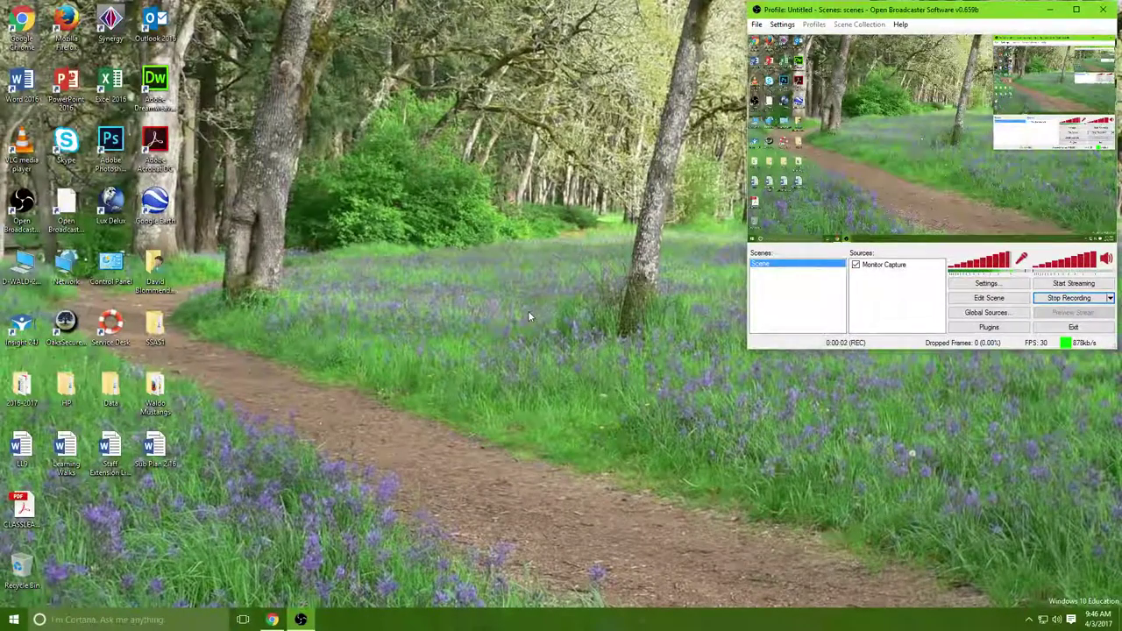
Switch to Chrome and create a new Google Sheets spreadsheet from the Monthly budget template in a new tab
left_click(270, 620)
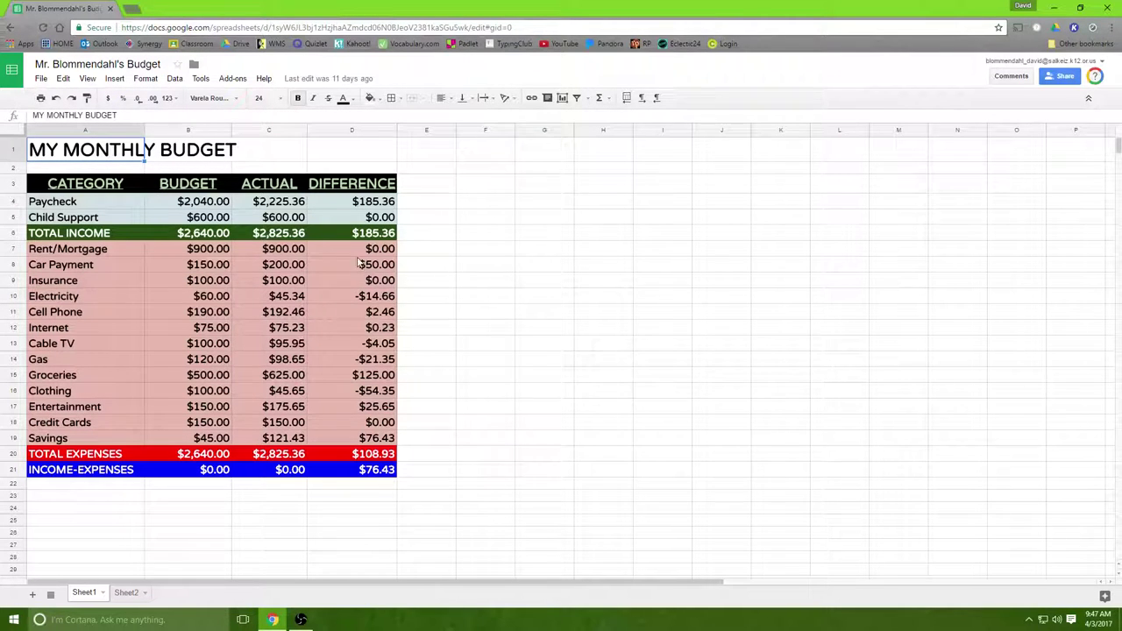
left_click(130, 11)
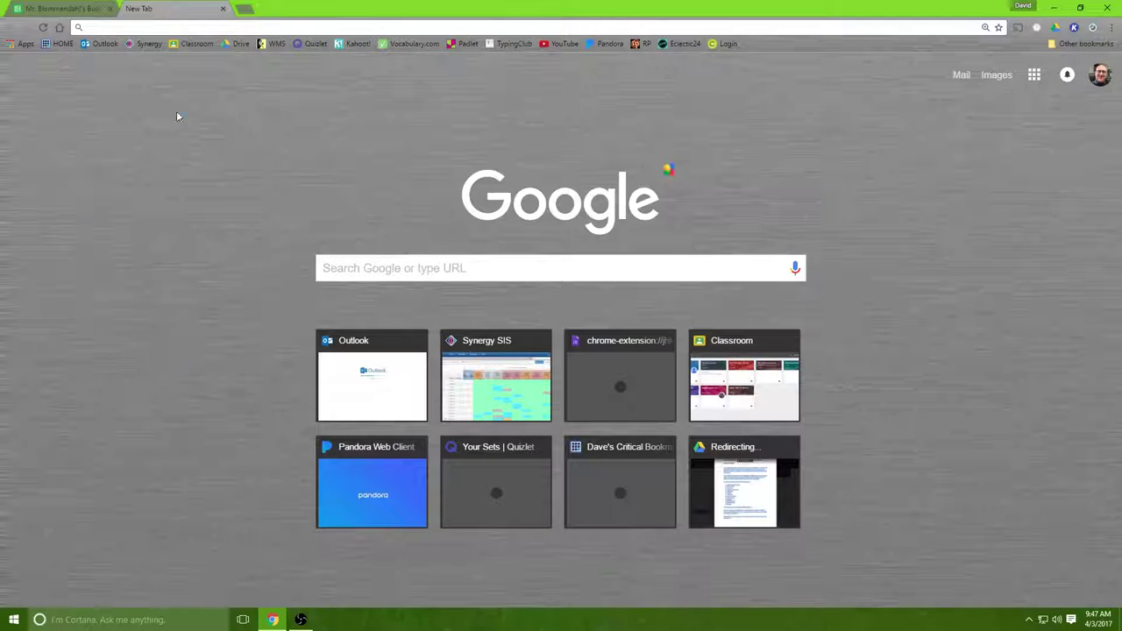
left_click(23, 44)
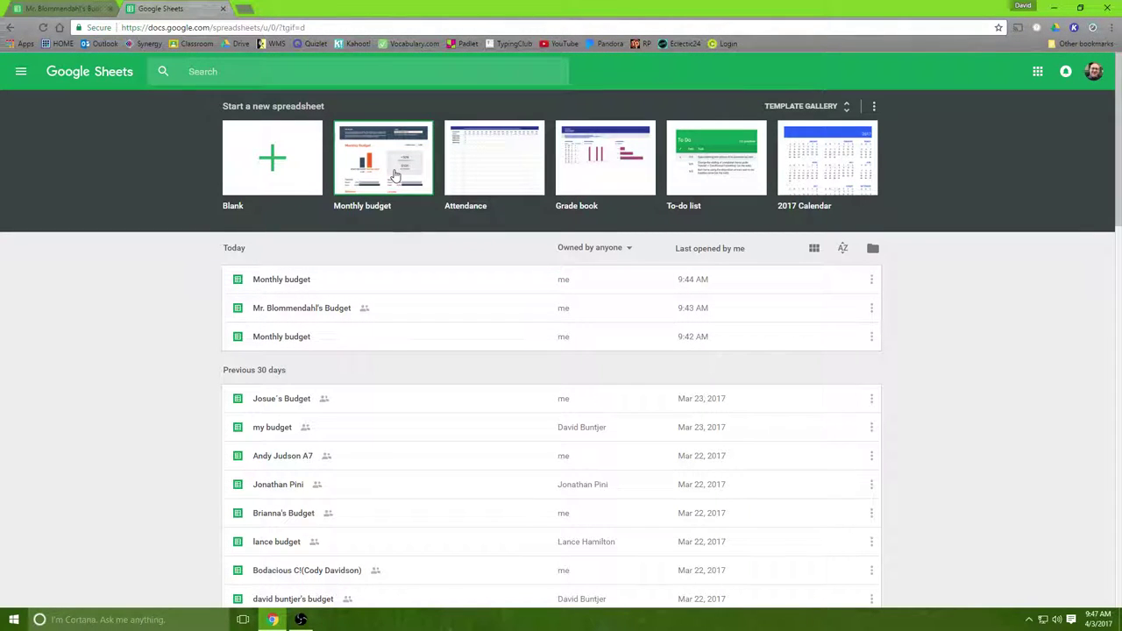
left_click(394, 175)
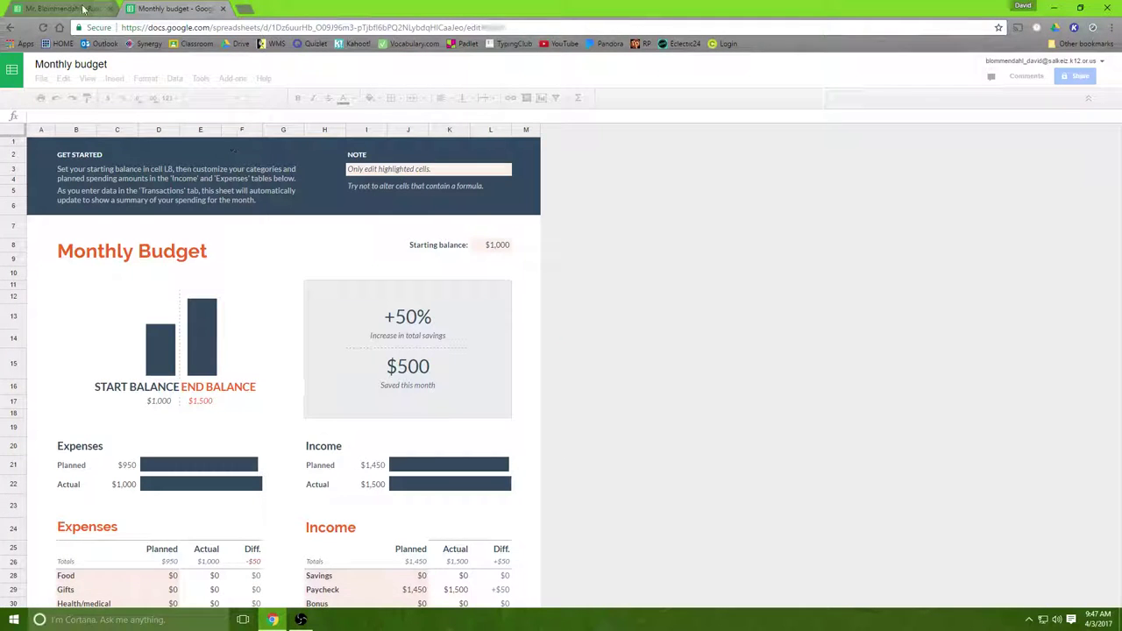
Consult the existing budget spreadsheet, and in the template rename the income categories Bonus as Child Support and Interest as Other
left_click(83, 9)
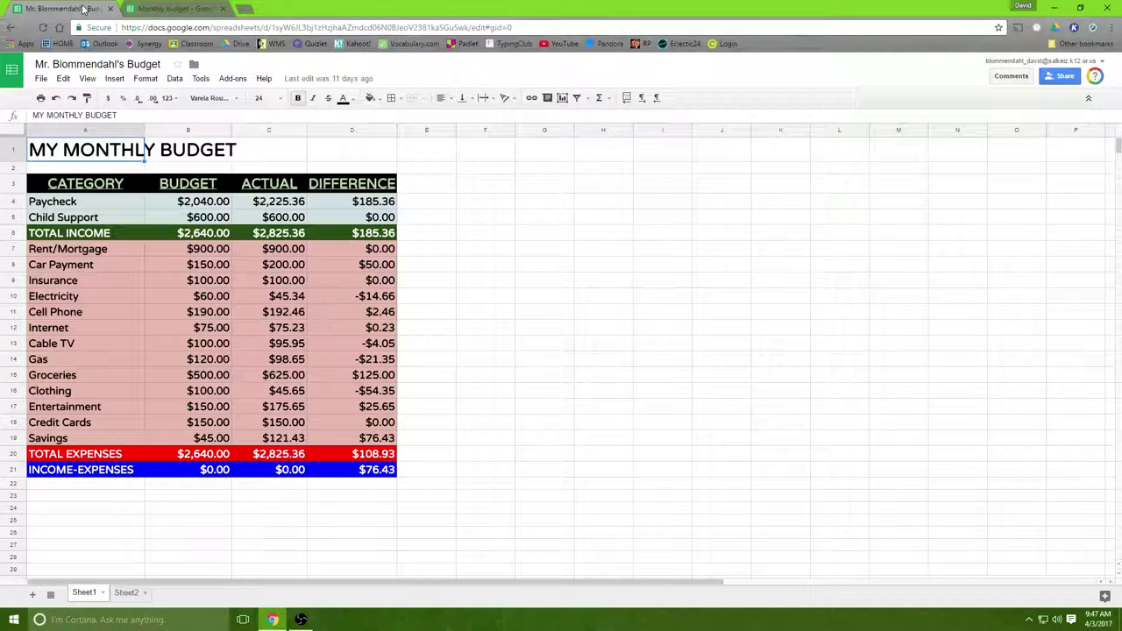
left_click(172, 9)
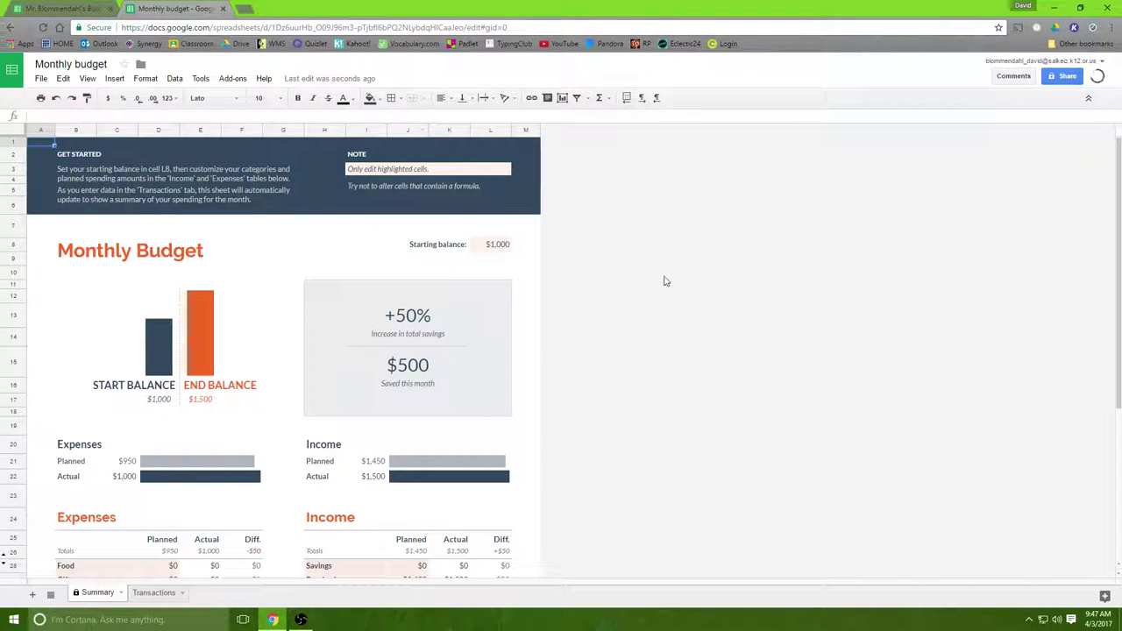
left_click(64, 11)
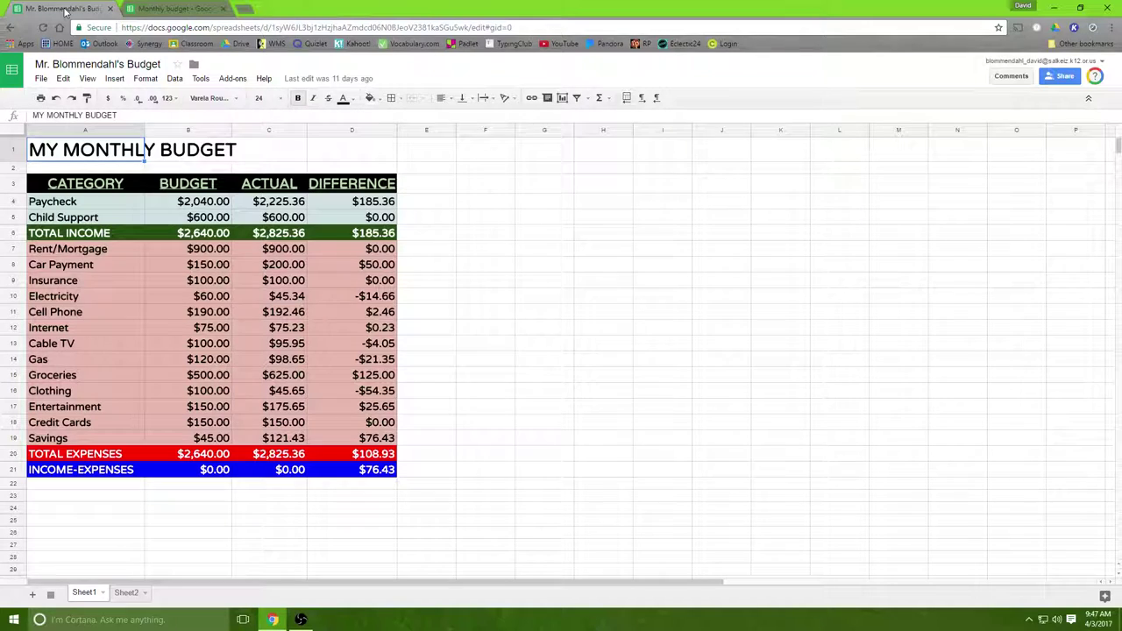
left_click(151, 10)
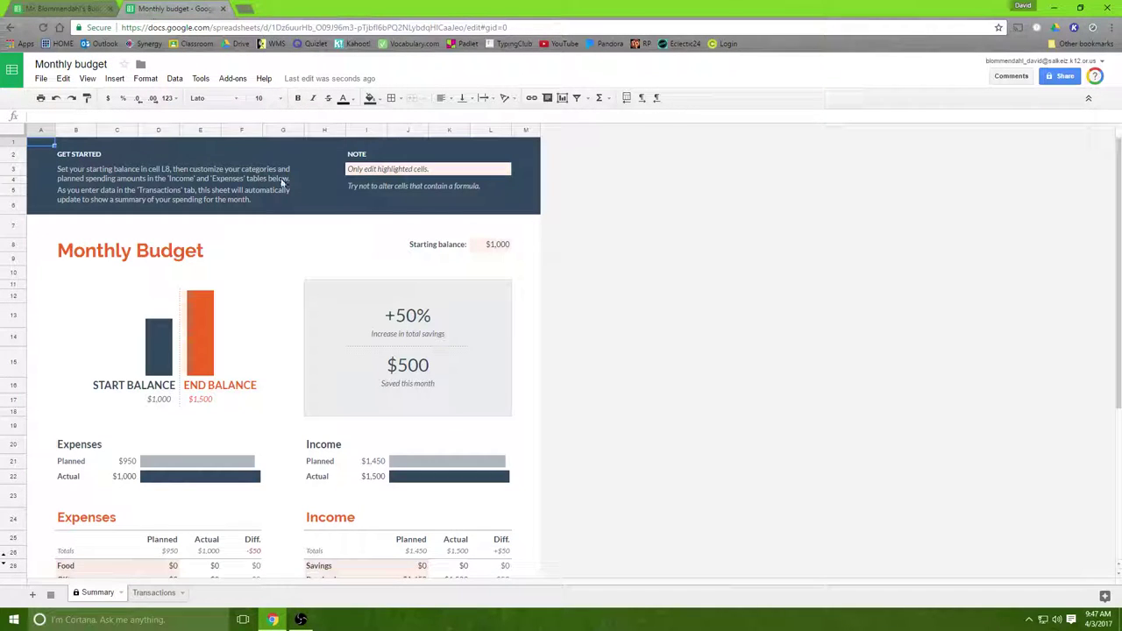
scroll(283, 190, "down", 2)
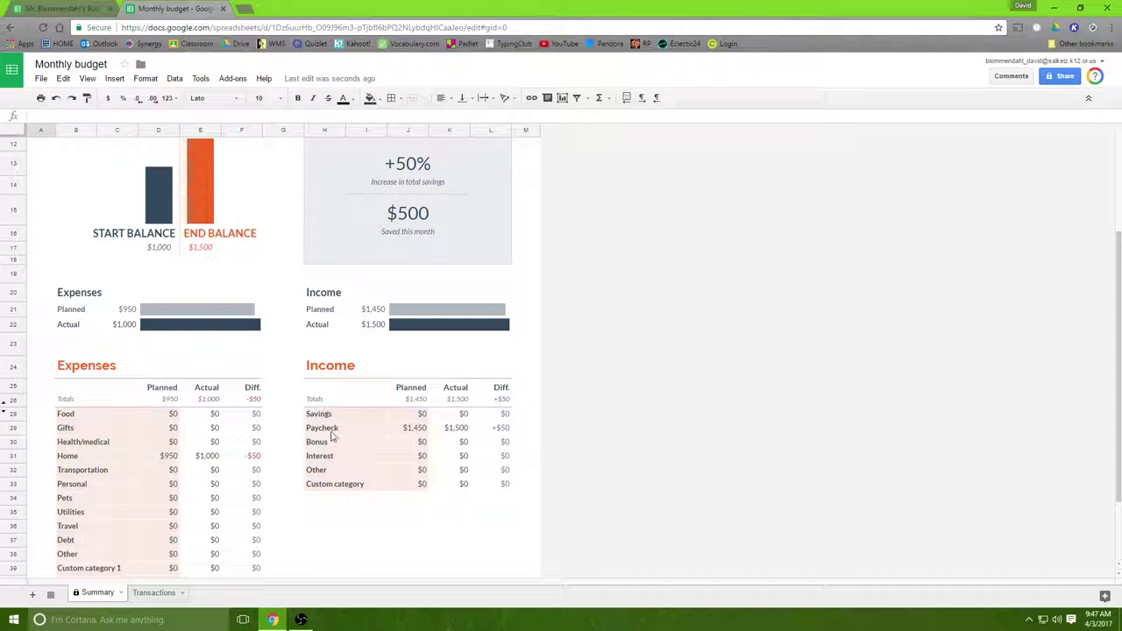
left_click(333, 431)
left_click(321, 447)
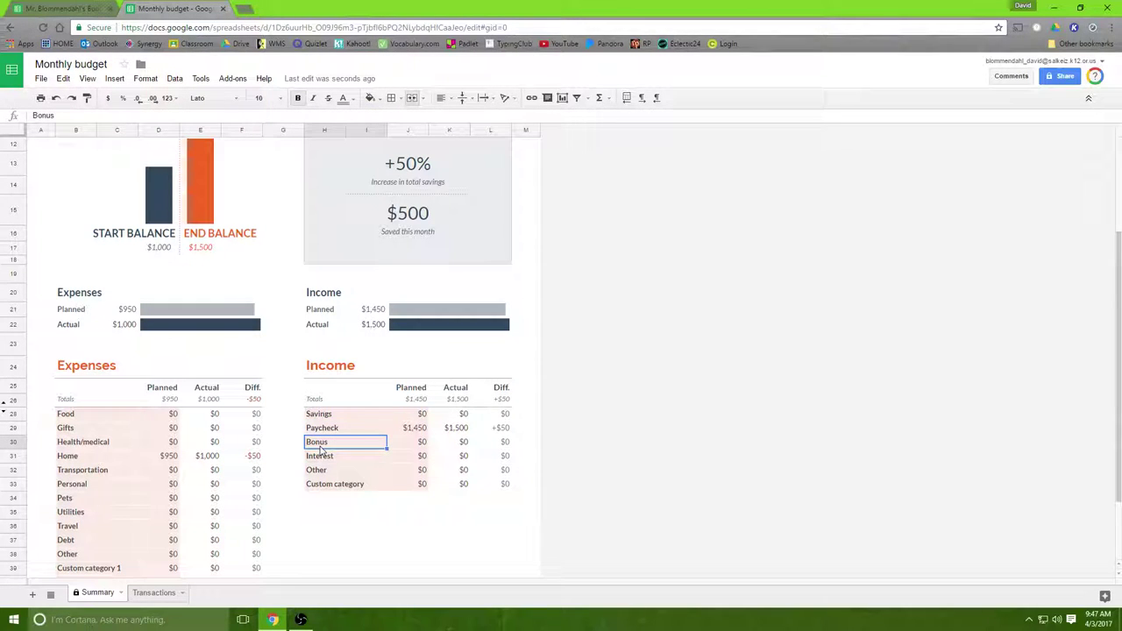
type("Chil")
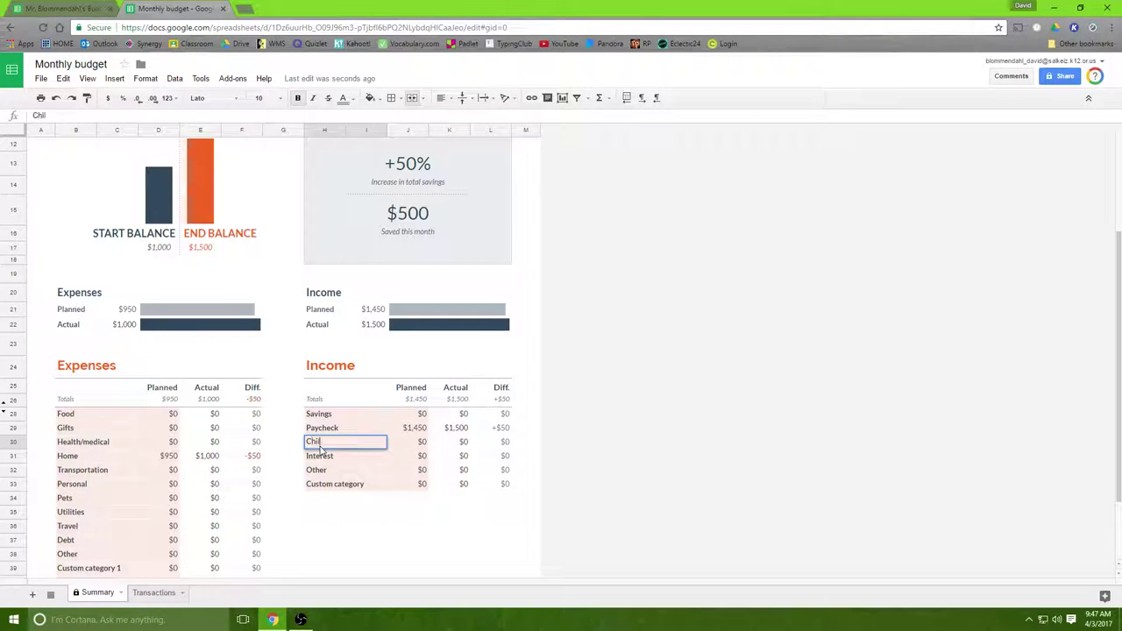
type("d Support")
key("Return")
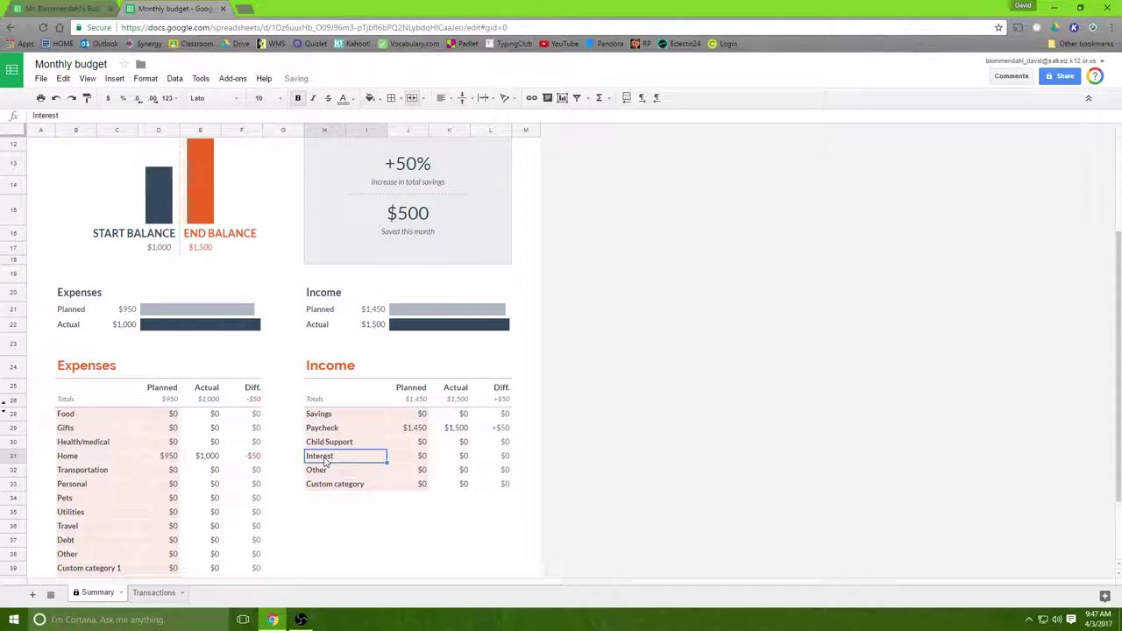
type("Other")
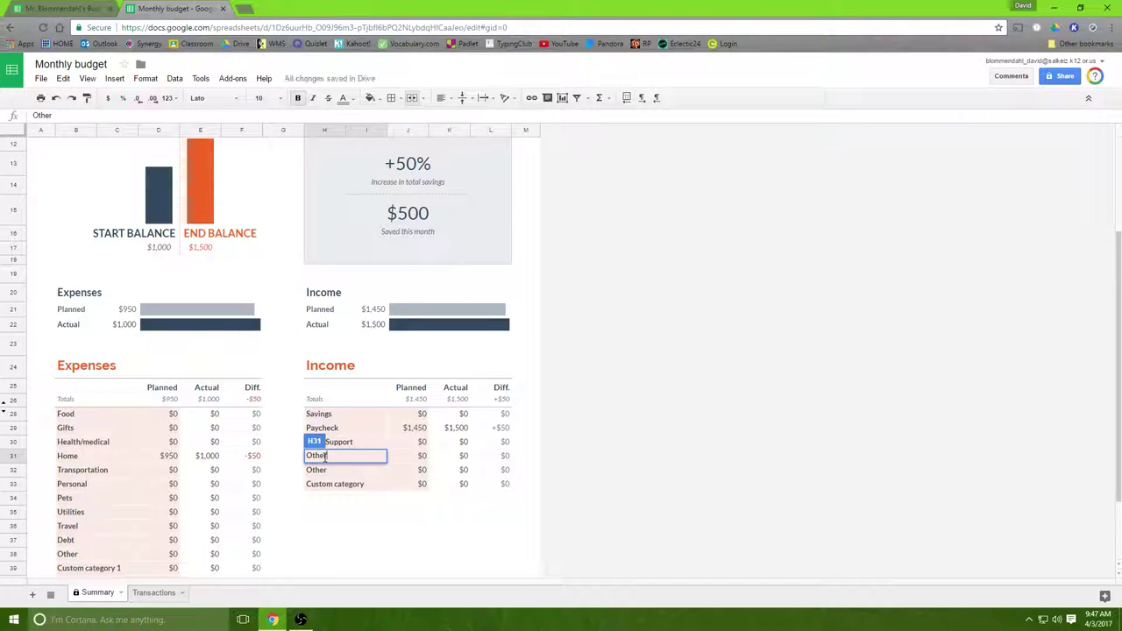
key("Return")
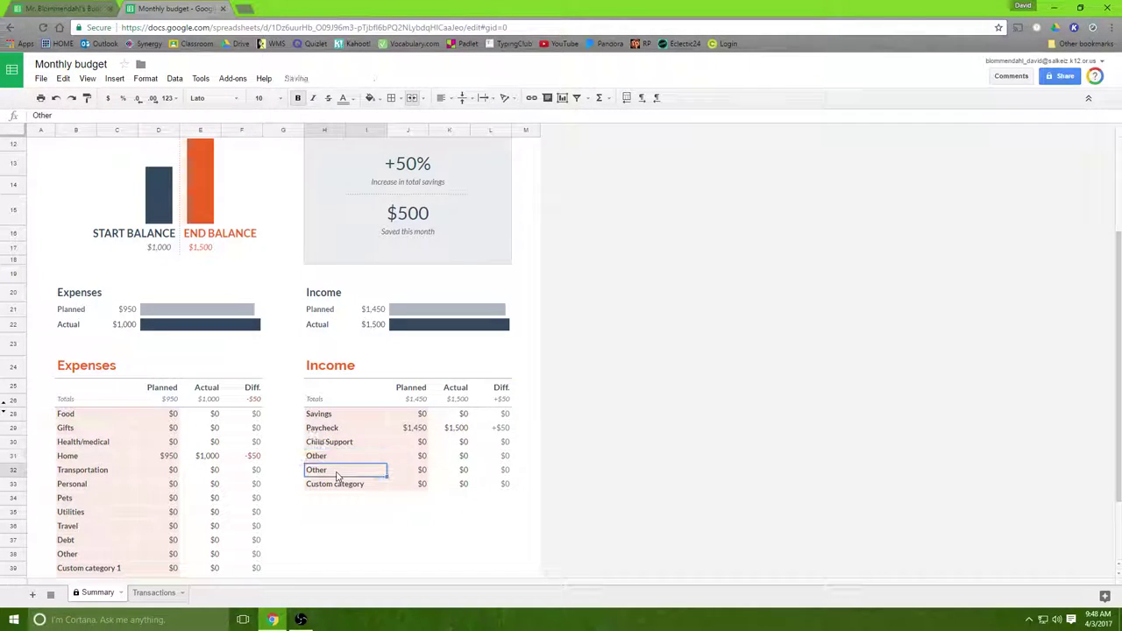
Delete the sheet row holding the duplicate Other income category and the Custom category row beneath it, accepting the protected-range edits
left_click(337, 429)
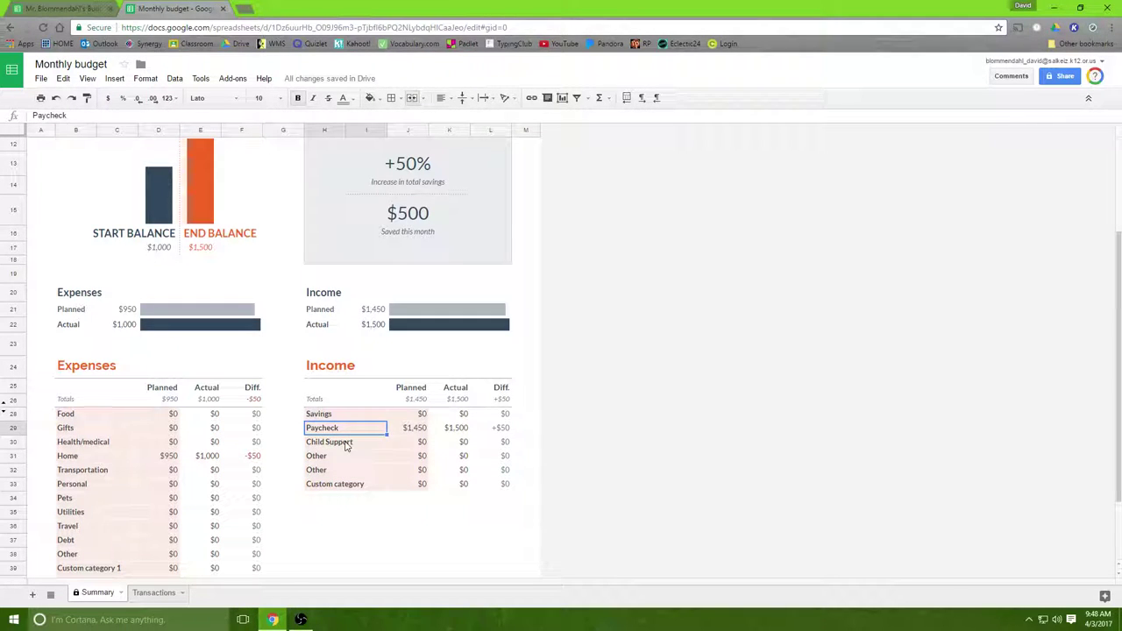
left_click(347, 444)
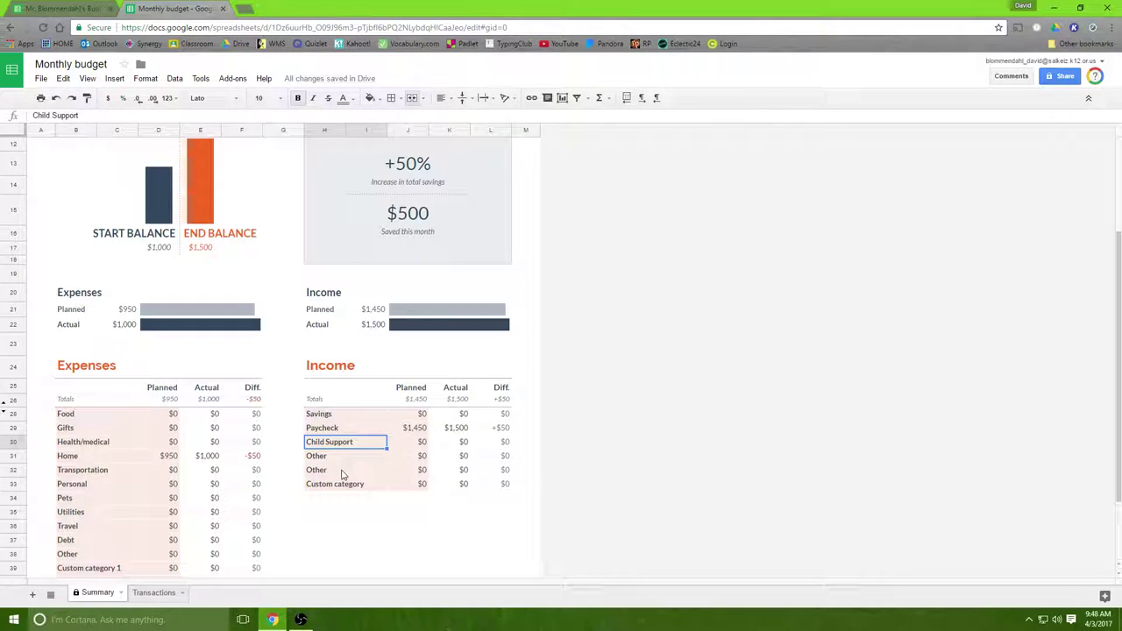
left_click(346, 471)
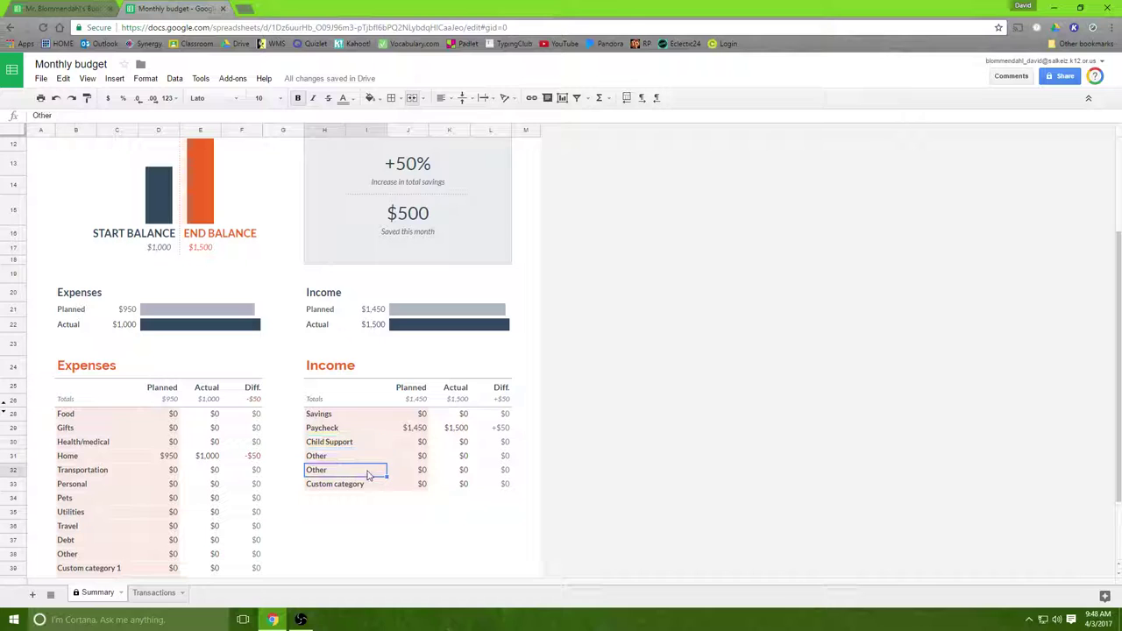
left_click(7, 469)
right_click(7, 470)
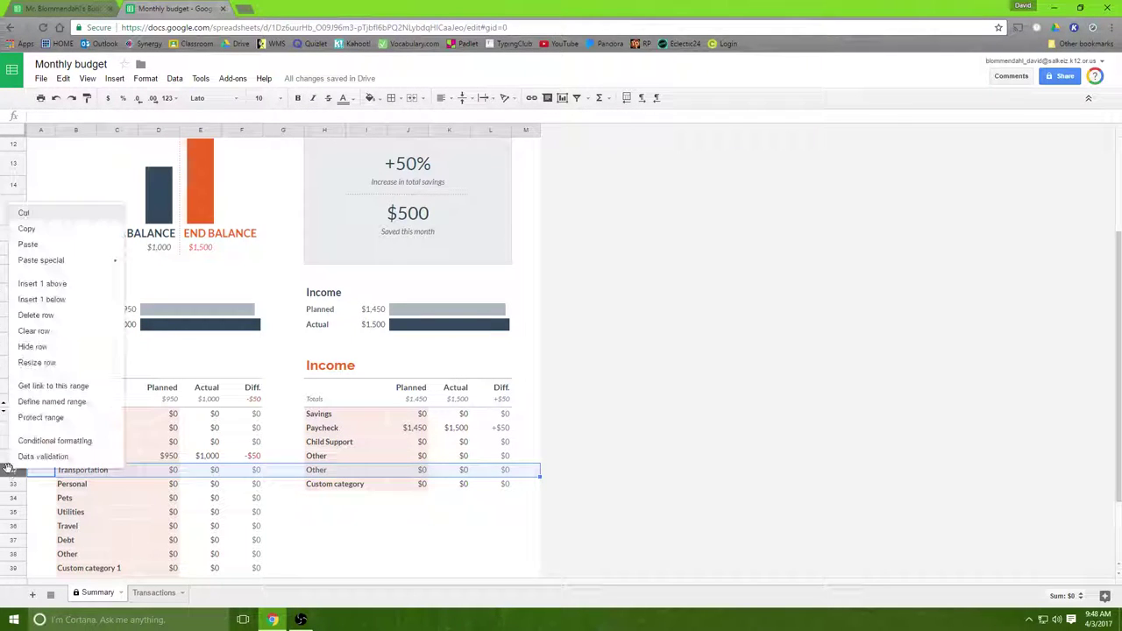
left_click(29, 316)
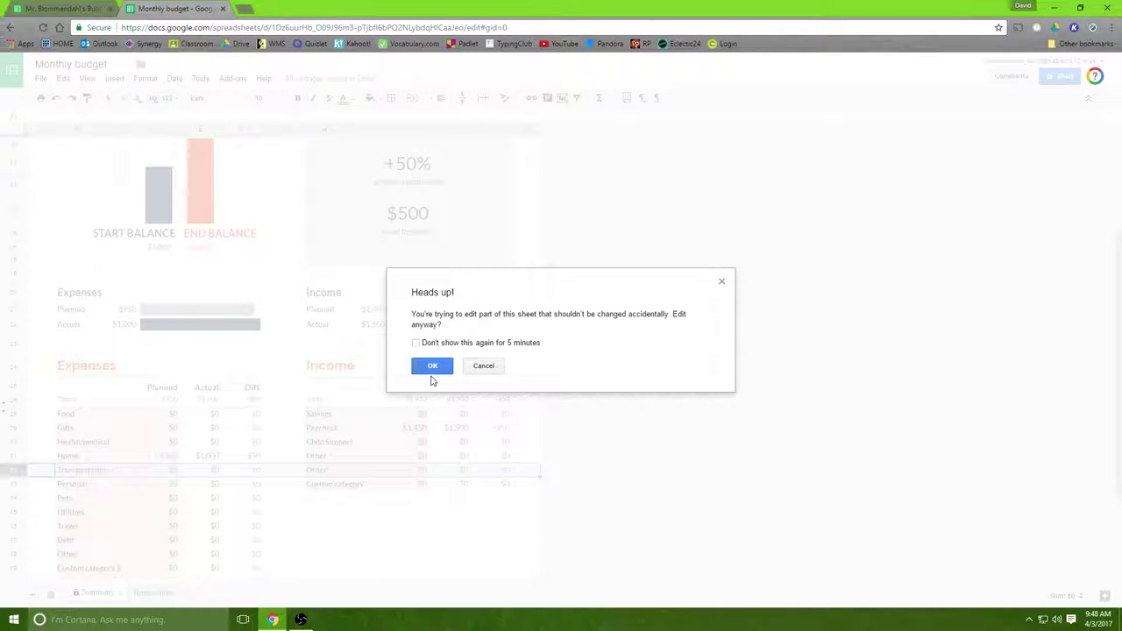
left_click(431, 368)
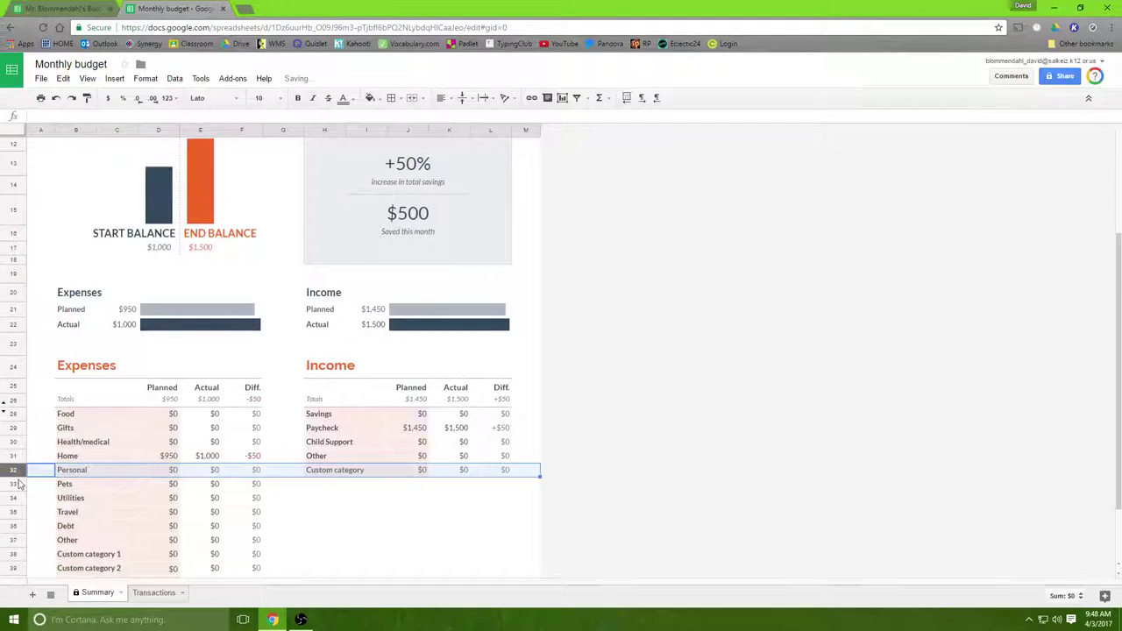
right_click(14, 471)
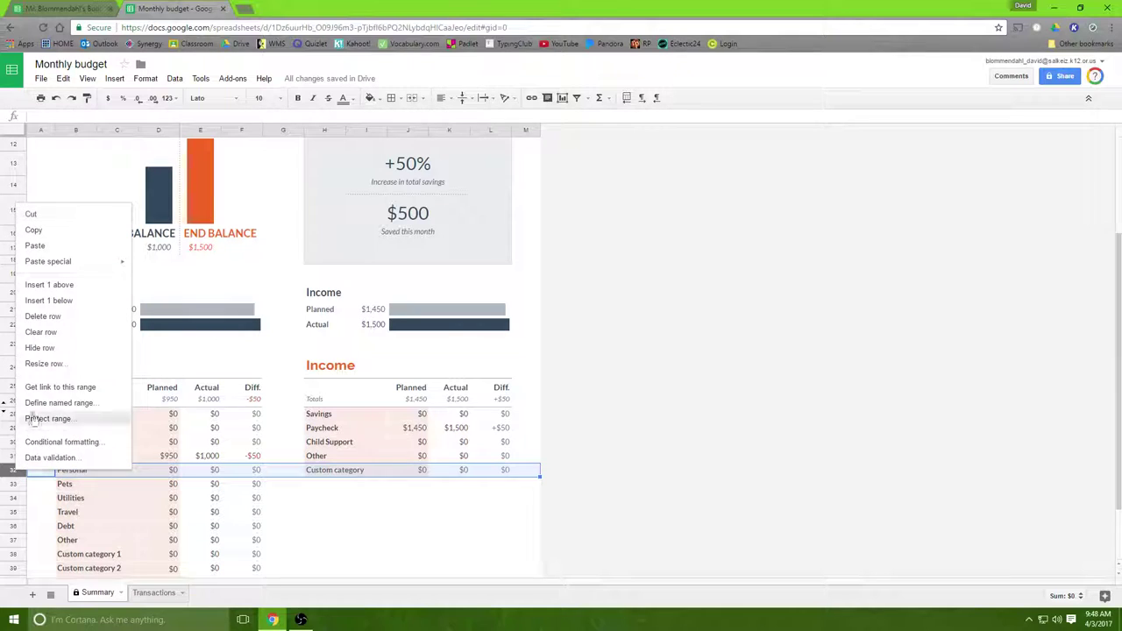
left_click(35, 318)
left_click(433, 366)
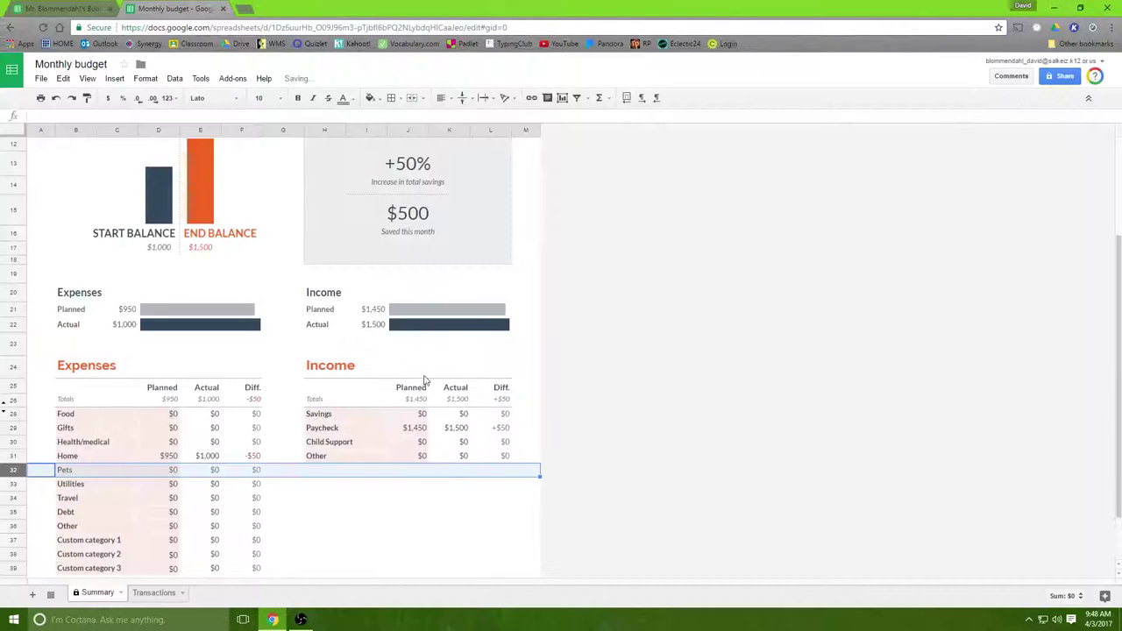
Examine the sum formulas in the Income table's Totals row for Planned, Actual and Diff
left_click(419, 401)
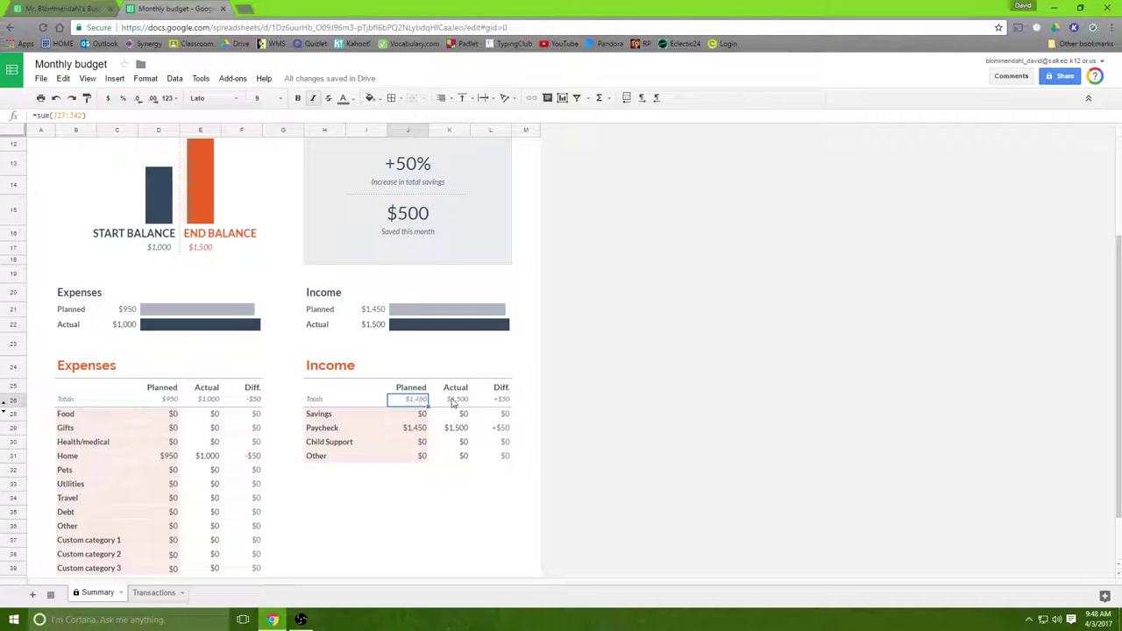
left_click(455, 400)
left_click(496, 401)
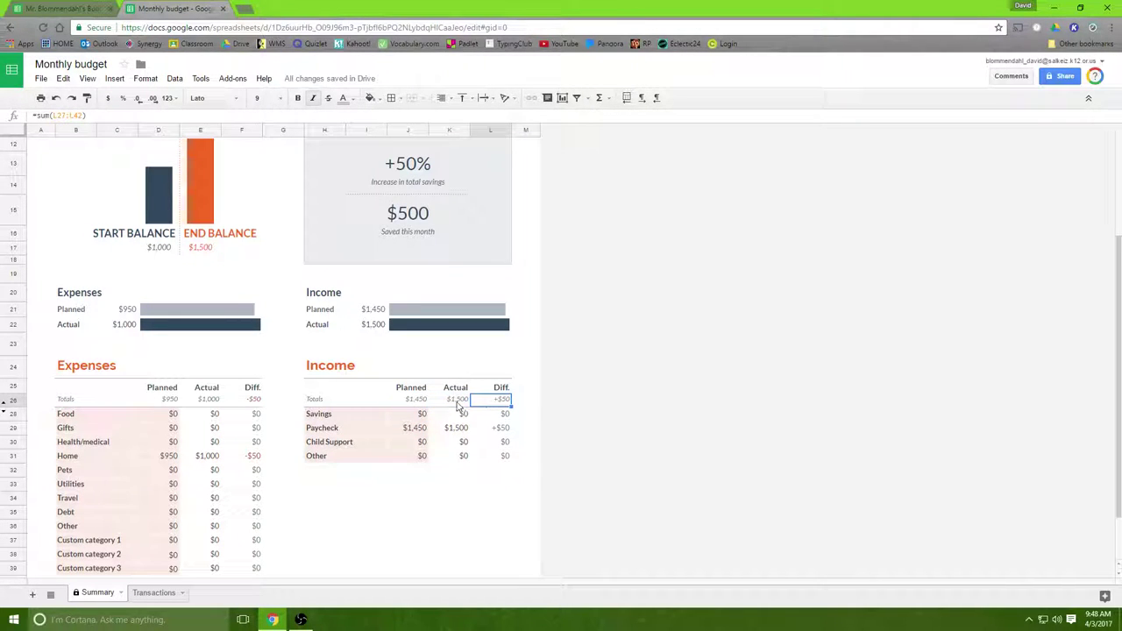
left_click(459, 402)
left_click(424, 402)
left_click(450, 402)
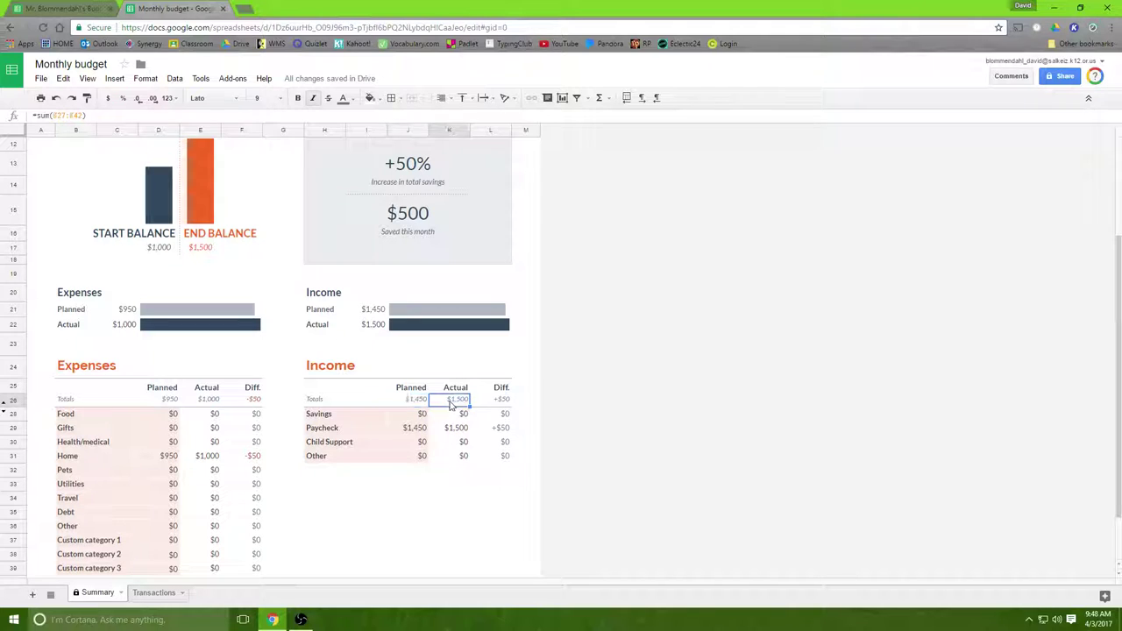
left_click(496, 404)
left_click(461, 403)
left_click(423, 403)
left_click(451, 403)
left_click(496, 403)
Set the starting balance in cell L8 to 153.23
scroll(386, 462, "down", 2)
scroll(386, 462, "up", 5)
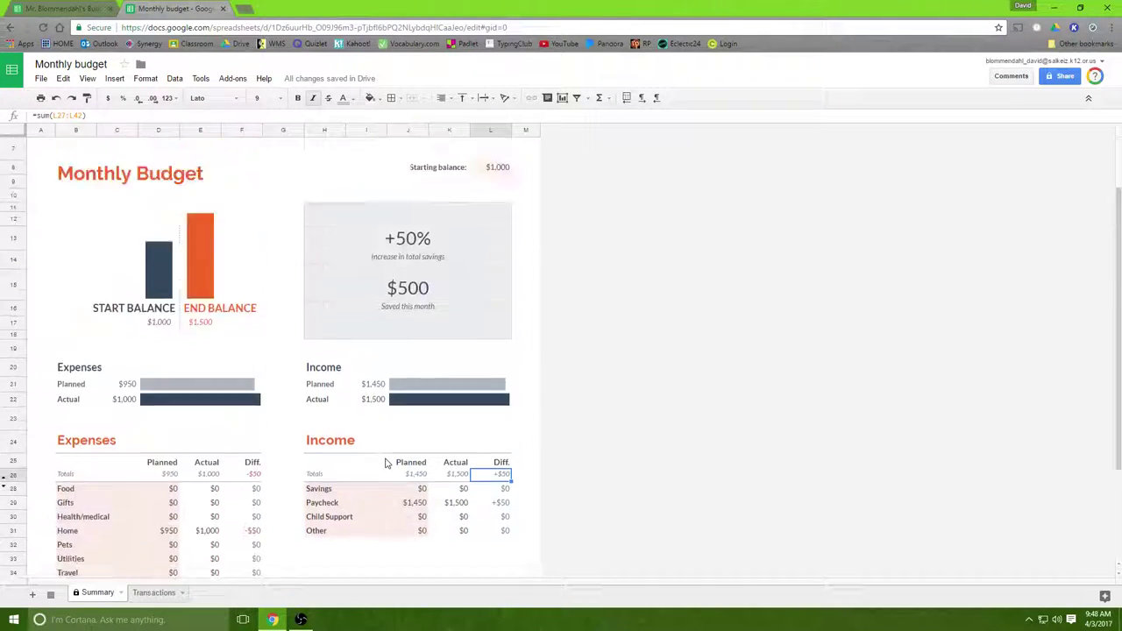
left_click(495, 249)
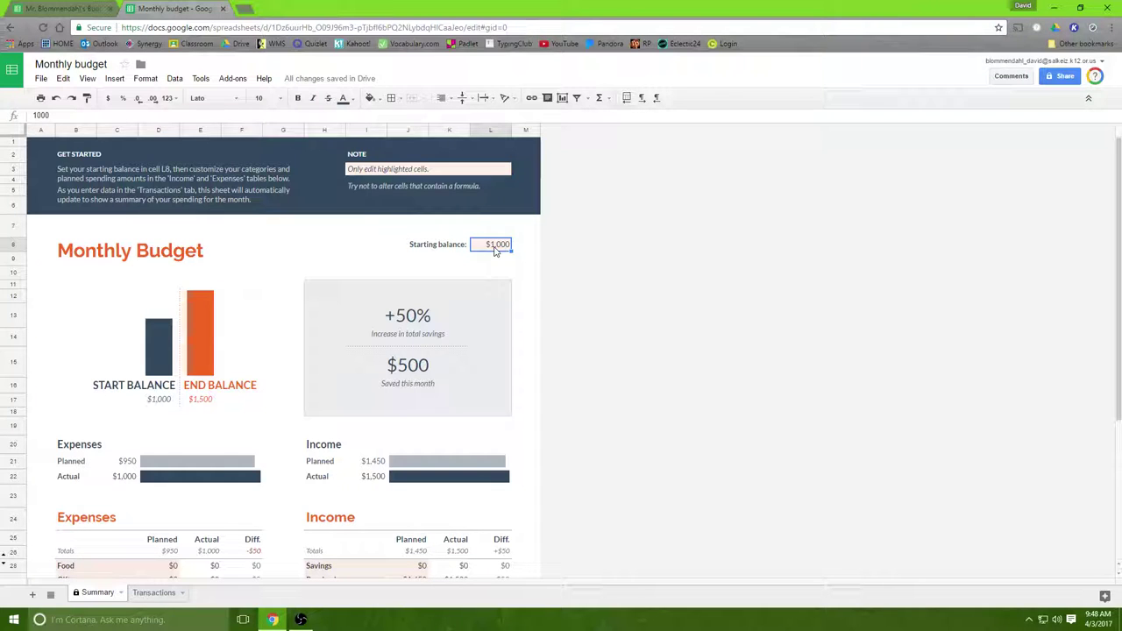
type("153.23")
key("Return")
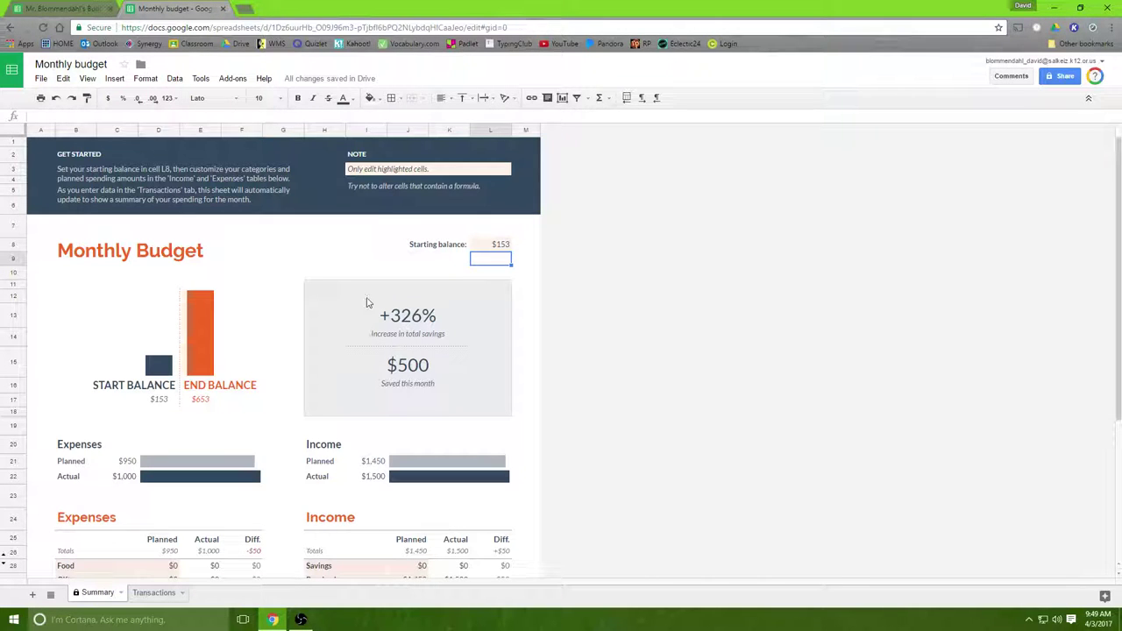
Look up the savings amount in the existing budget spreadsheet and set the planned Savings income in the template to 45
scroll(374, 302, "down", 3)
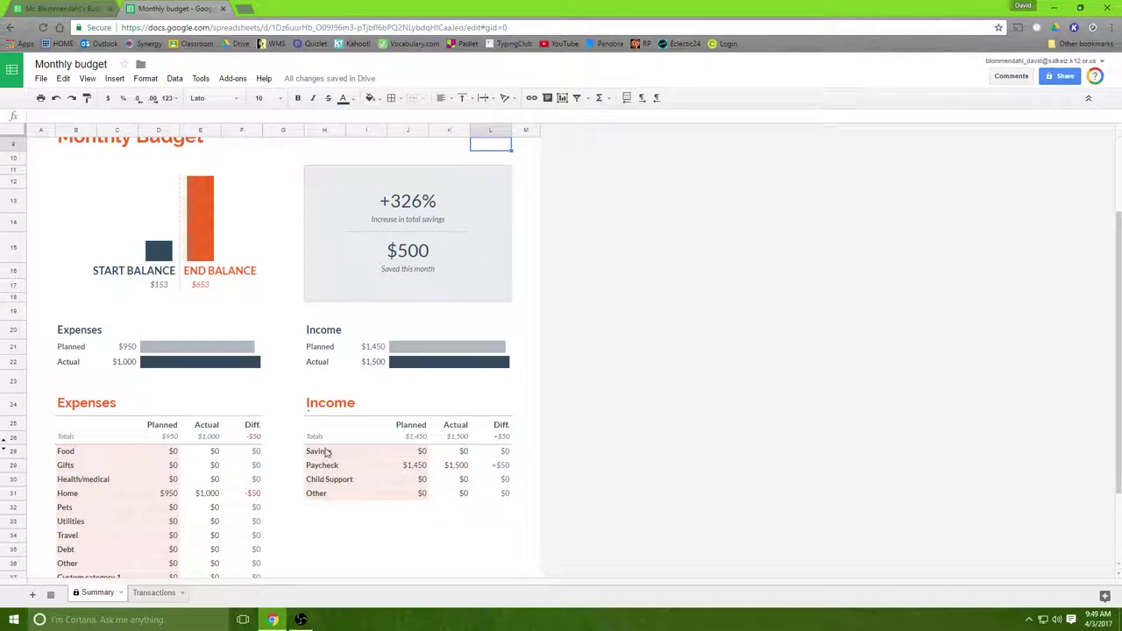
left_click(416, 453)
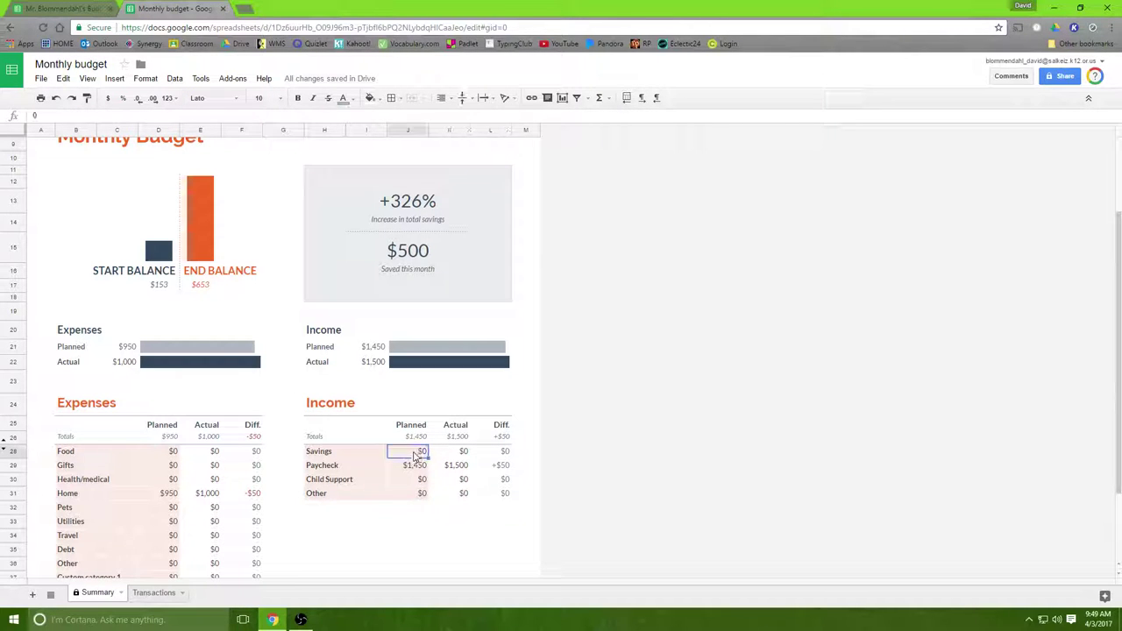
left_click(75, 11)
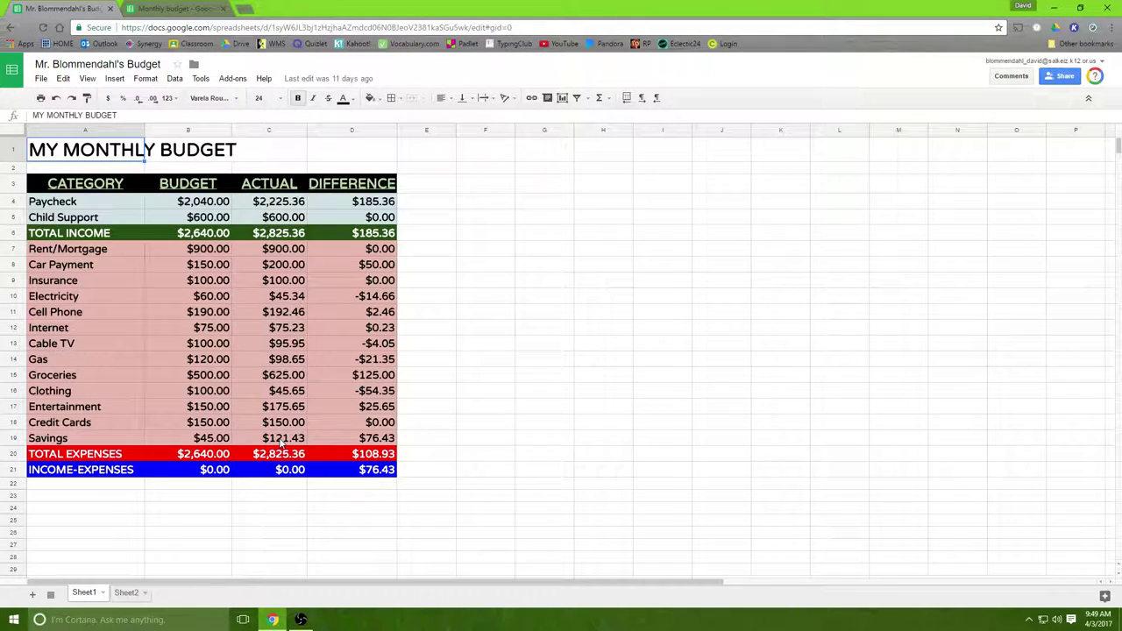
left_click(152, 9)
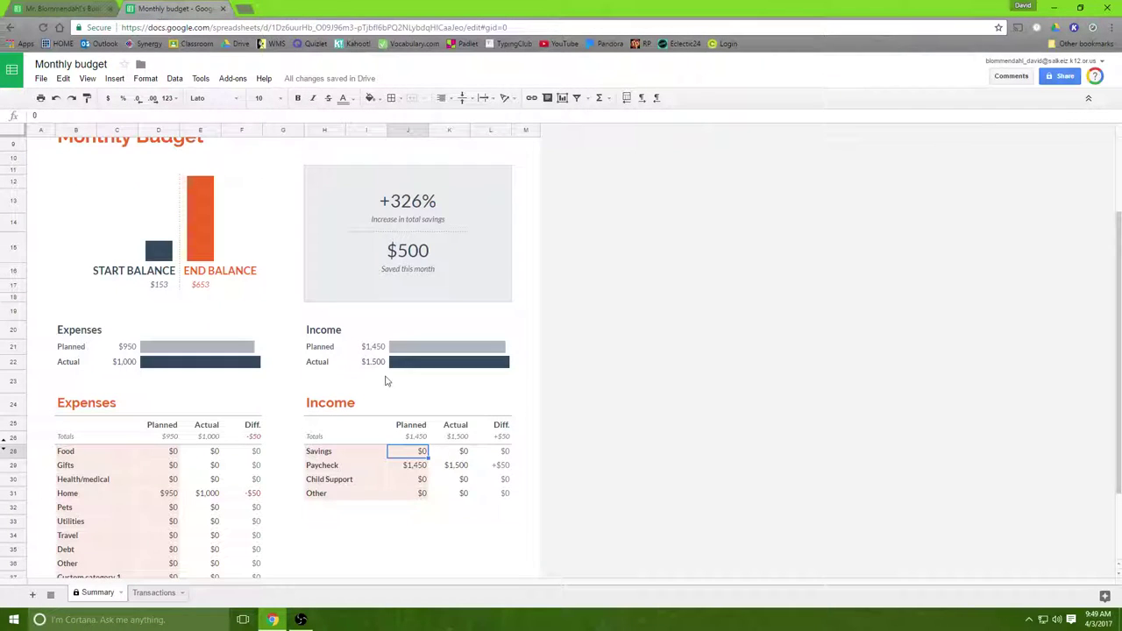
left_click(73, 9)
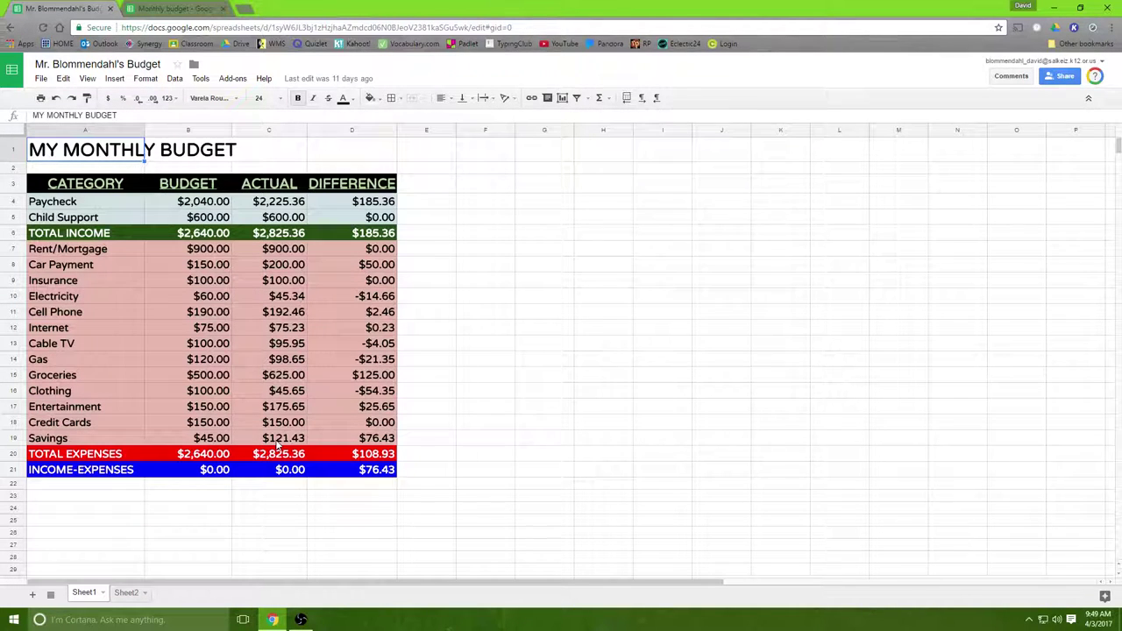
key("ctrl+Tab")
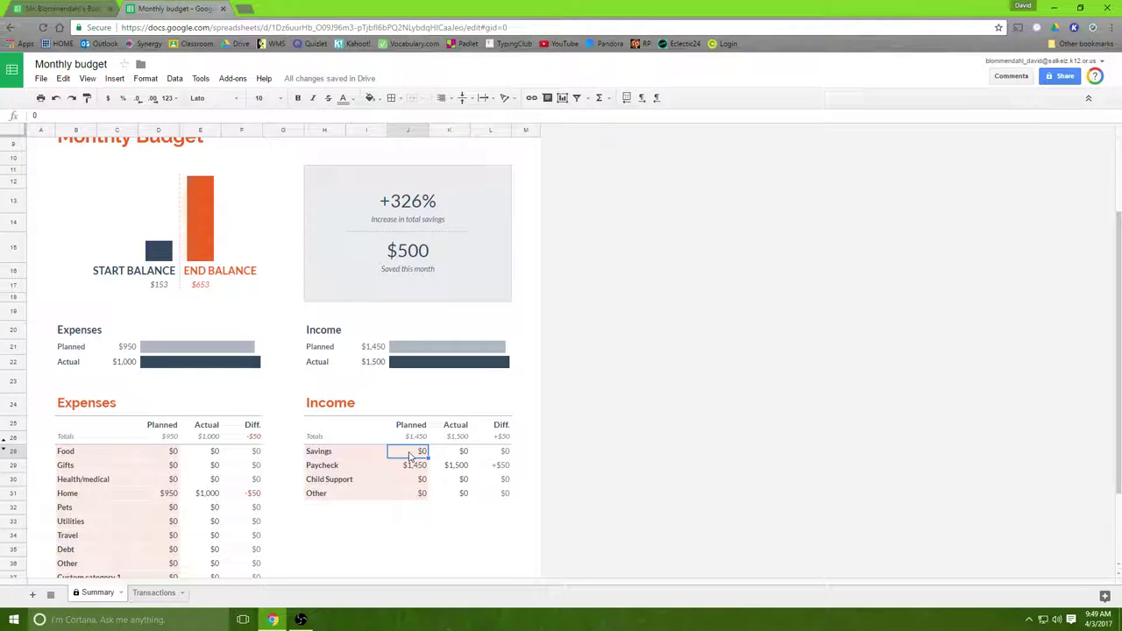
type("45")
left_click(455, 452)
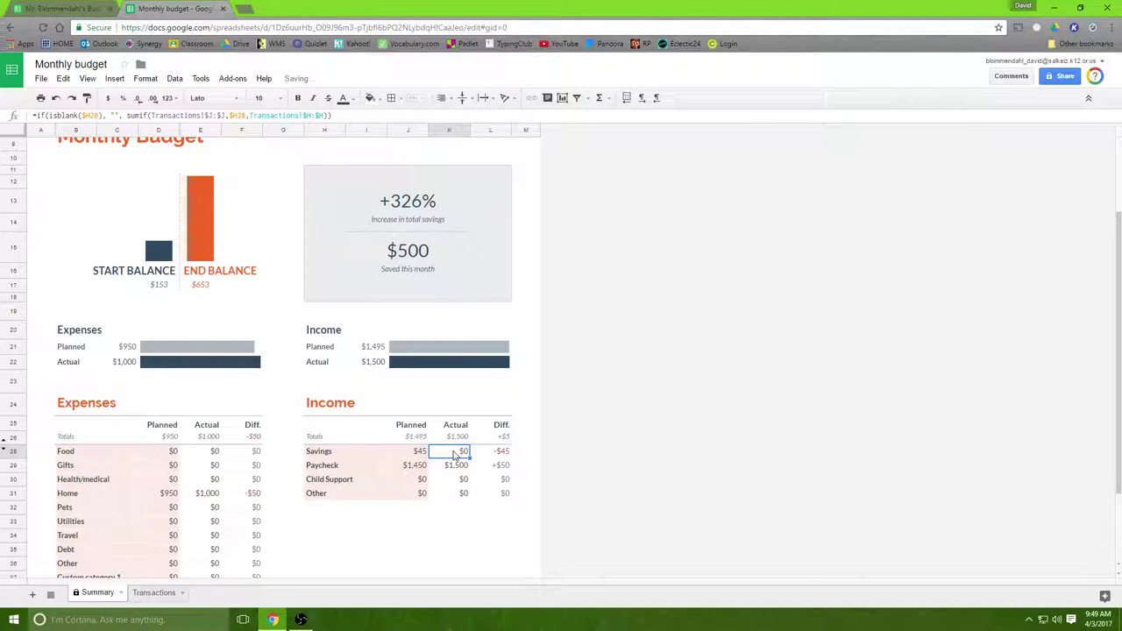
Set the actual Savings income to 121.43, accepting the protected-range edit and suppressing that warning for 5 minutes
type("121.43")
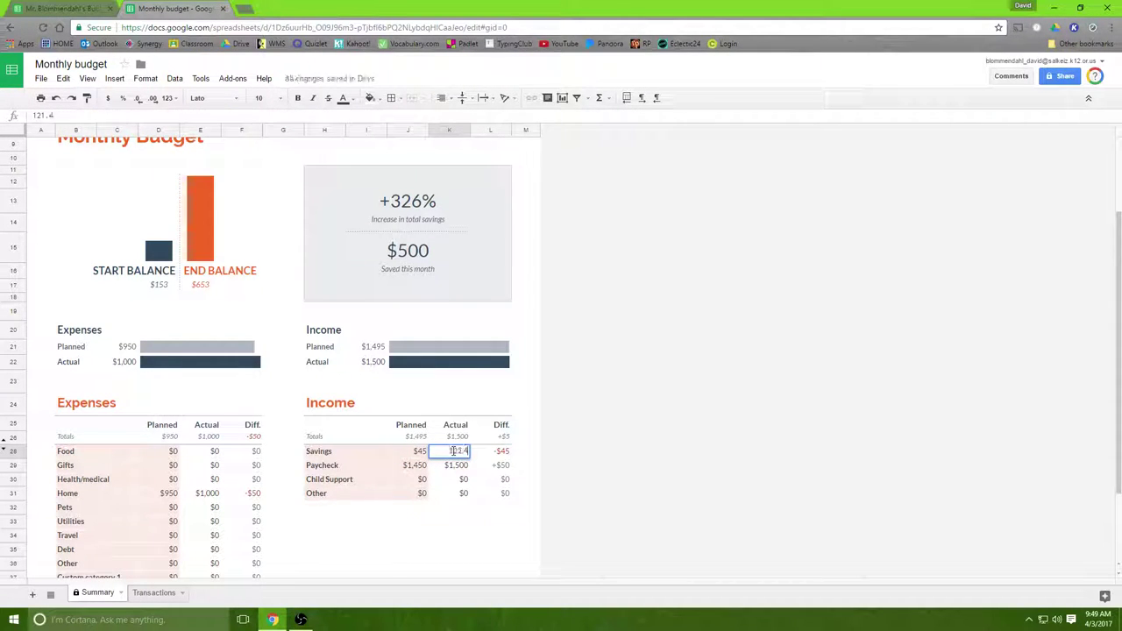
left_click(405, 466)
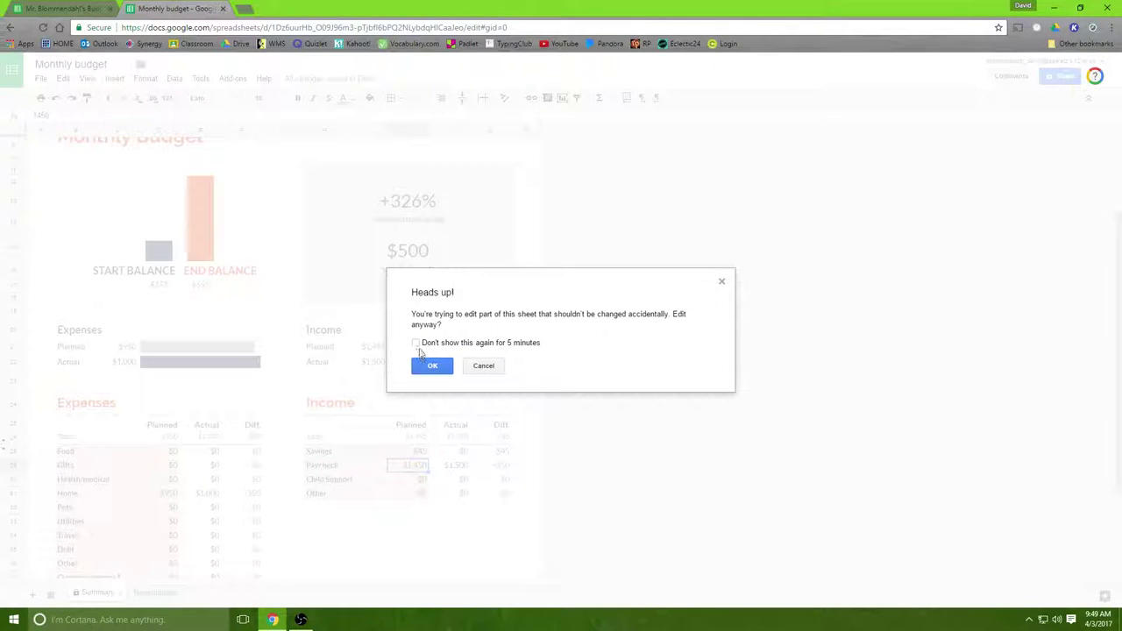
left_click(417, 343)
left_click(431, 366)
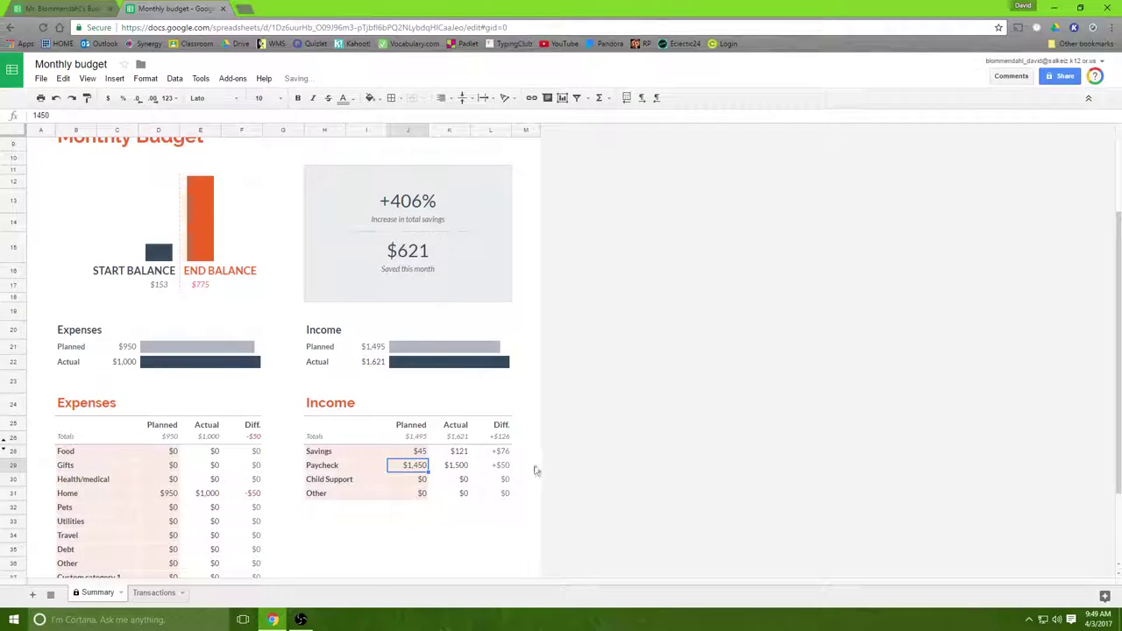
Look up the budgeted paycheck in the existing budget spreadsheet and set the template's planned Paycheck income to 2040
left_click(63, 10)
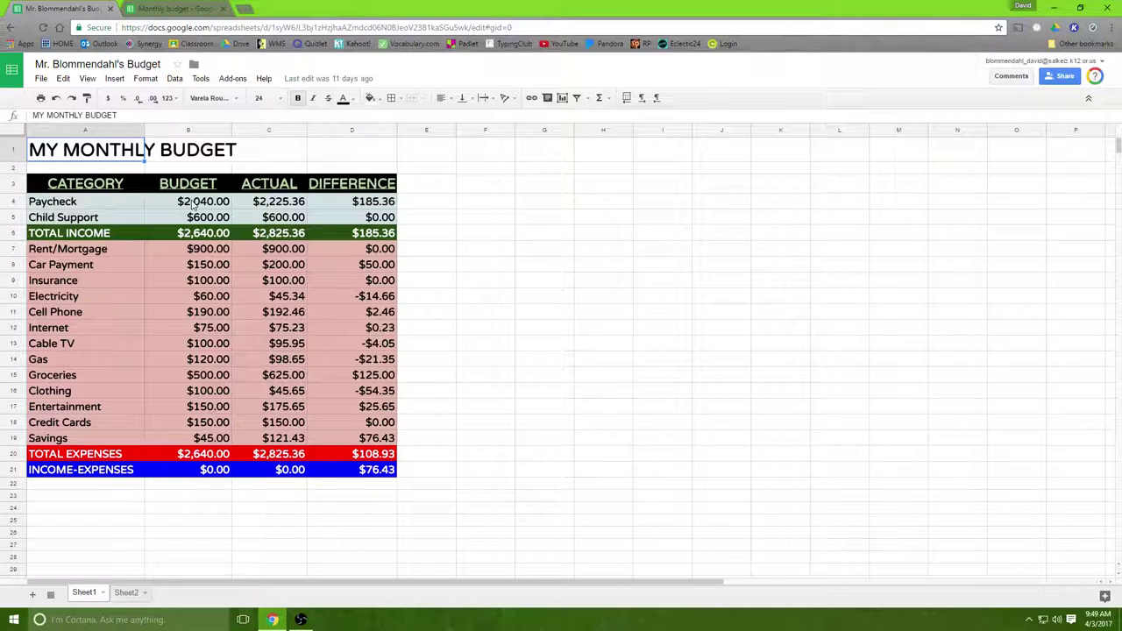
left_click(175, 9)
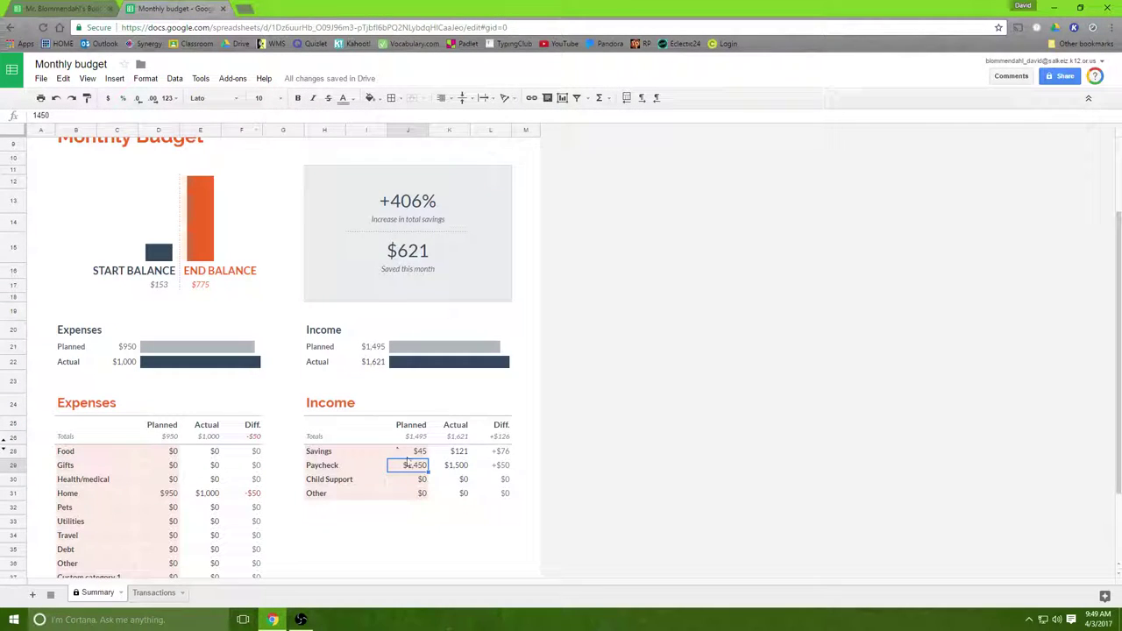
type("20")
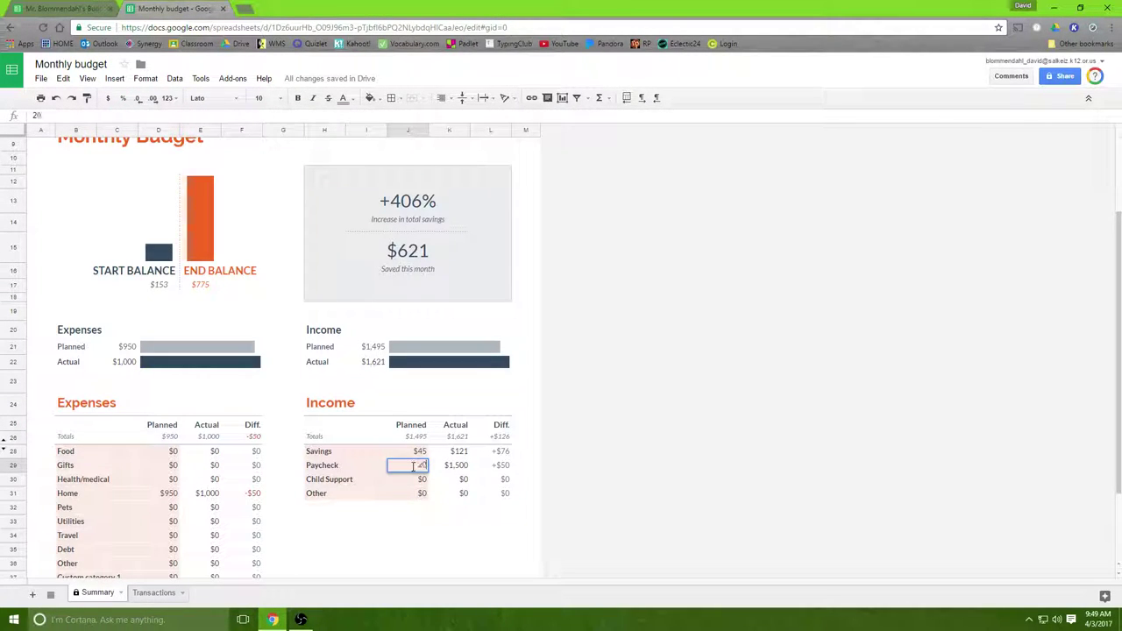
type("40")
Look up the actual paycheck in the existing budget and set the template's actual Paycheck income to 2,225.36
left_click(456, 468)
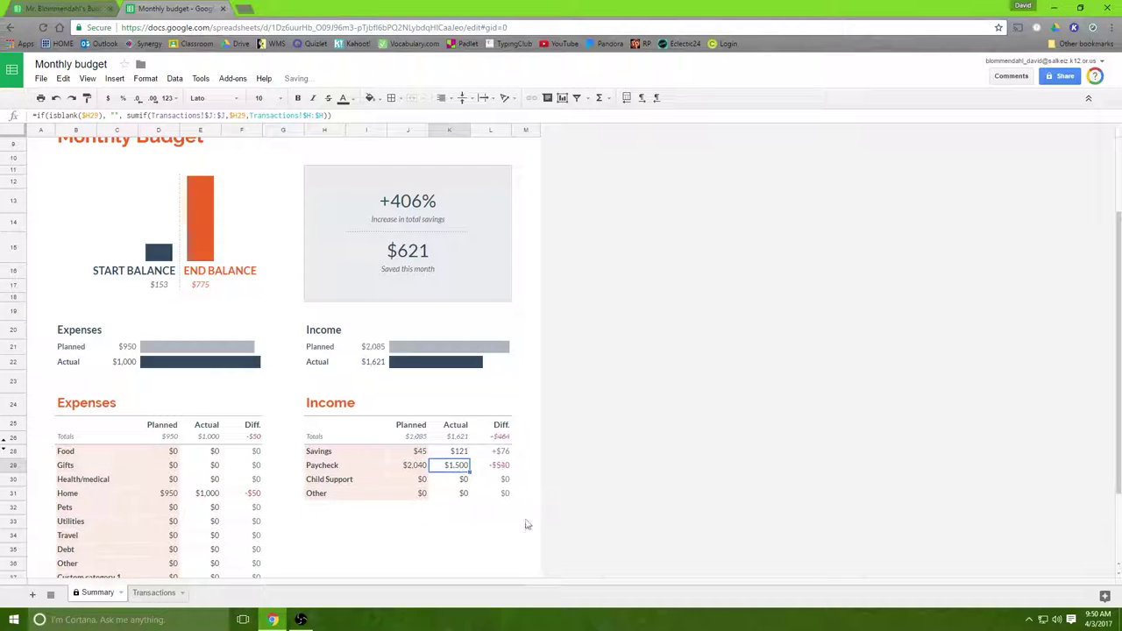
left_click(82, 10)
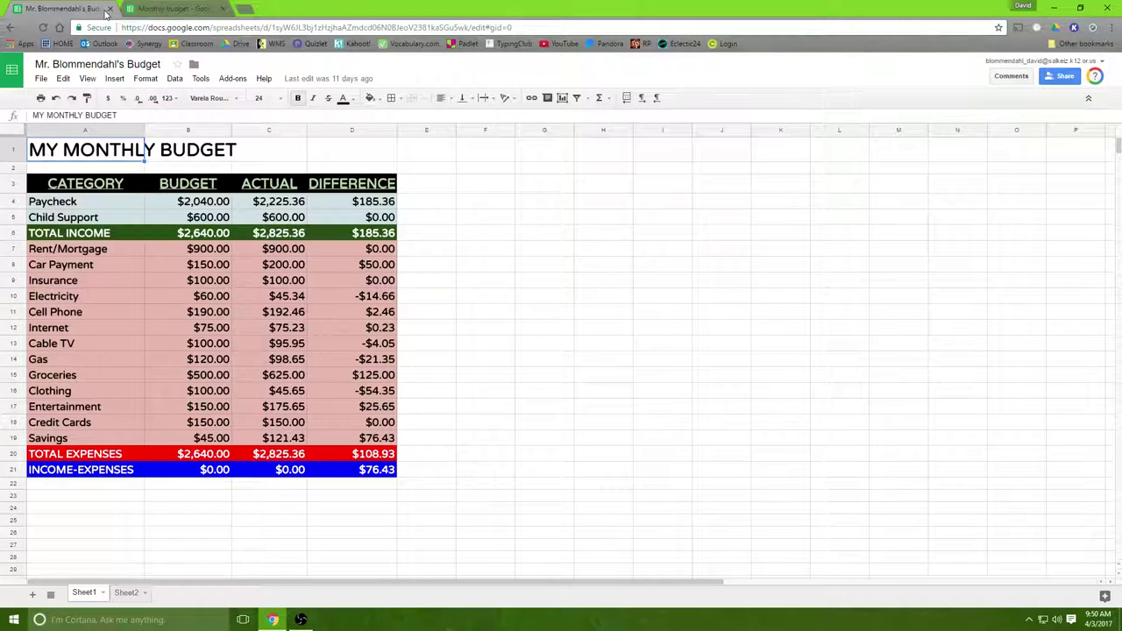
left_click(171, 9)
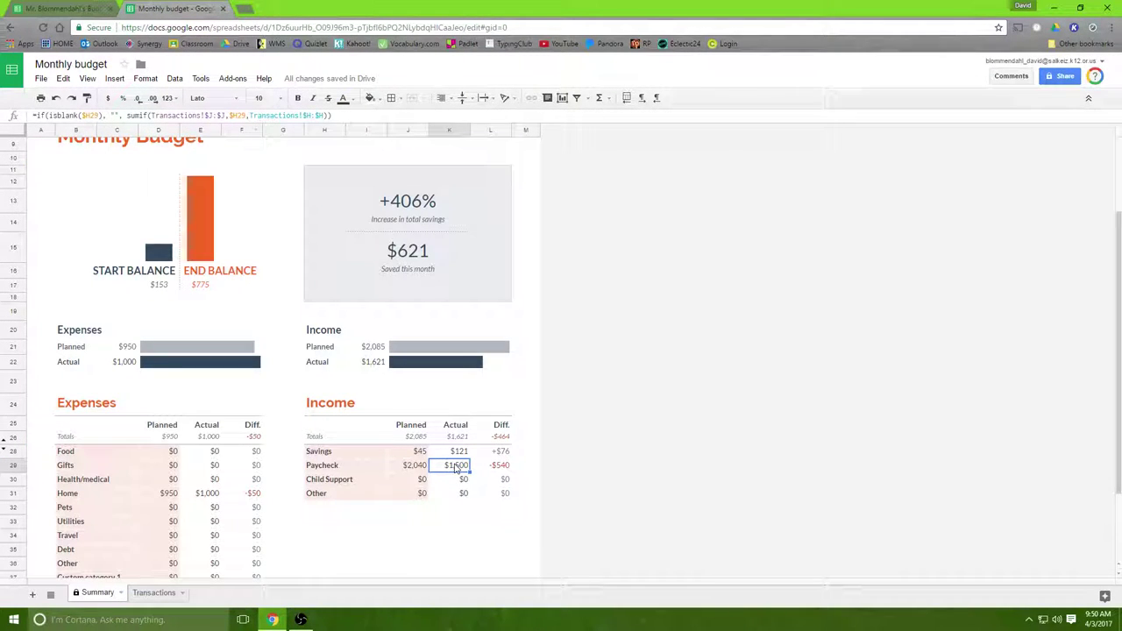
type("2,2")
type("25")
left_click(465, 480)
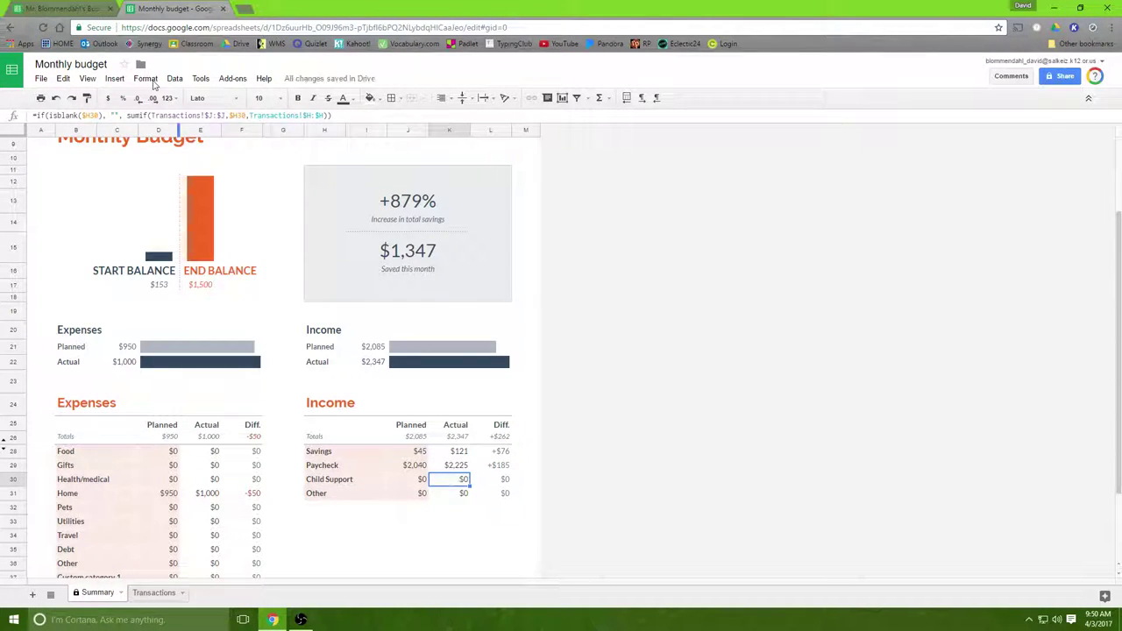
Look up the child support amounts in the existing budget and set both planned and actual Child Support income to 600
left_click(69, 7)
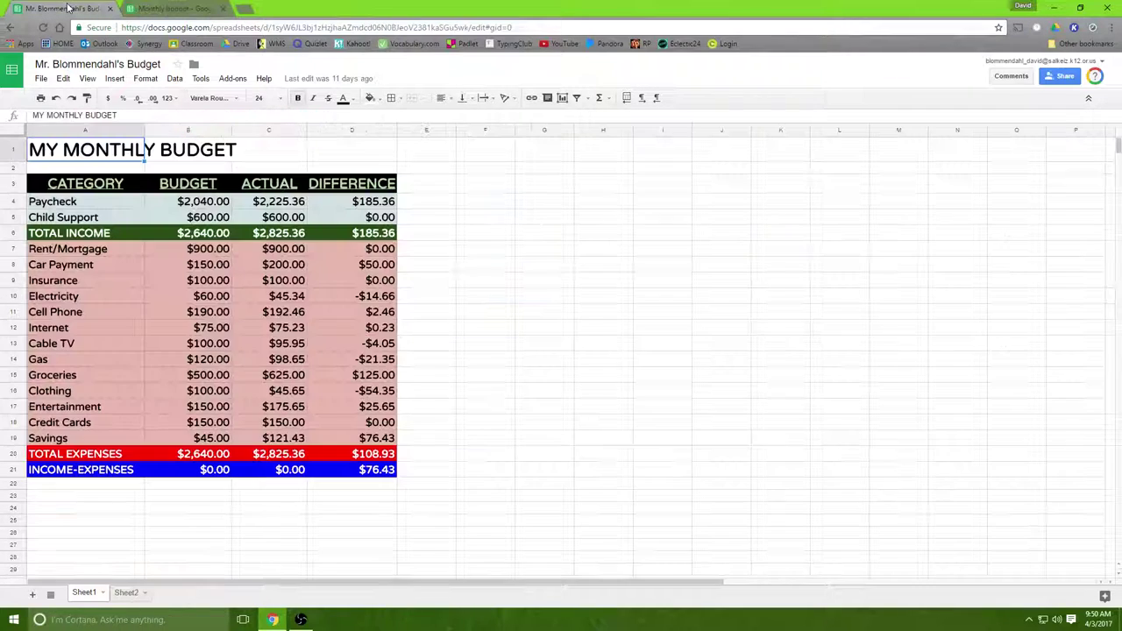
left_click(170, 10)
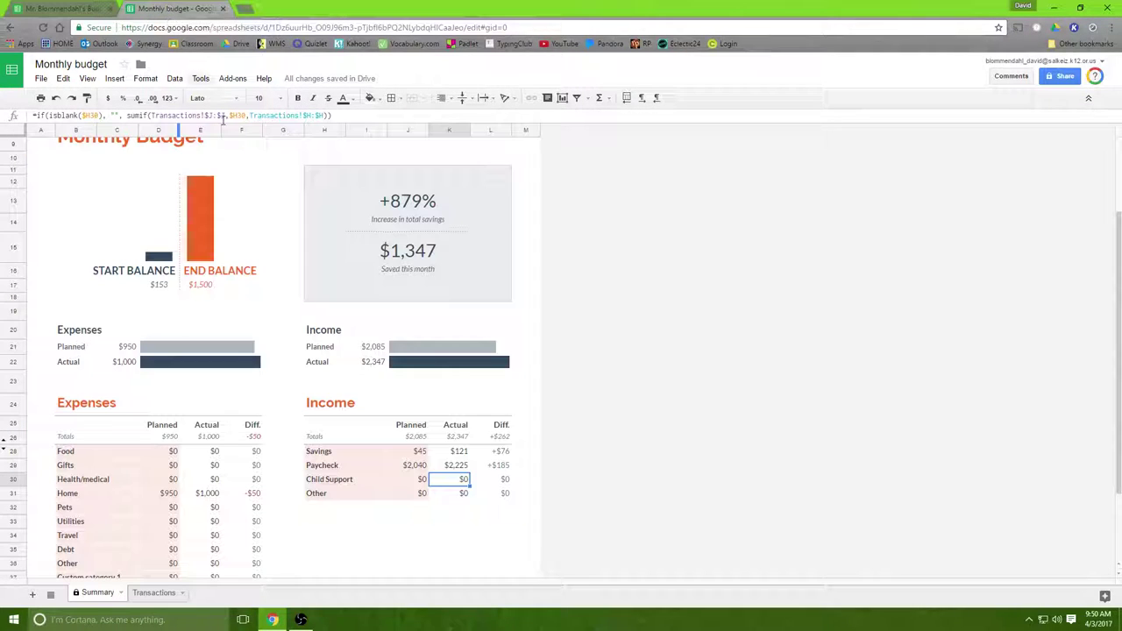
left_click(415, 484)
type("600")
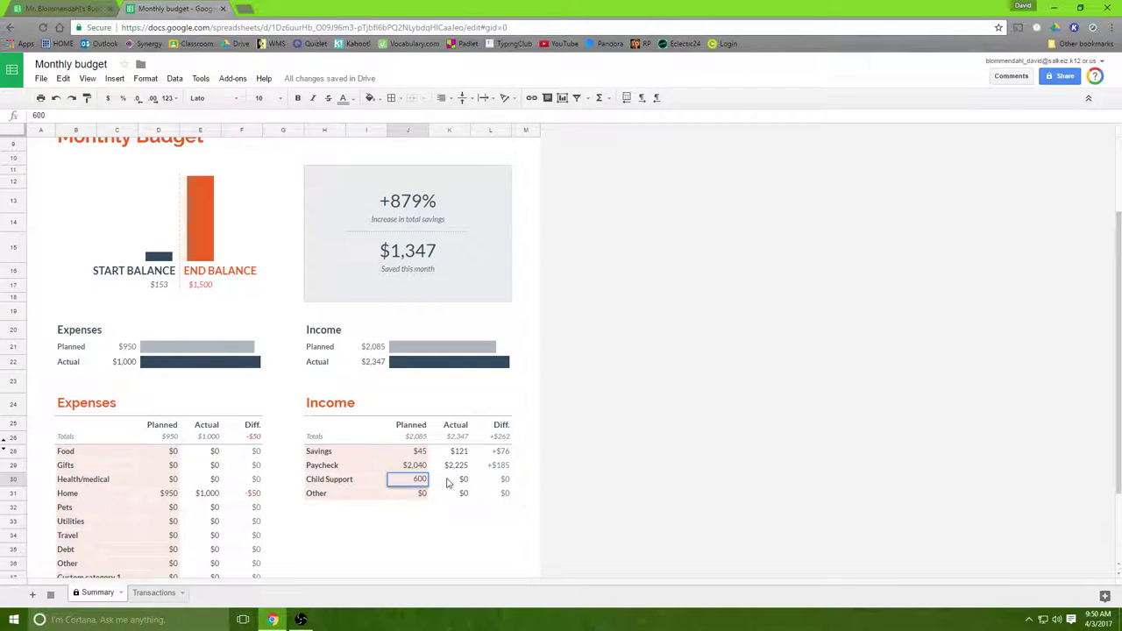
left_click(449, 482)
type("600")
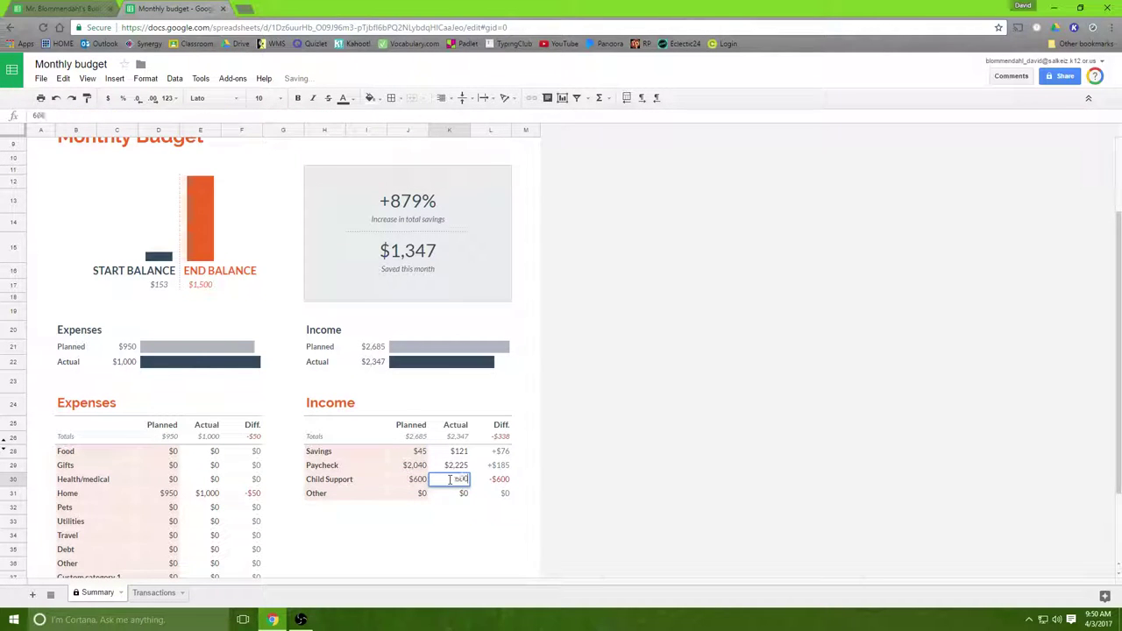
left_click(457, 495)
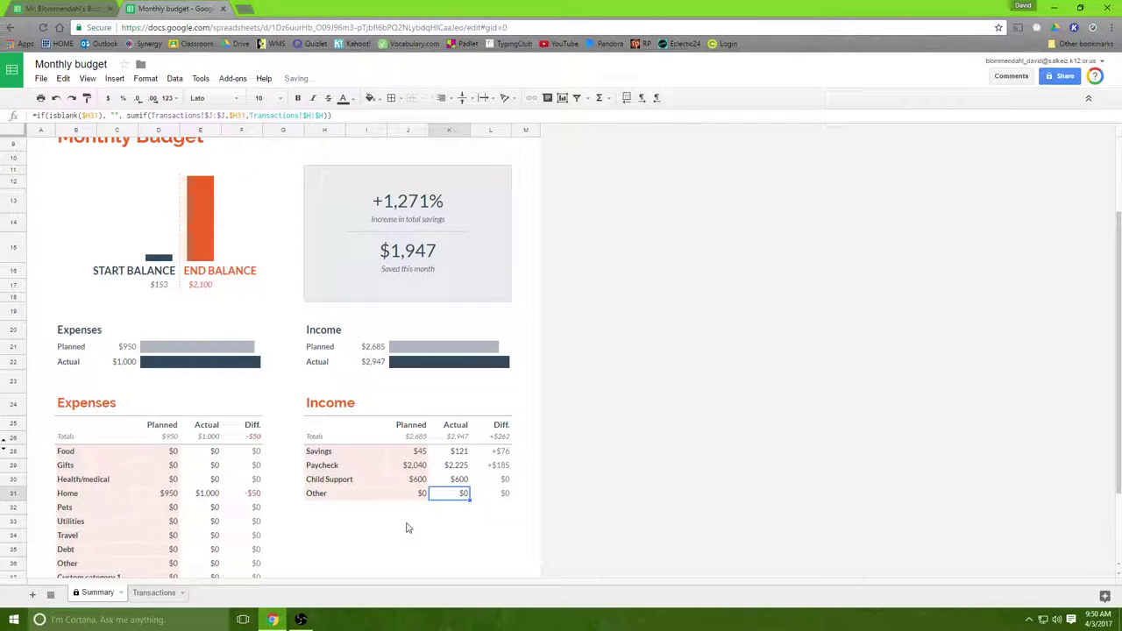
Set the actual amount of the Other income category to 50
scroll(406, 526, "down", 2)
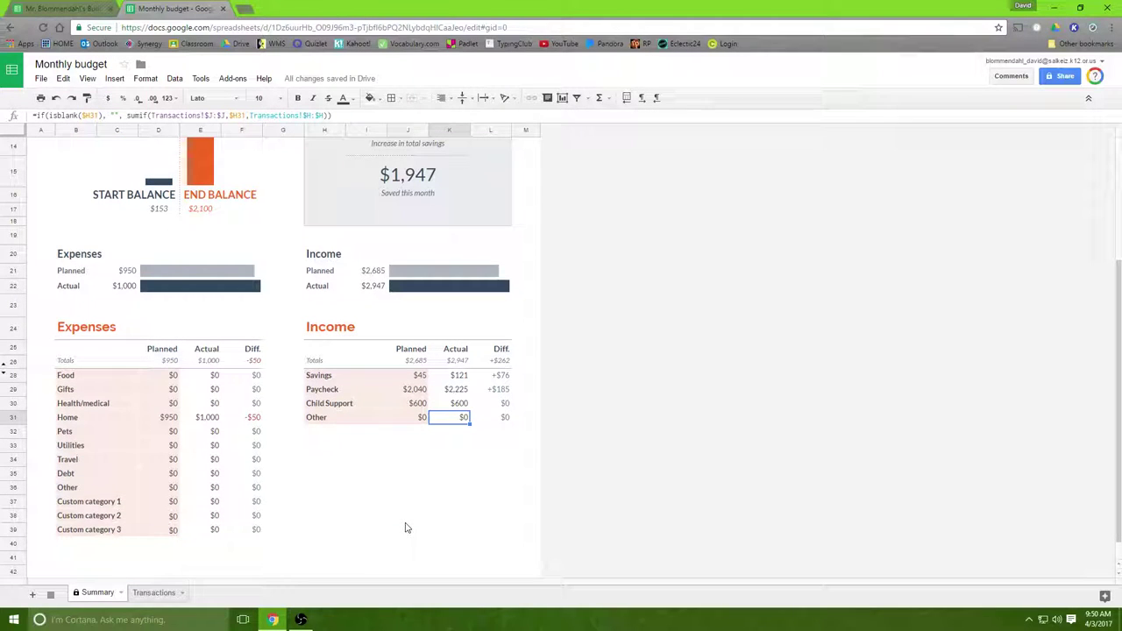
left_click(407, 422)
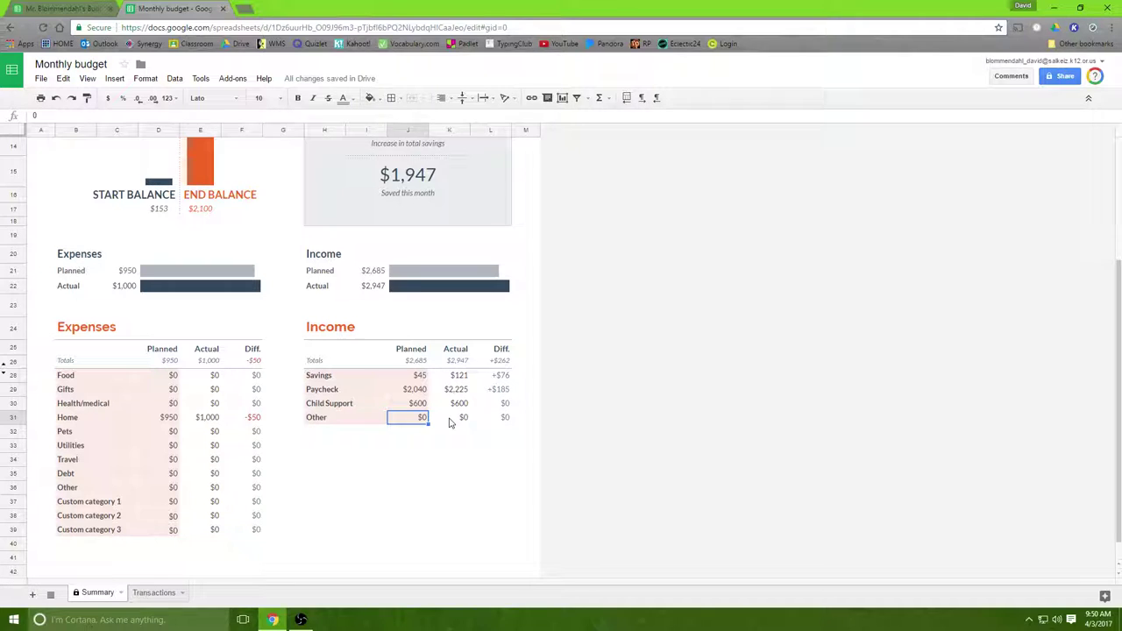
left_click(450, 421)
type("50")
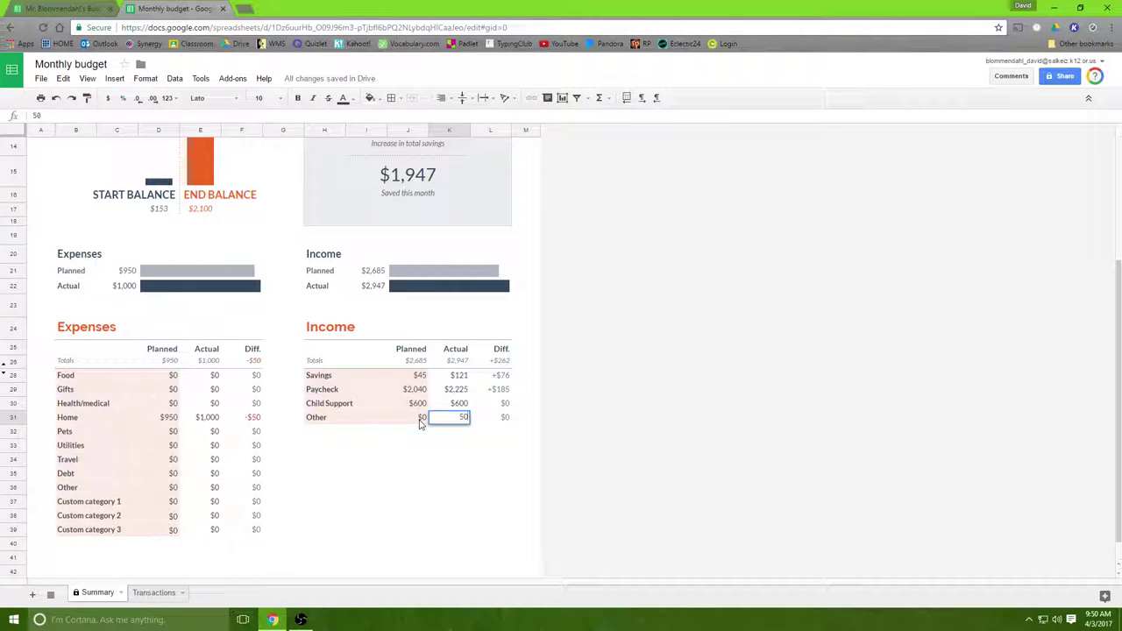
left_click(402, 438)
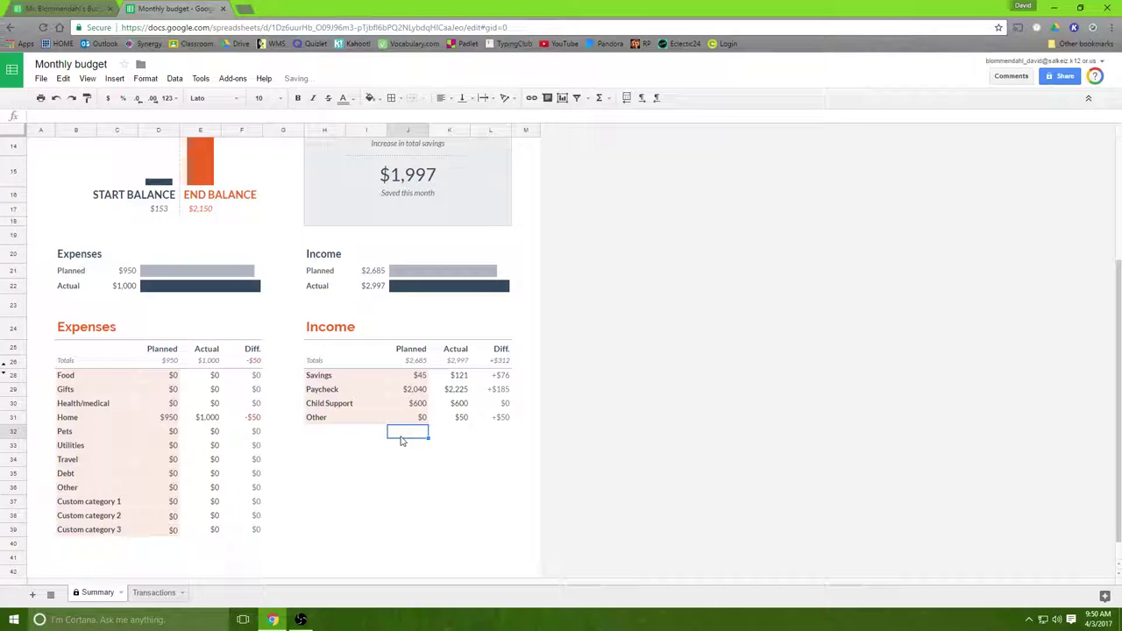
Look up the expense categories in the existing budget and rename Food to Rent/Mortgage and Gifts to Car Payment in the template
scroll(381, 479, "down", 1)
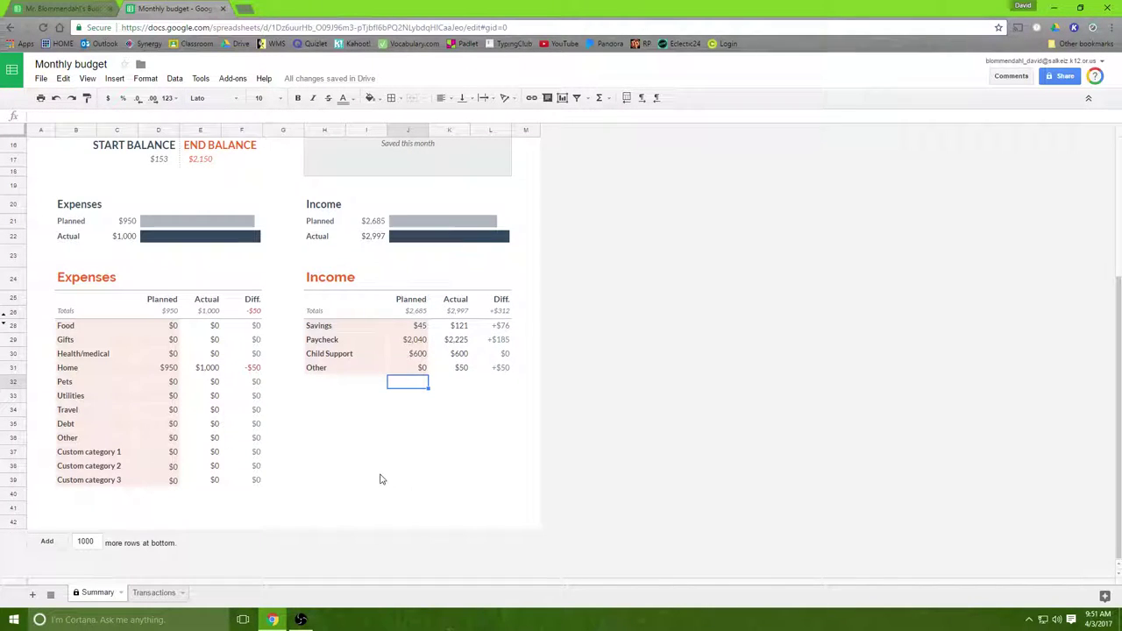
scroll(381, 480, "up", 1)
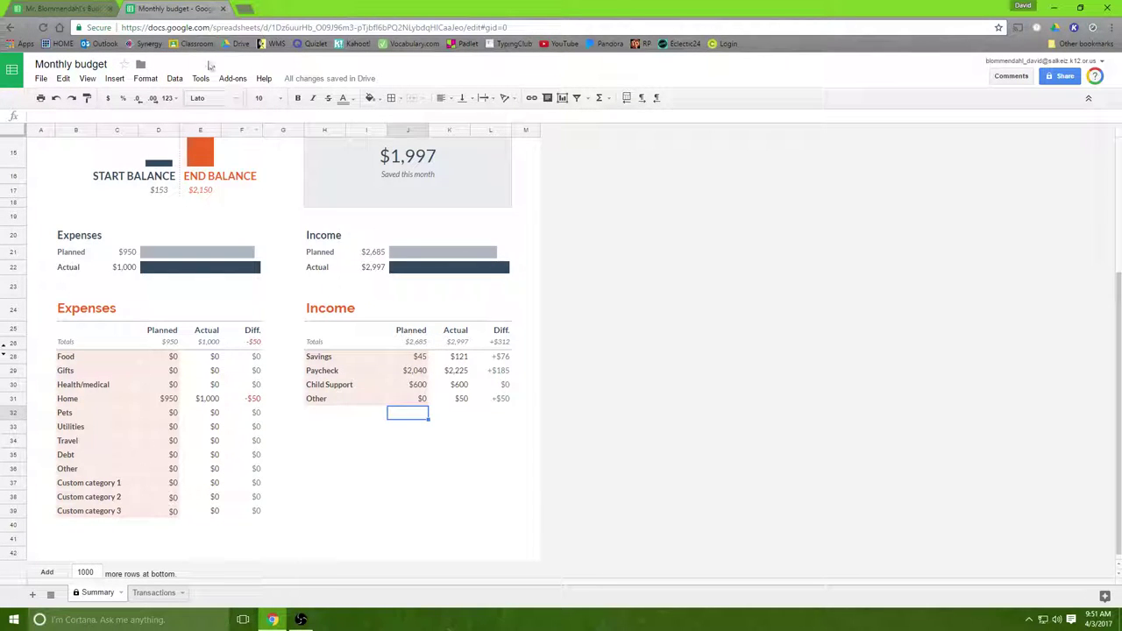
left_click(66, 9)
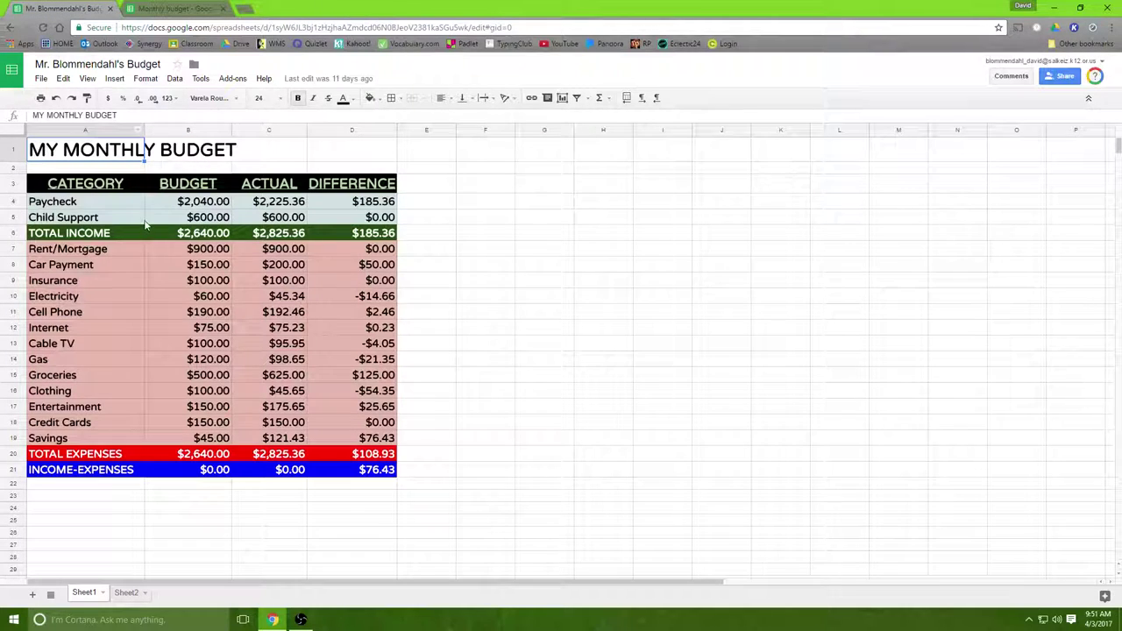
left_click(171, 9)
left_click(85, 357)
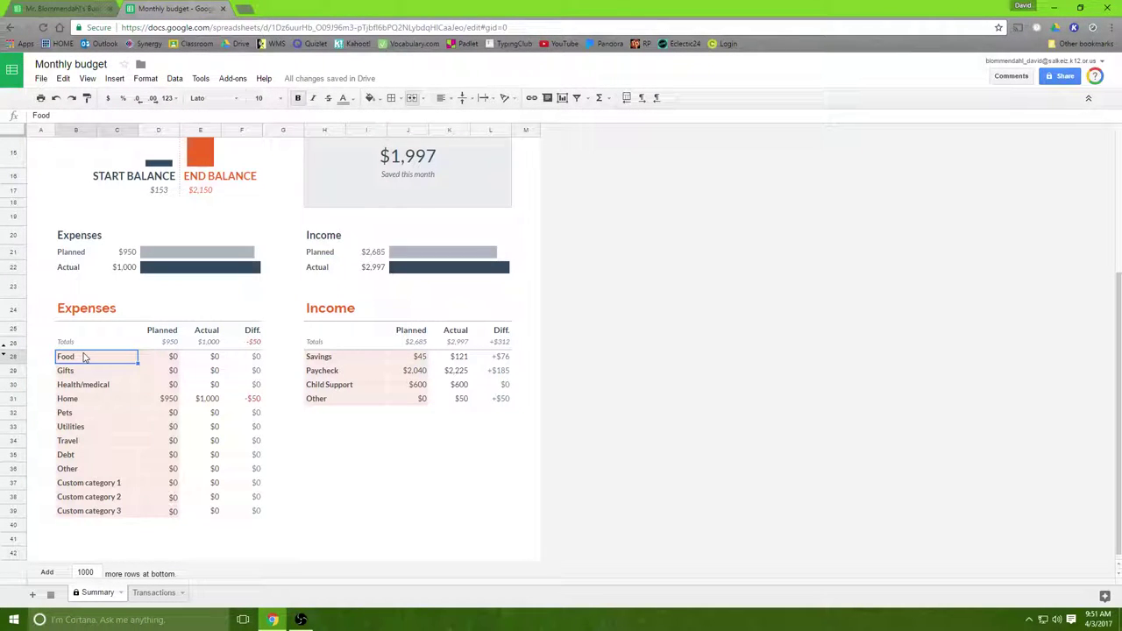
type("Rent/Mort")
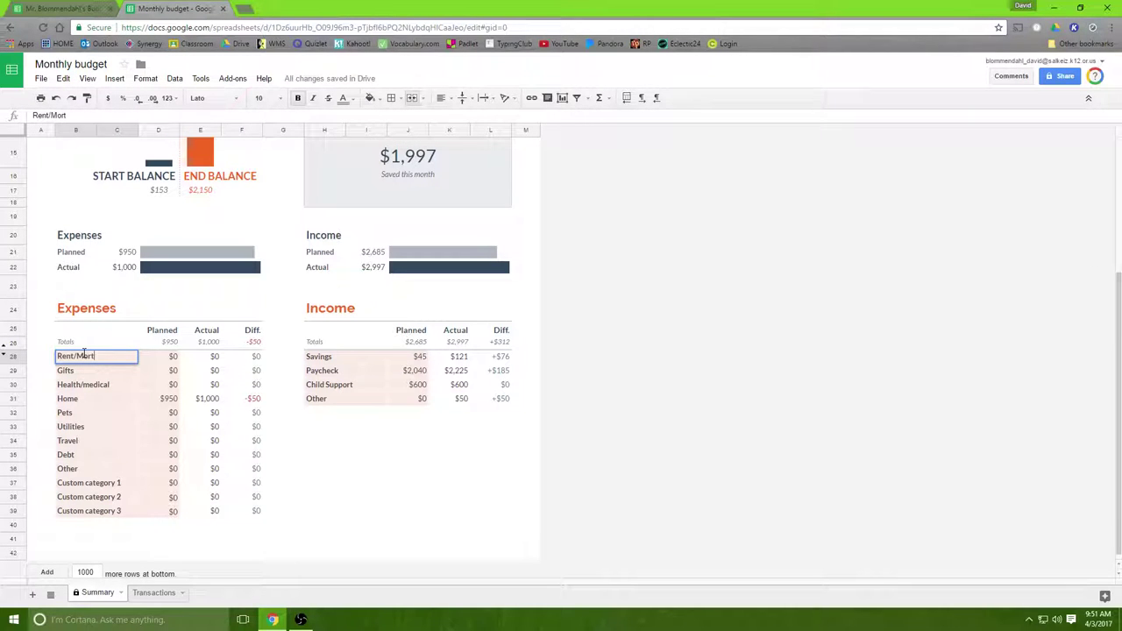
type("gage")
left_click(82, 374)
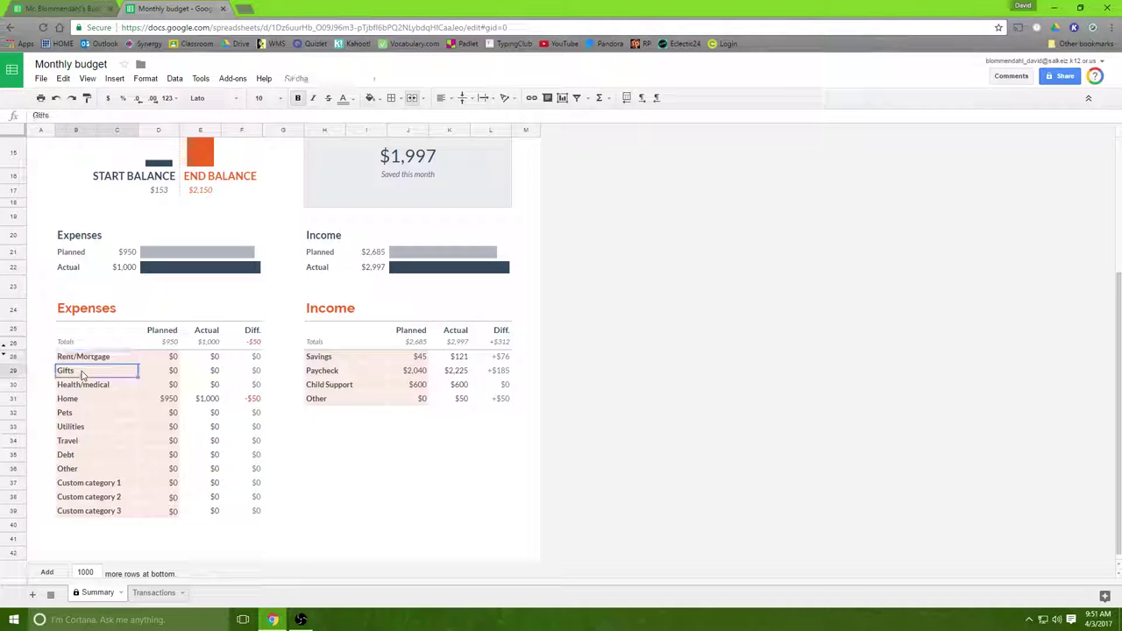
type("Car Payment")
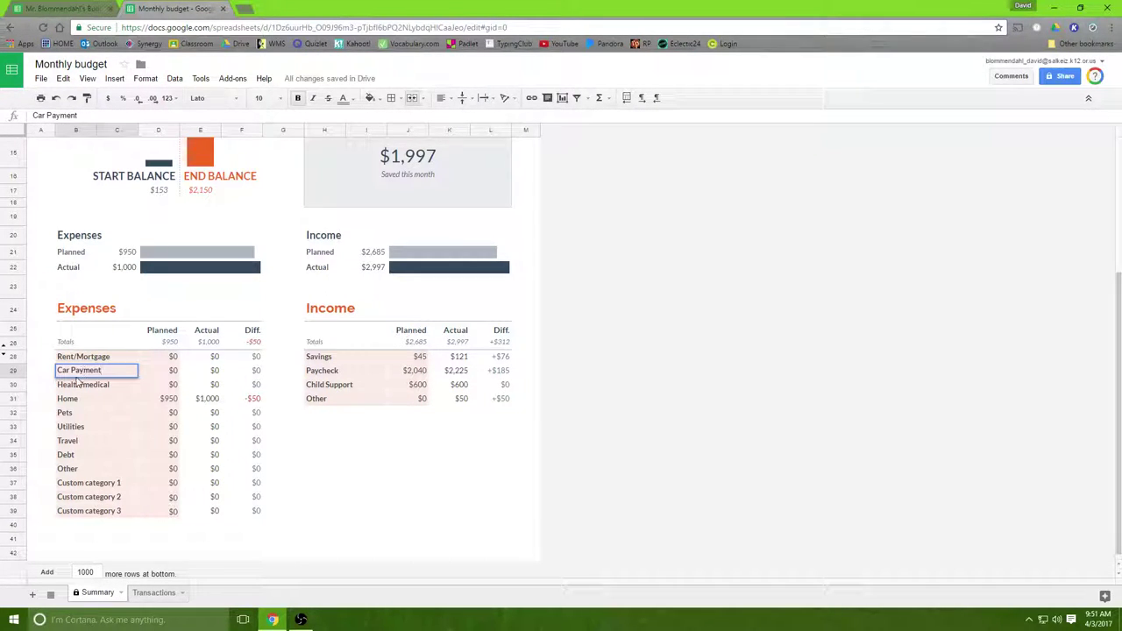
Rename the Health/medical expense category to Insurance
left_click(79, 383)
key("BackSpace")
type("Insau")
key("BackSpace")
key("BackSpace")
type("urance")
Look up the next expense categories in the existing budget and rename Home, Pets and Utilities to Electricity, Cell Phone and Internet
left_click(79, 399)
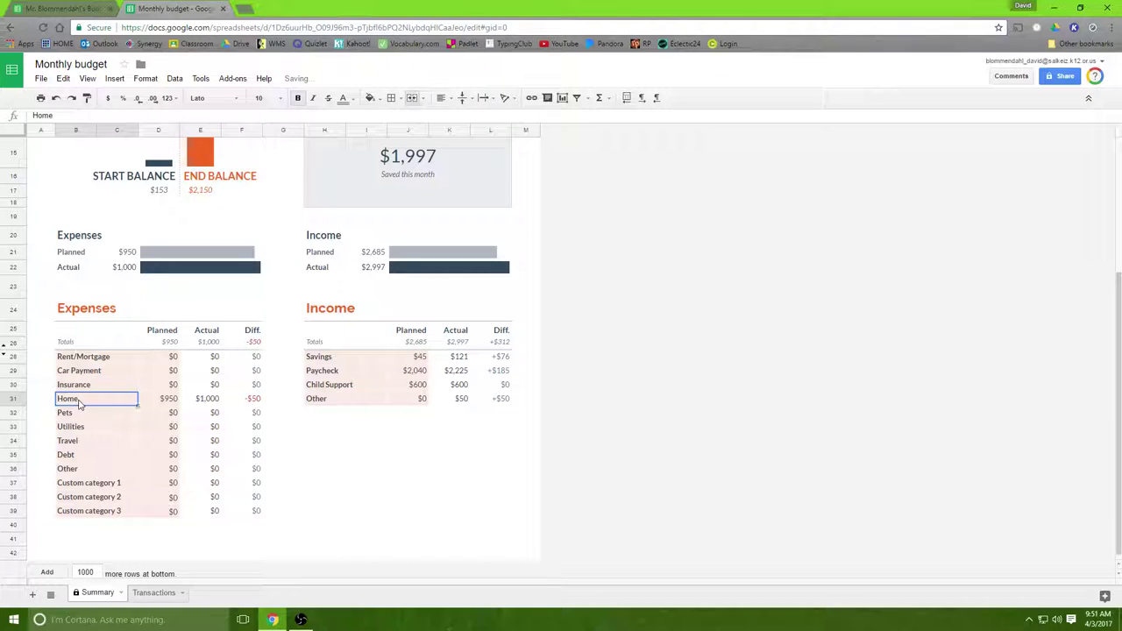
left_click(66, 9)
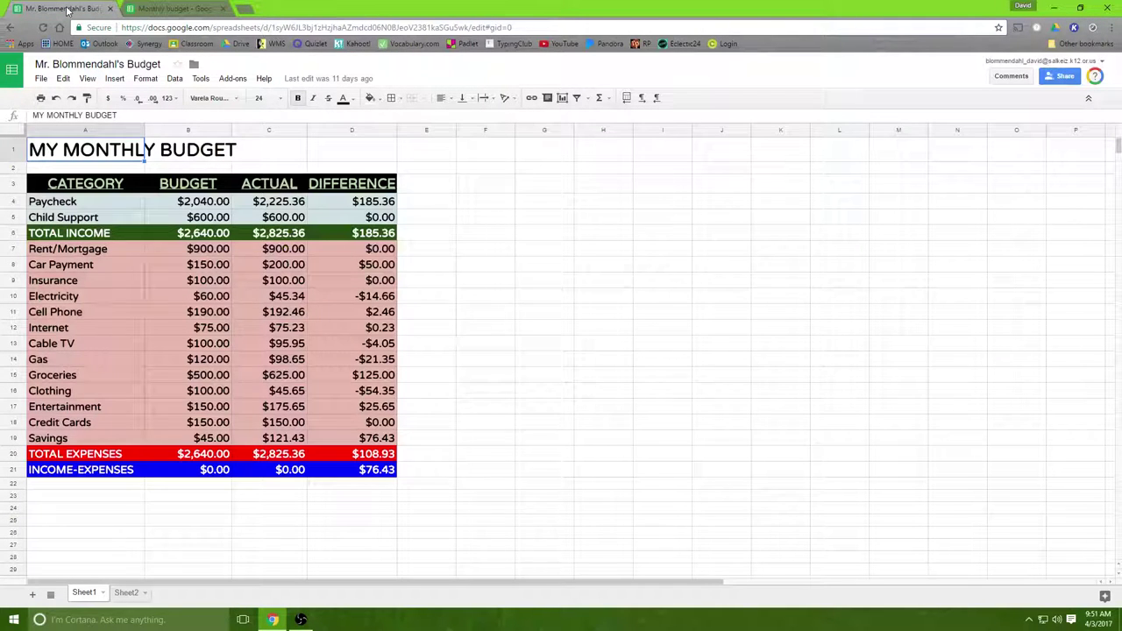
left_click(174, 9)
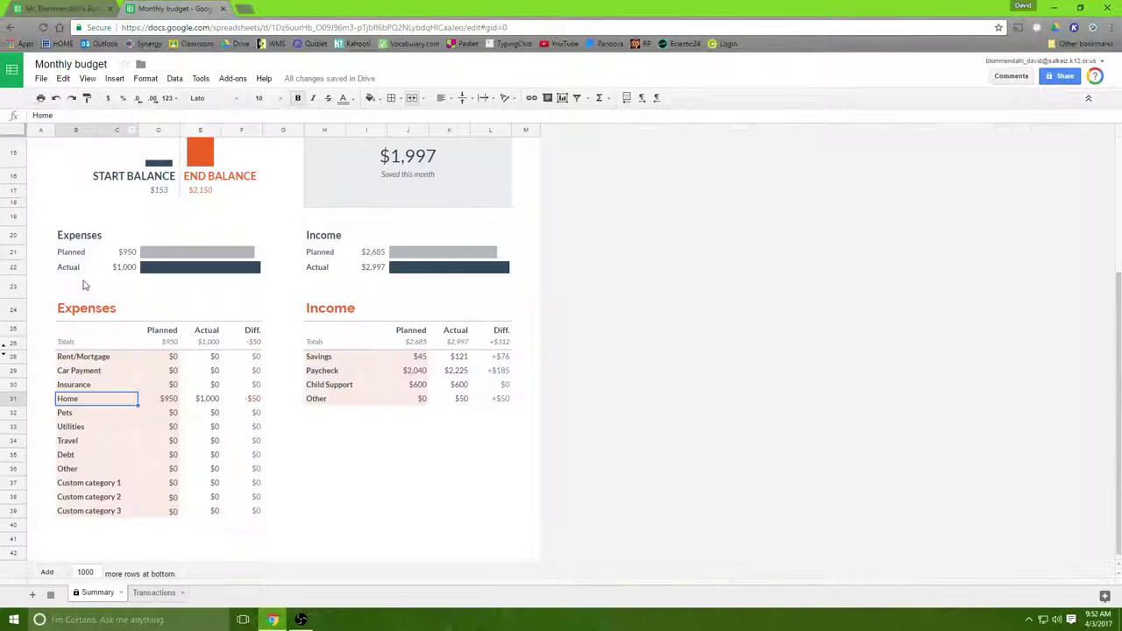
type("Electricity")
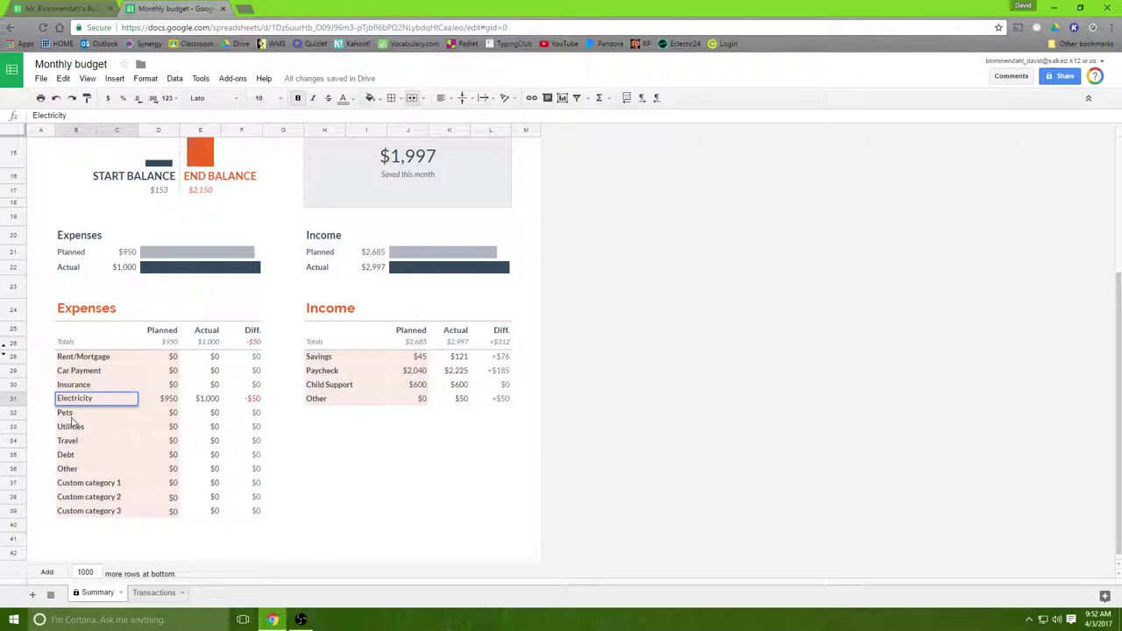
key("Return")
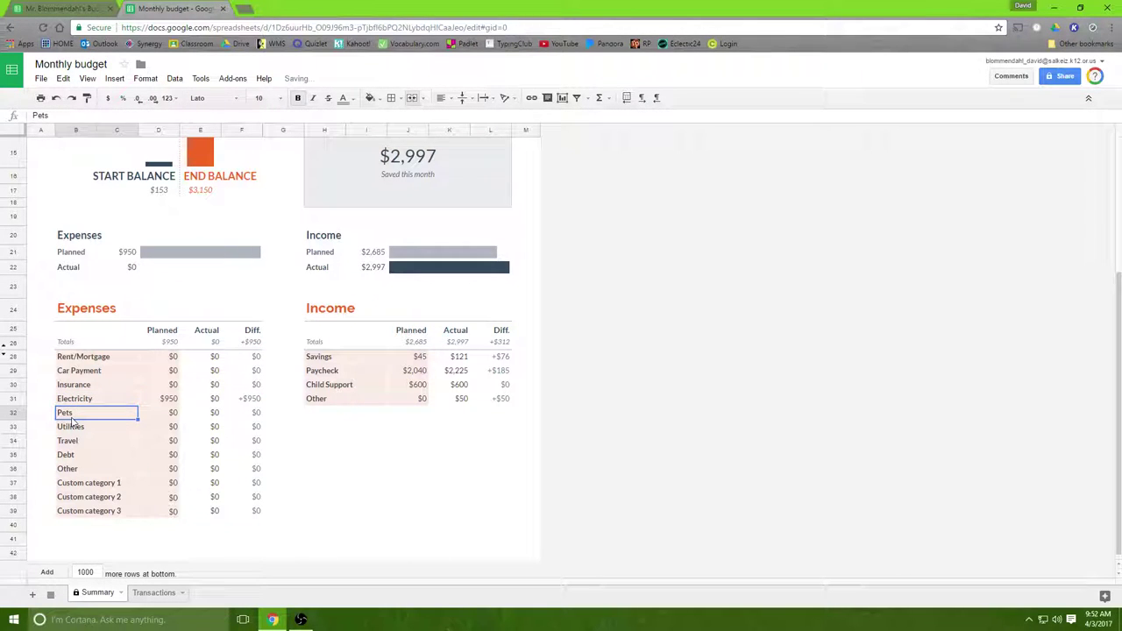
type("Cell Phone")
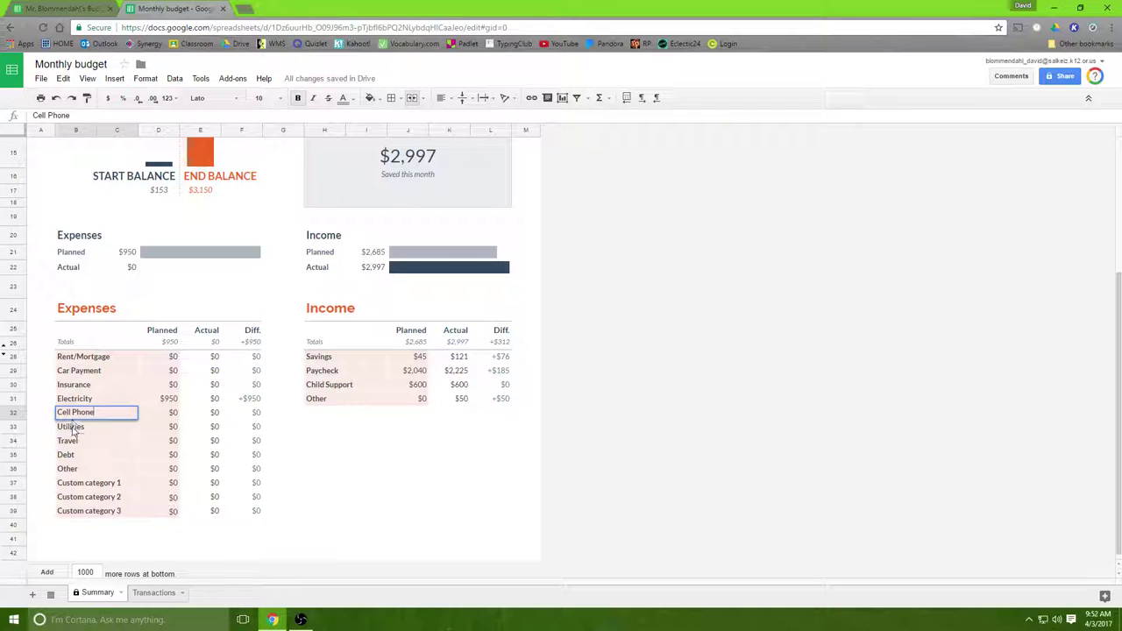
key("Return")
type("Internet")
Look up the next expense categories in the existing budget and rename Travel, Debt and Other to Cable TV, Gas and Groceries
left_click(76, 443)
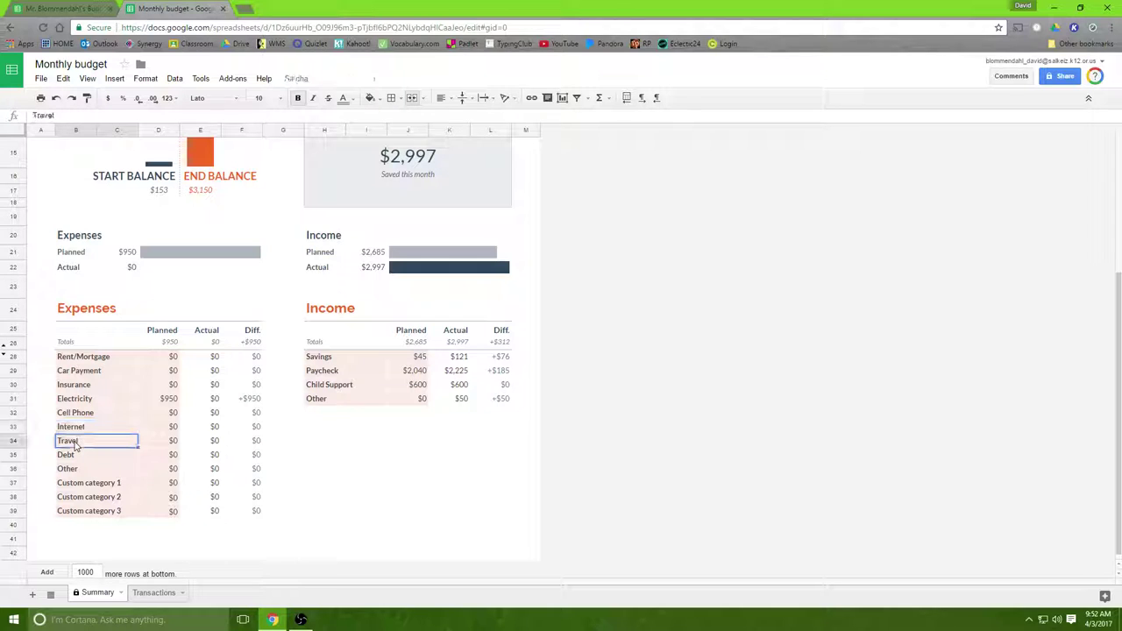
left_click(70, 8)
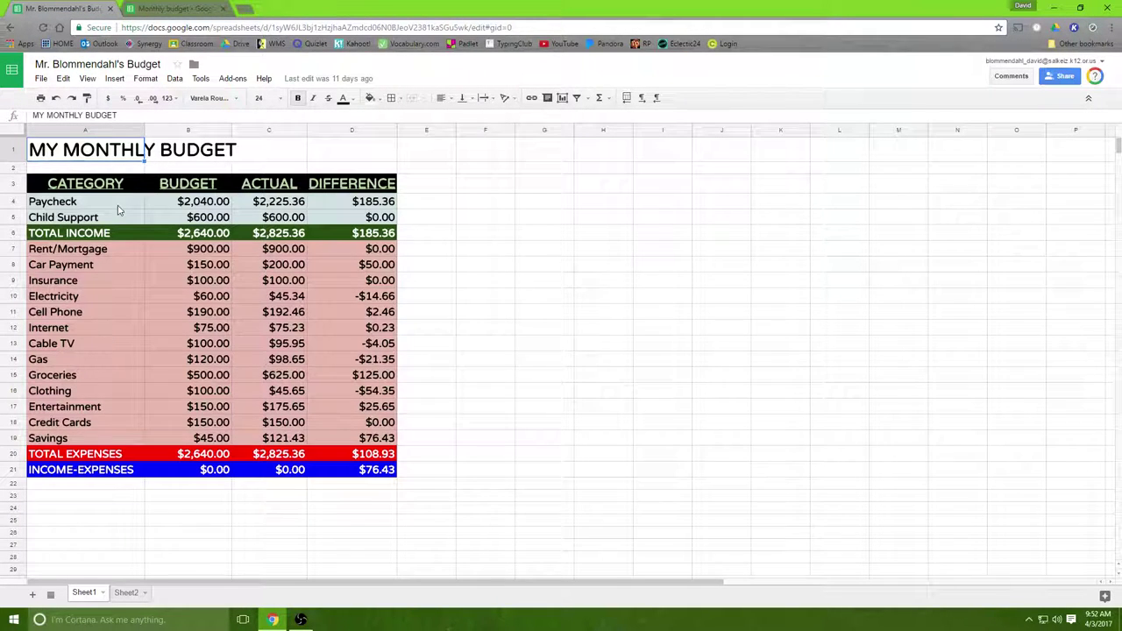
left_click(166, 8)
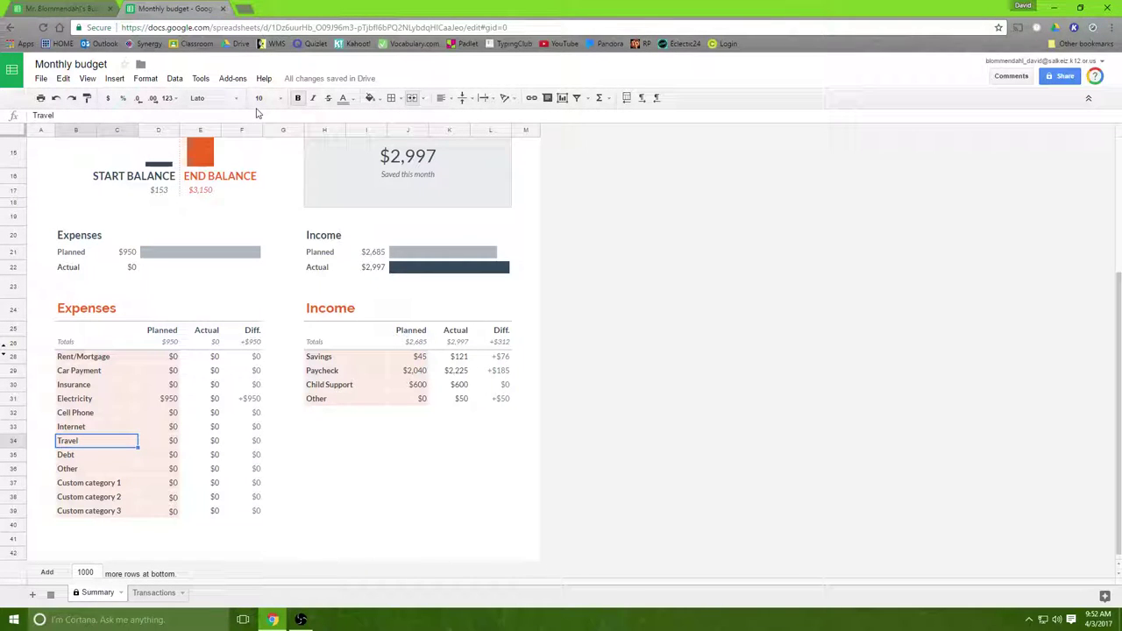
type("Cable TV")
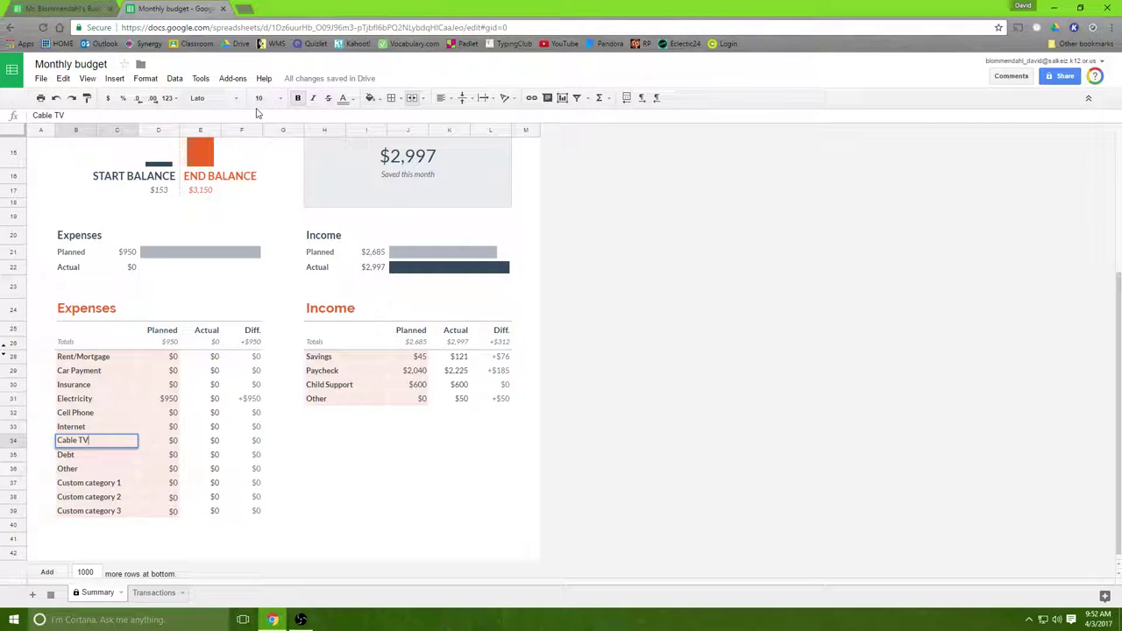
left_click(67, 456)
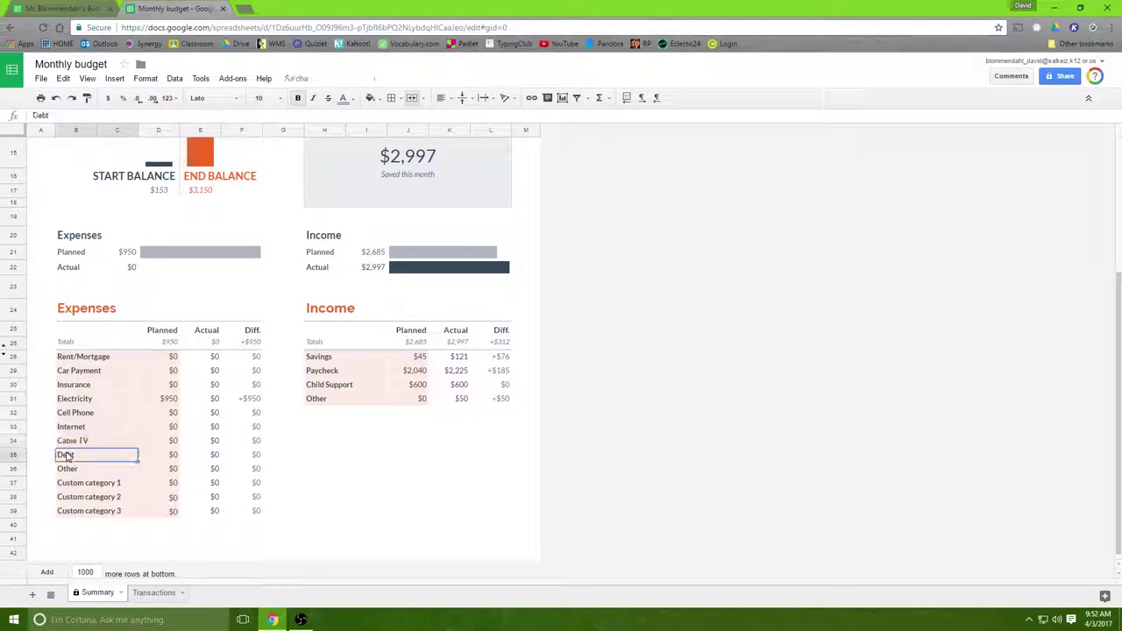
type("Gas")
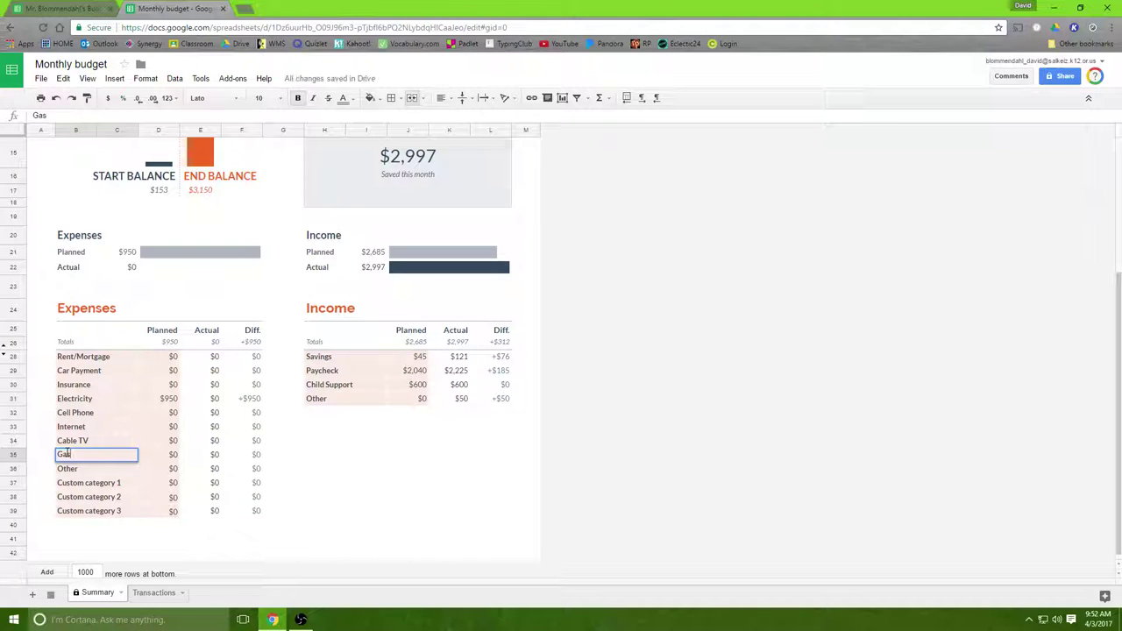
left_click(67, 470)
type("Groceries")
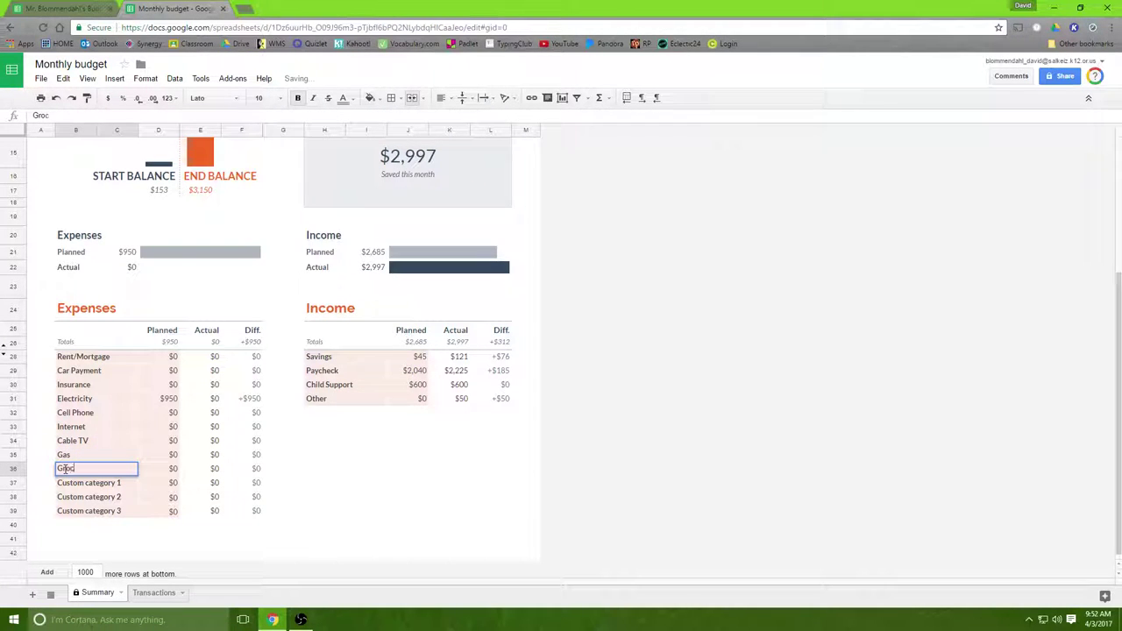
Rename Custom category 1, 2 and 3 to Clothing, Entertainment and Credit Cards, matching the existing budget's remaining expenses
left_click(71, 484)
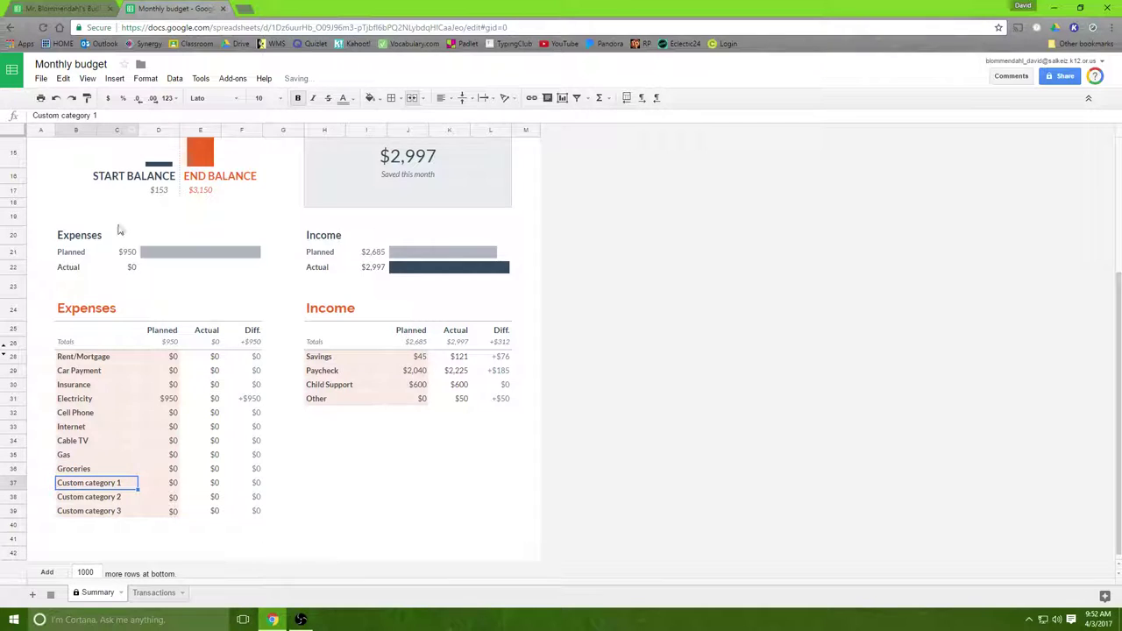
left_click(94, 10)
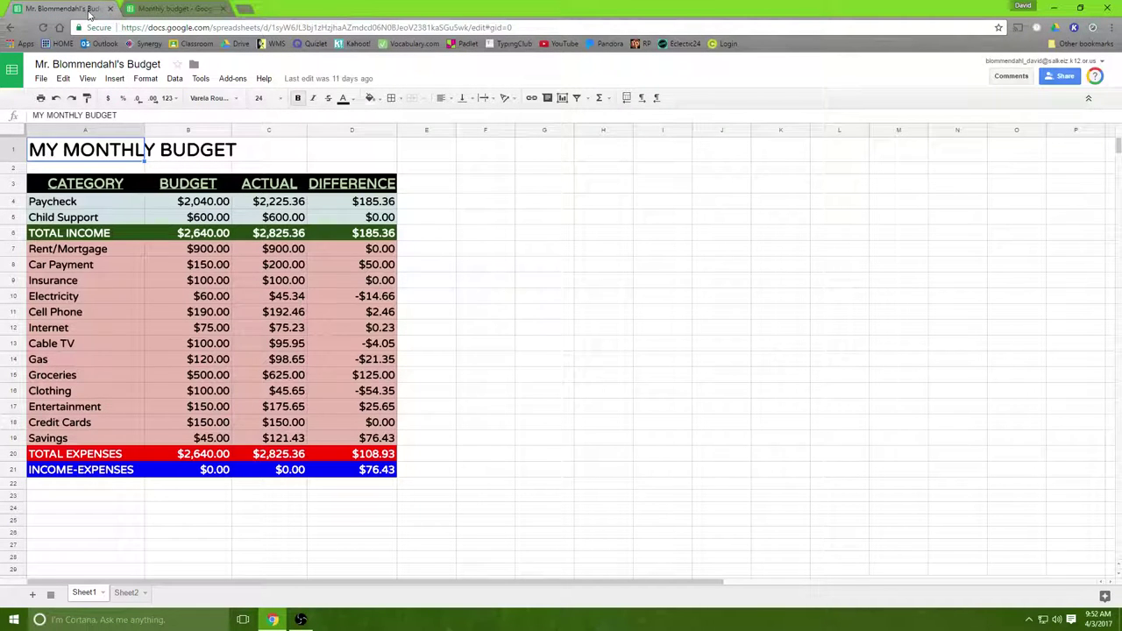
left_click(151, 10)
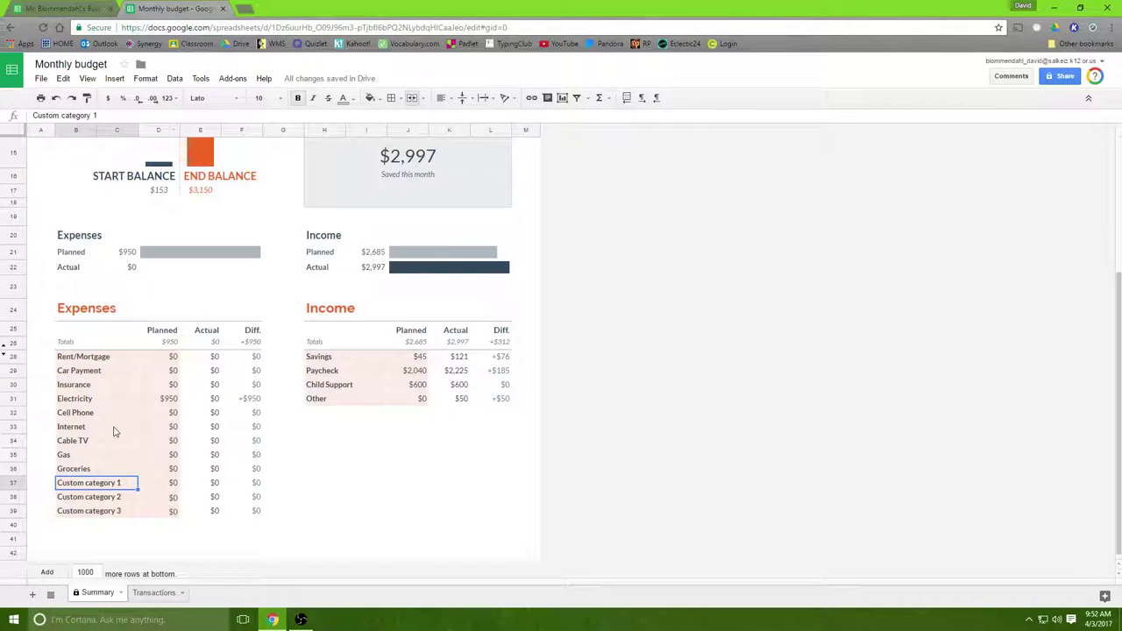
type("Clothing")
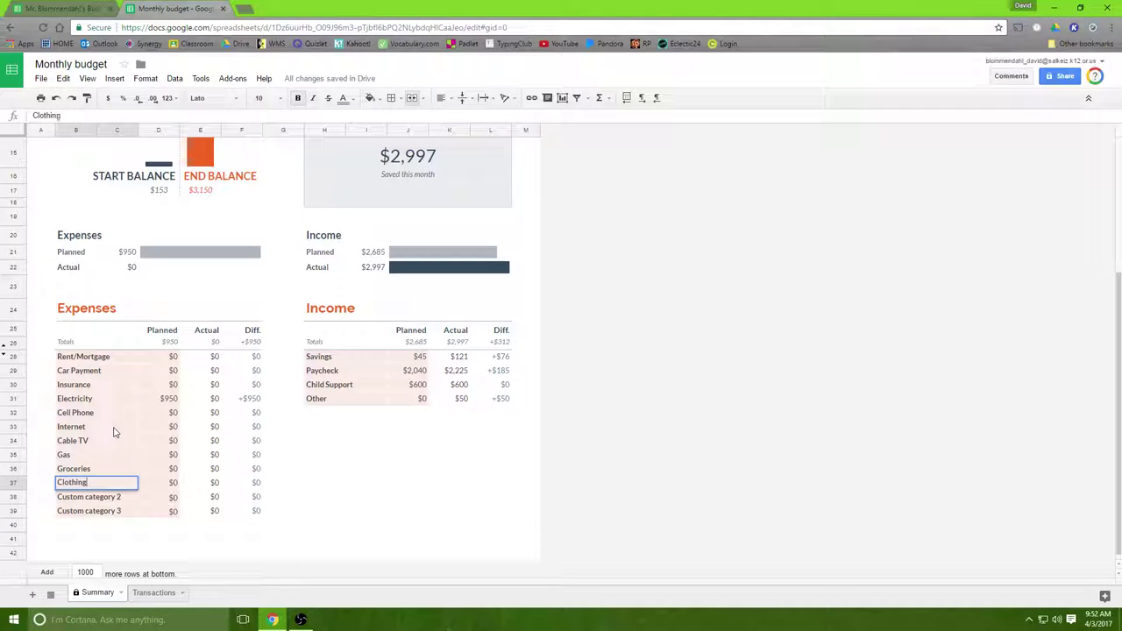
left_click(97, 500)
type("Entert")
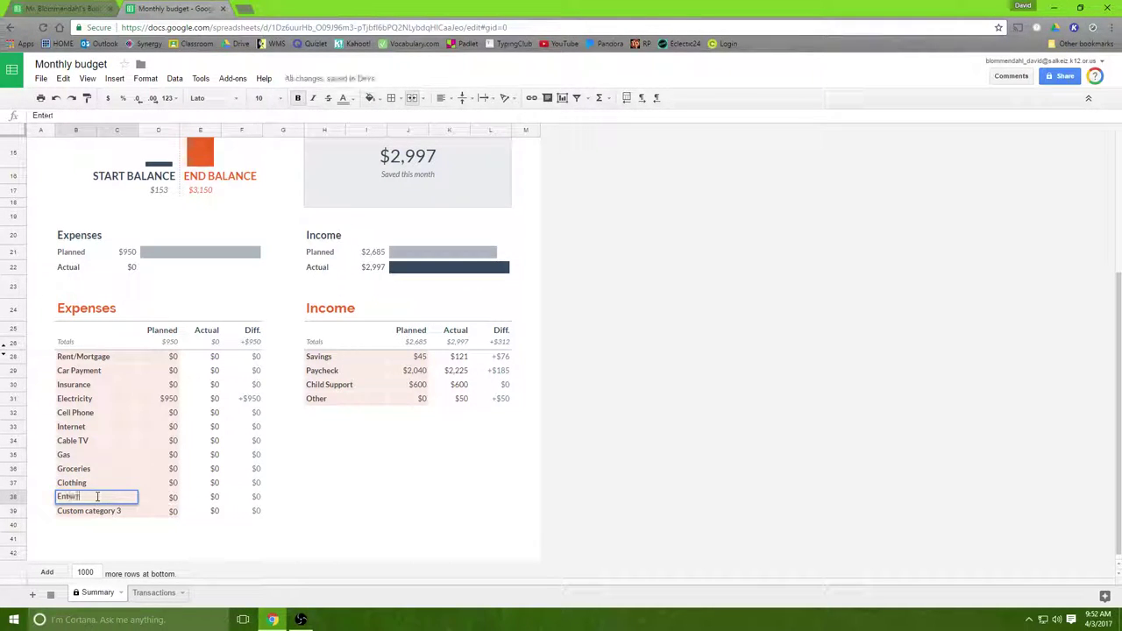
type("ainment")
left_click(98, 517)
type("Credit")
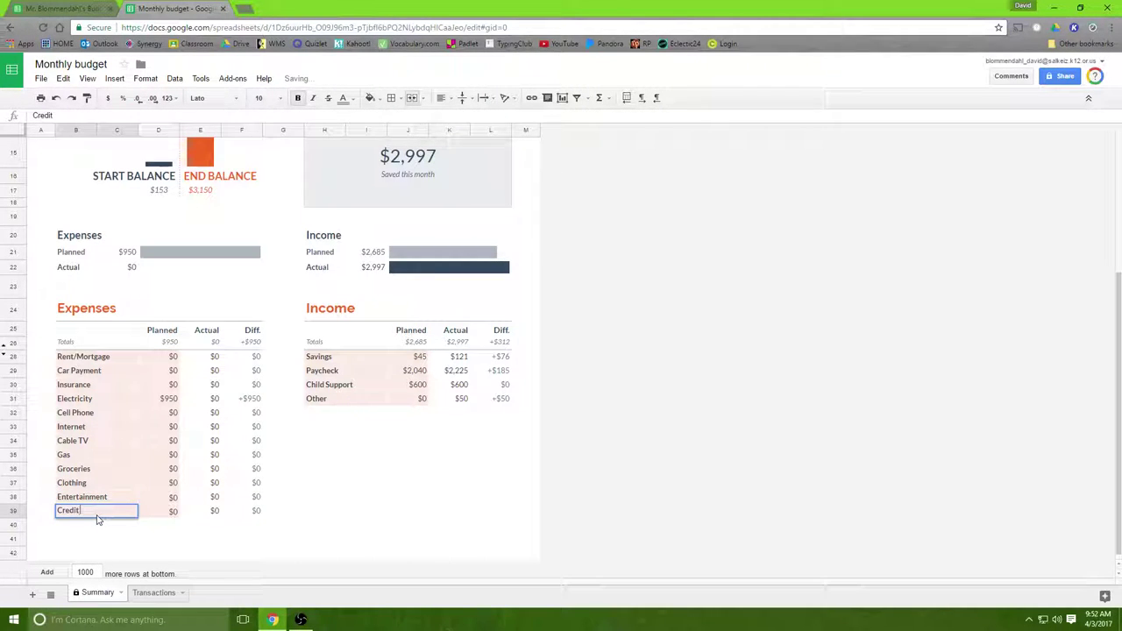
type(" Cards")
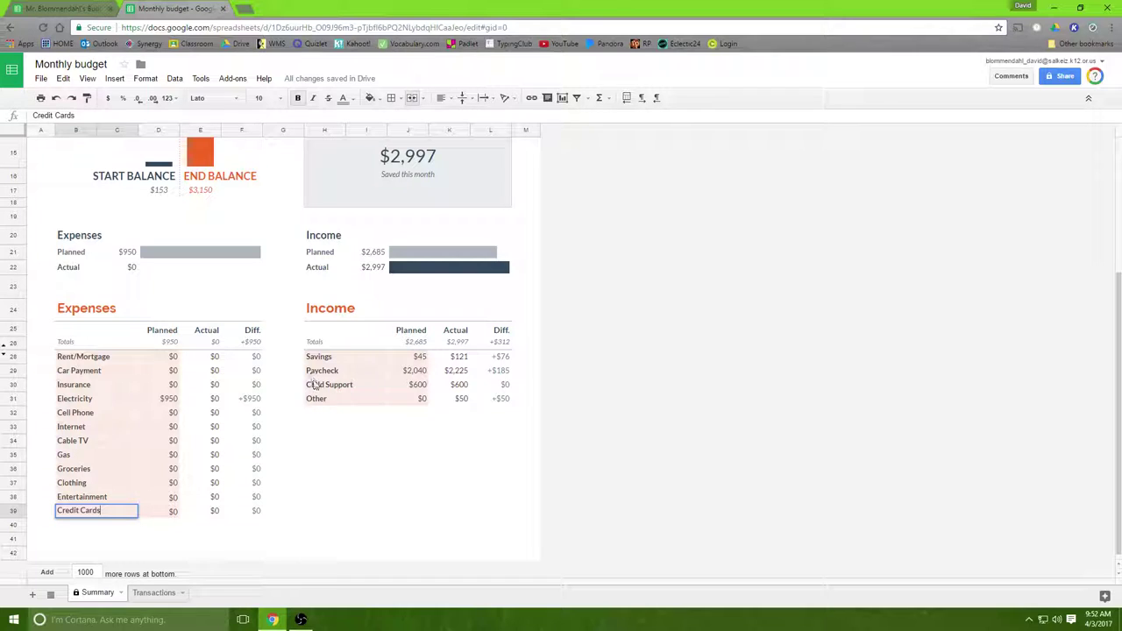
left_click(61, 9)
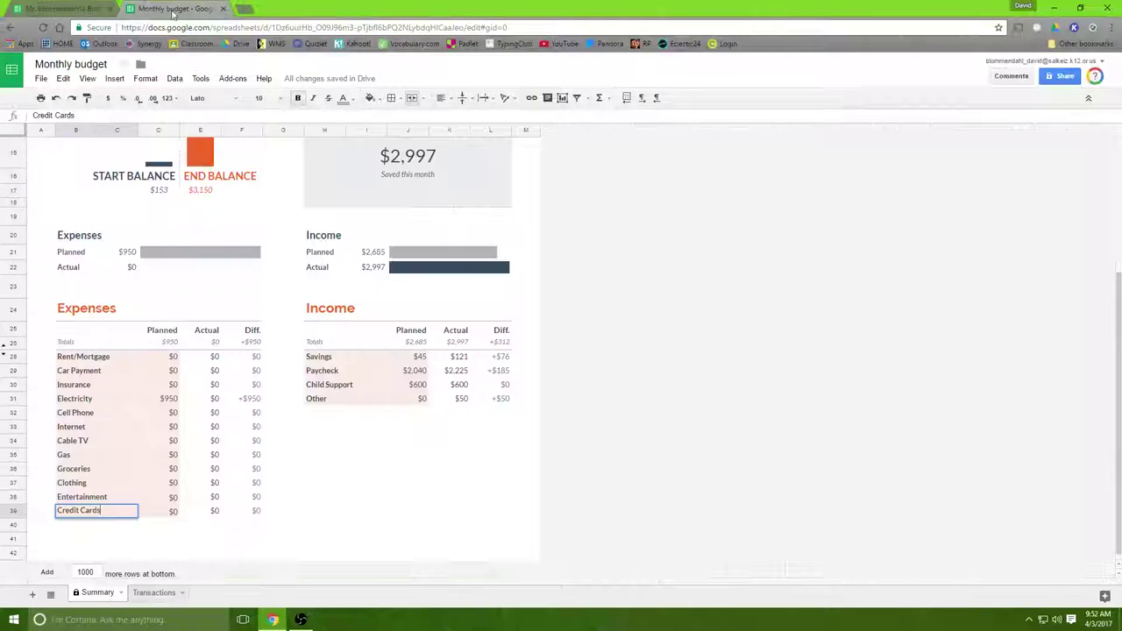
left_click(140, 9)
left_click(308, 543)
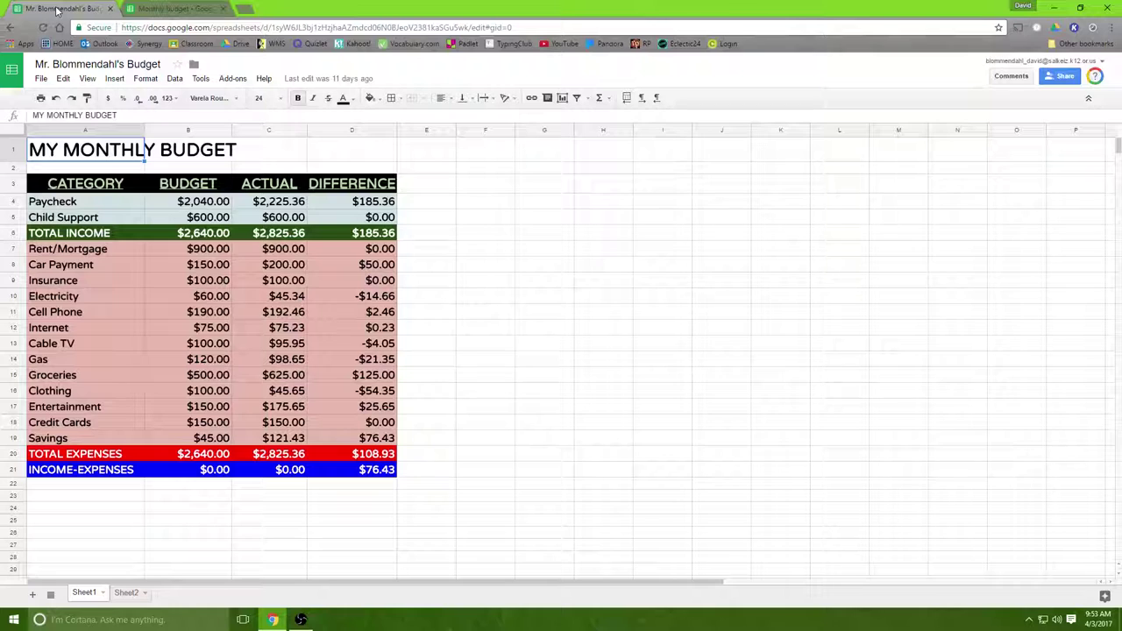
Look up the rent amounts in the existing budget and set Rent/Mortgage to 900 planned and 900 actual in the template
left_click(57, 9)
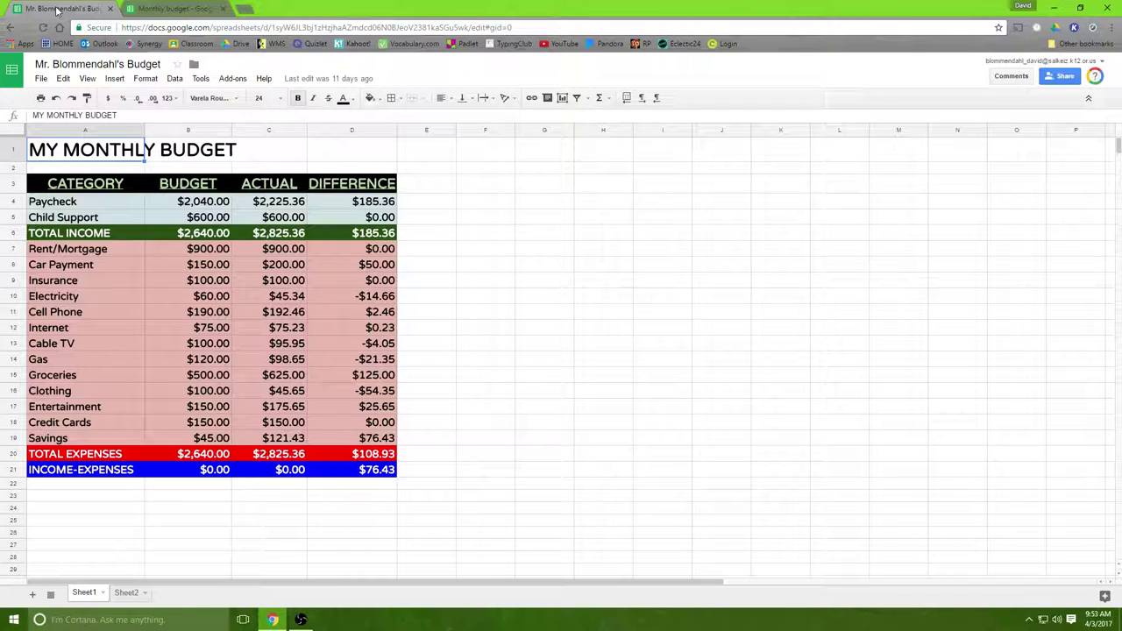
left_click(175, 8)
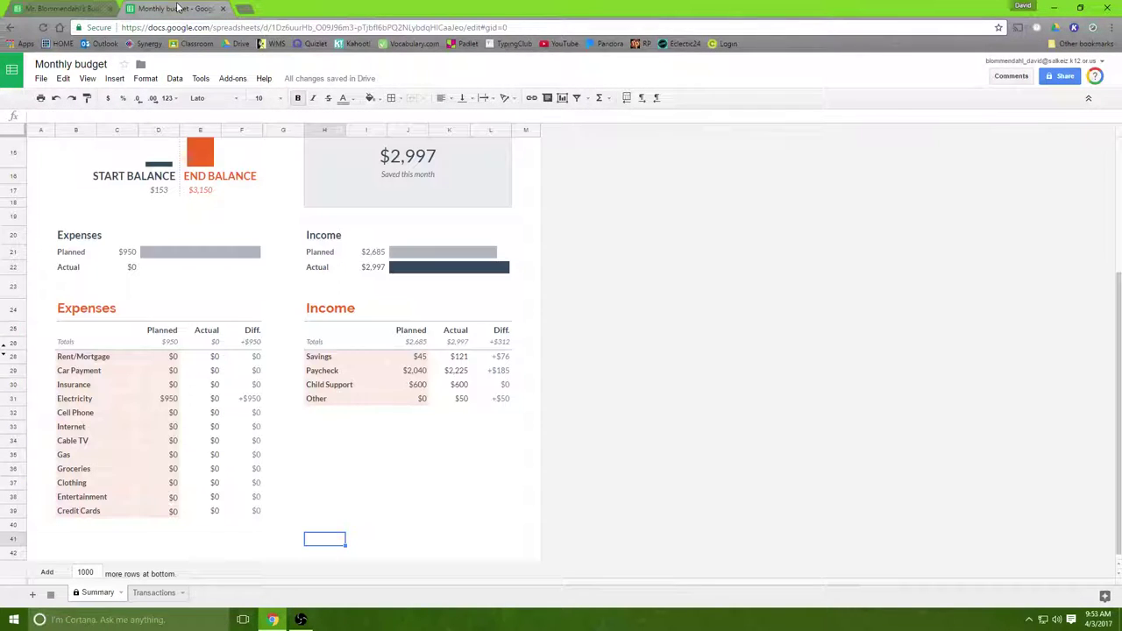
scroll(547, 380, "down", 1)
scroll(547, 380, "up", 2)
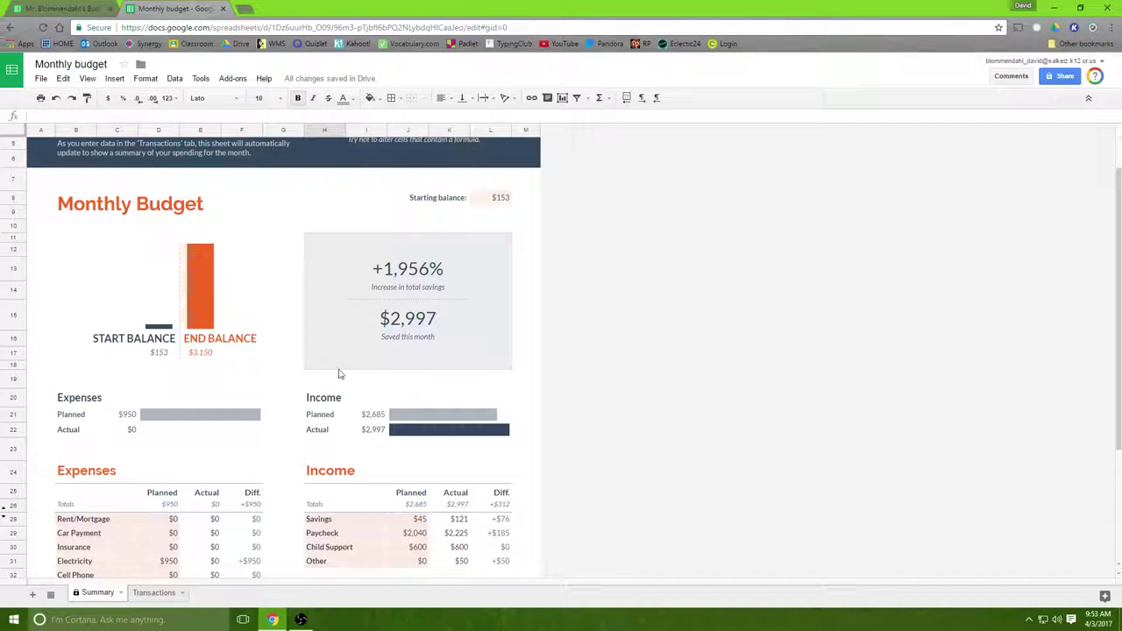
scroll(626, 382, "down", 3)
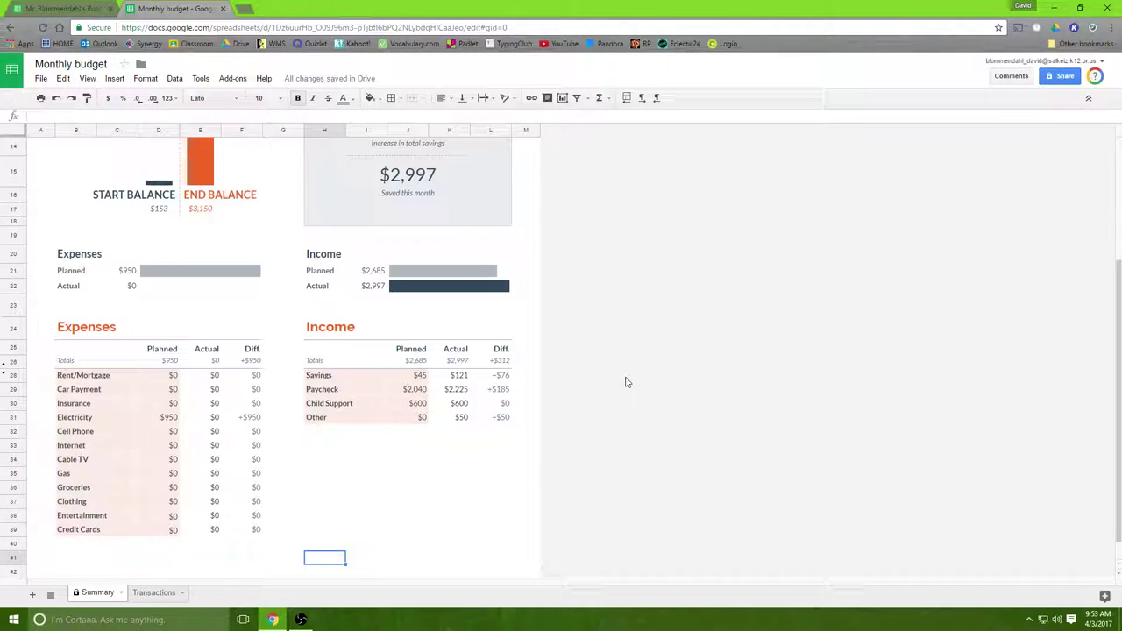
left_click(61, 15)
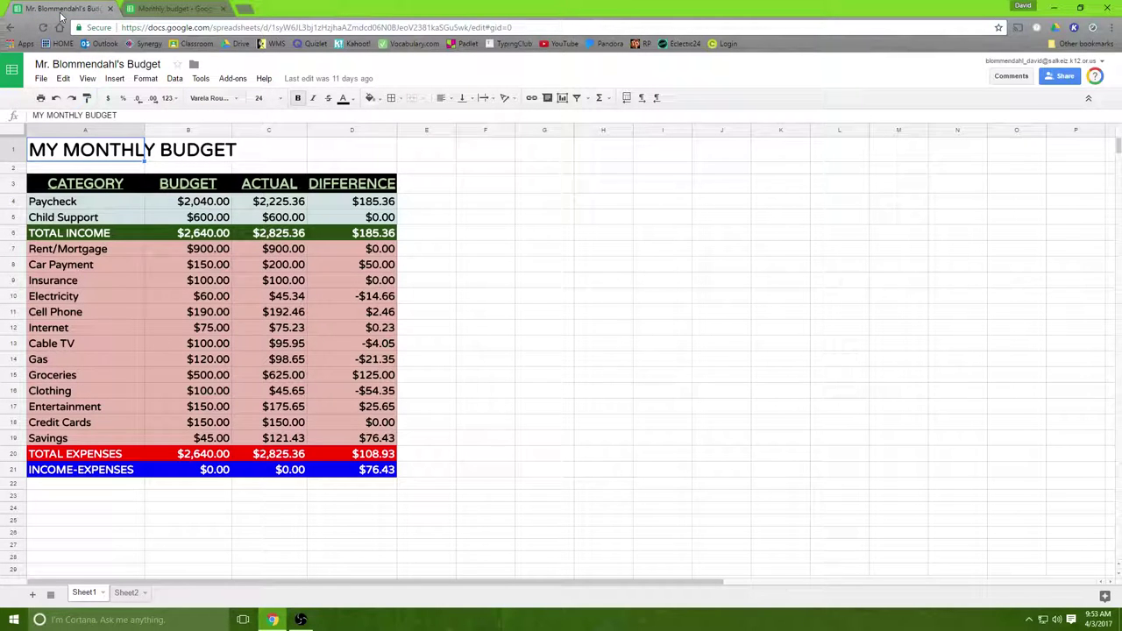
left_click(166, 10)
left_click(170, 376)
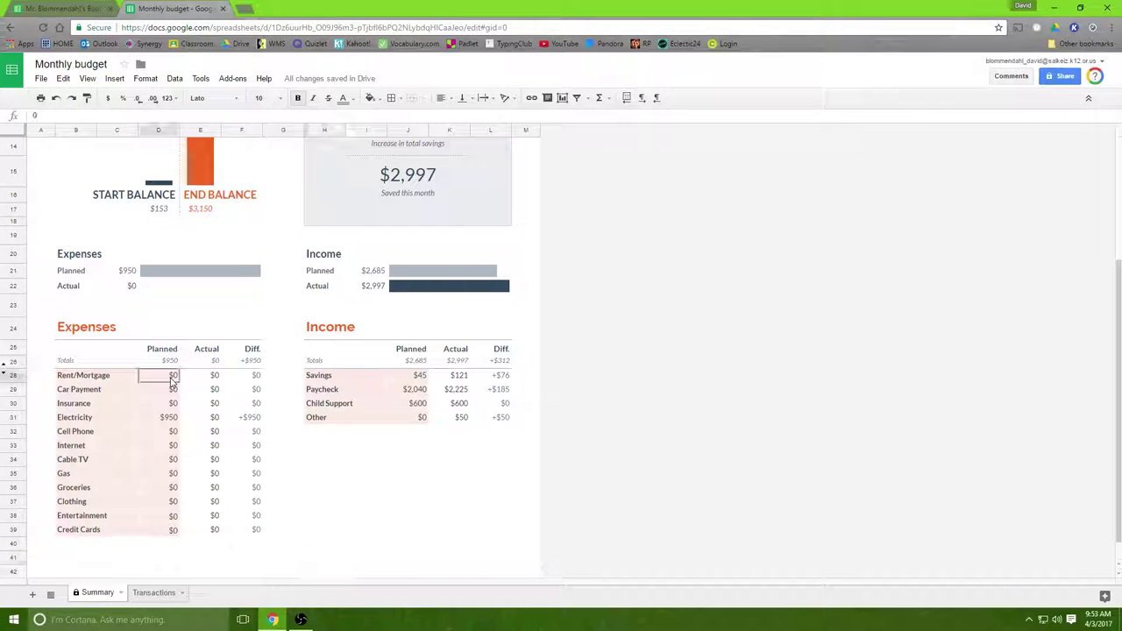
type("900")
left_click(214, 379)
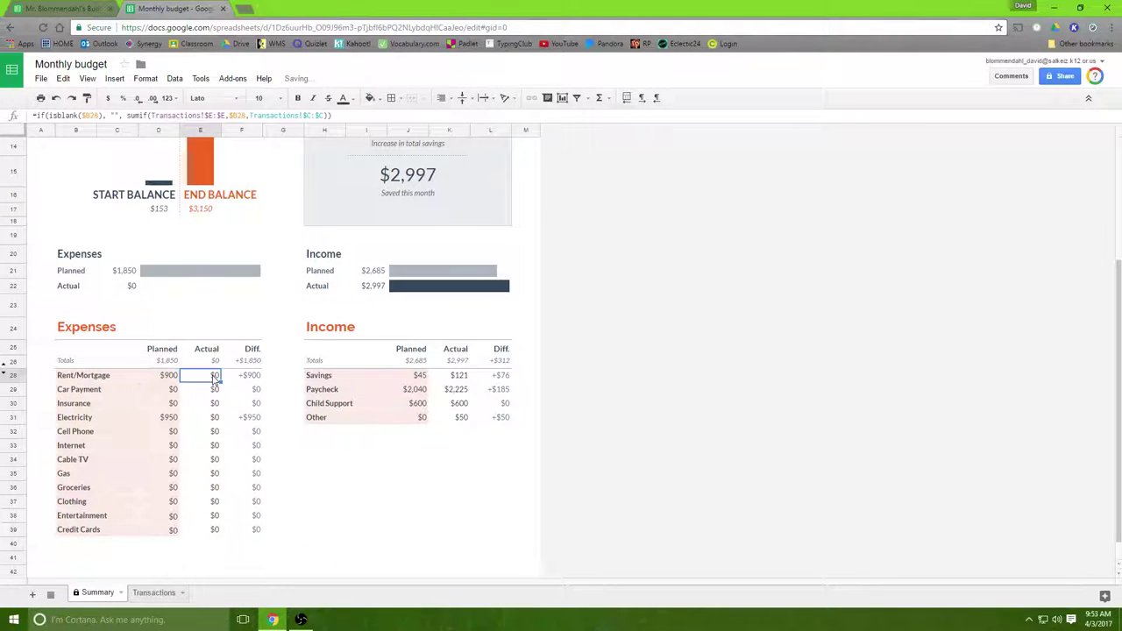
type("900")
left_click(212, 393)
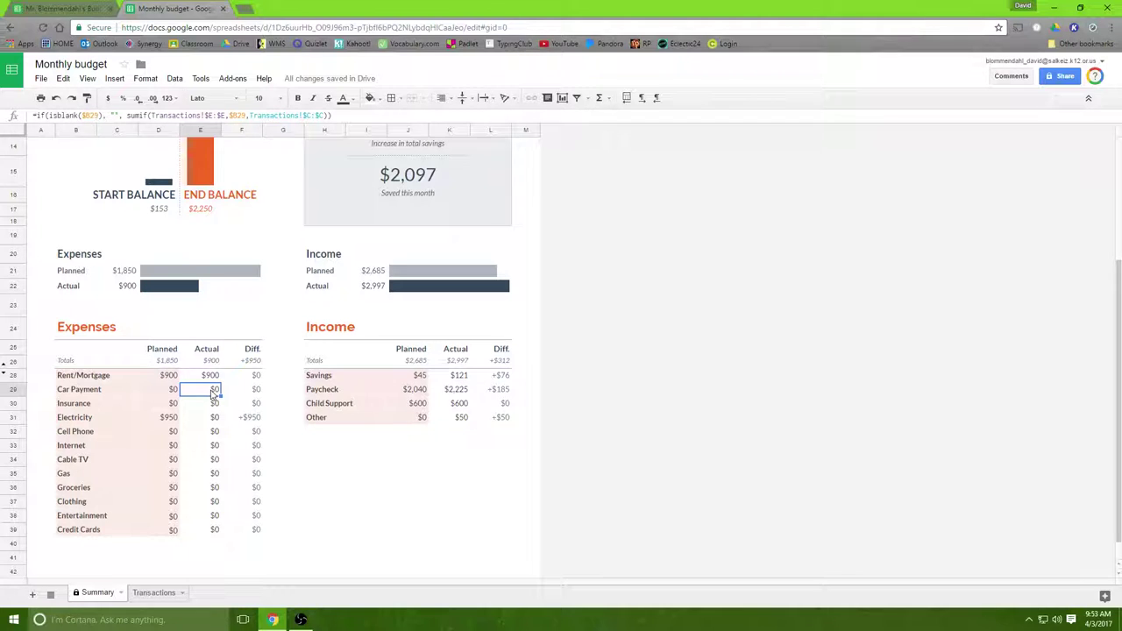
Look up the car payment in the existing budget and set Car Payment to 150 planned and 200 actual
left_click(63, 9)
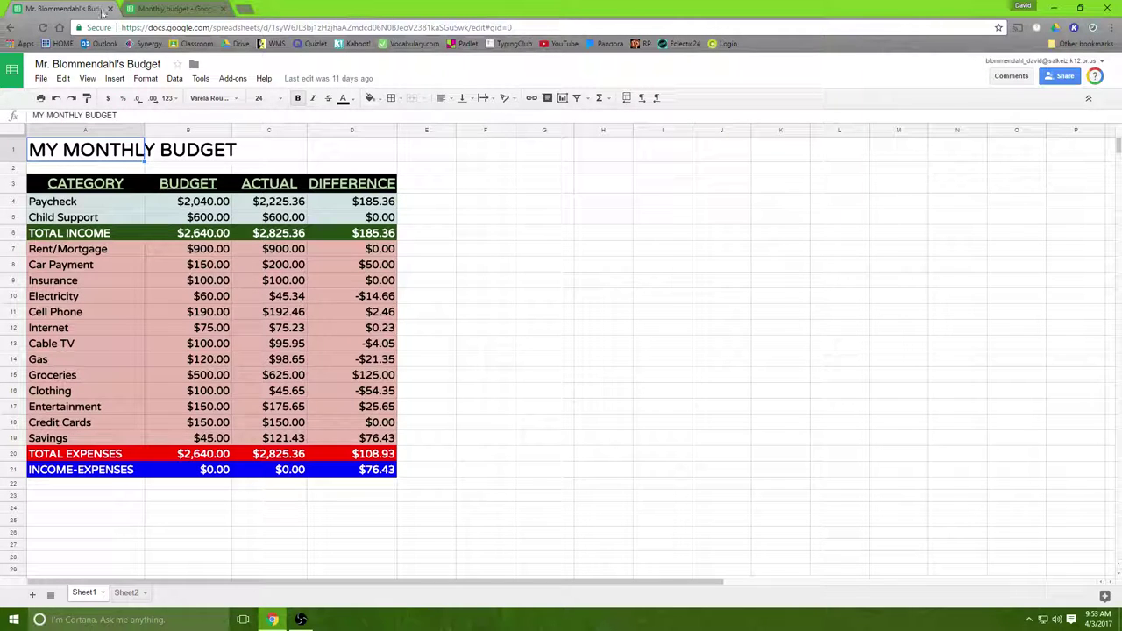
left_click(184, 10)
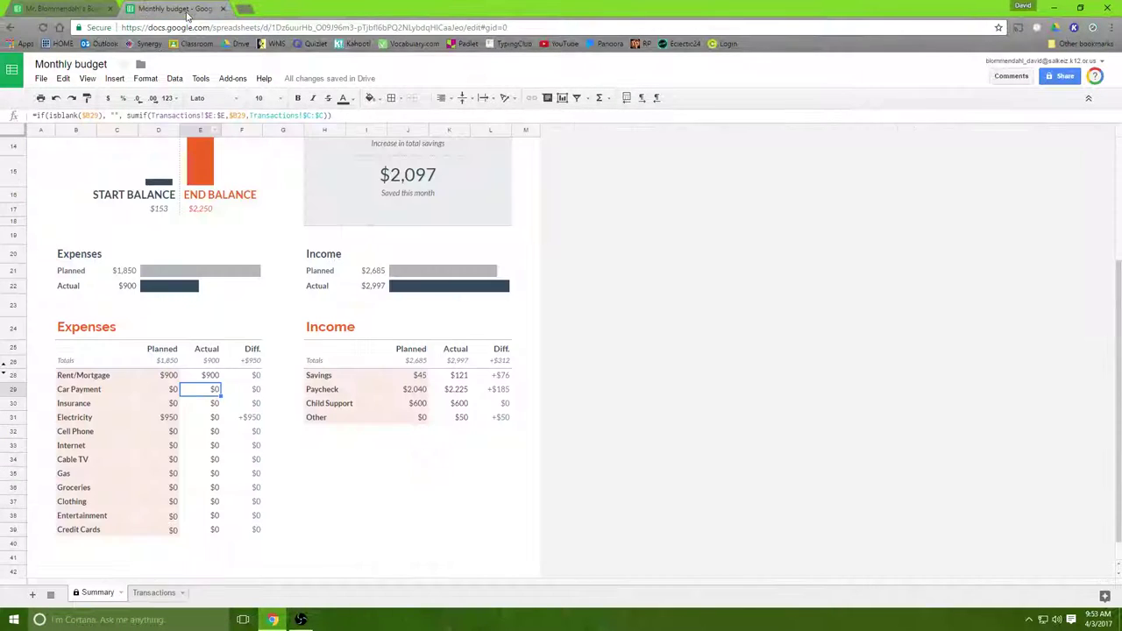
left_click(165, 393)
type("150")
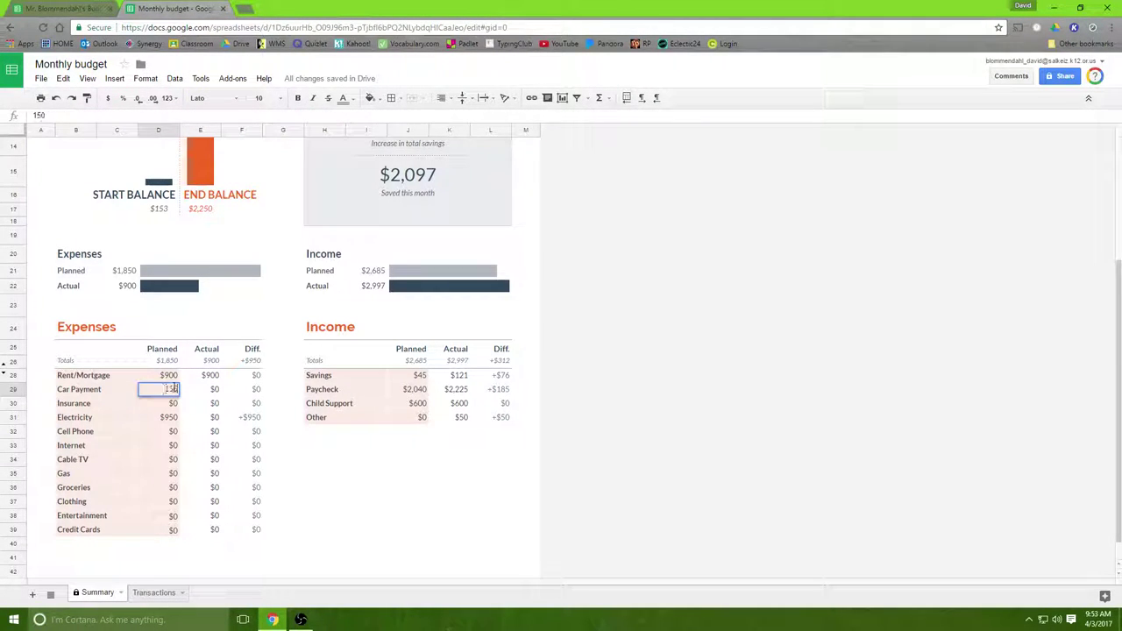
left_click(214, 392)
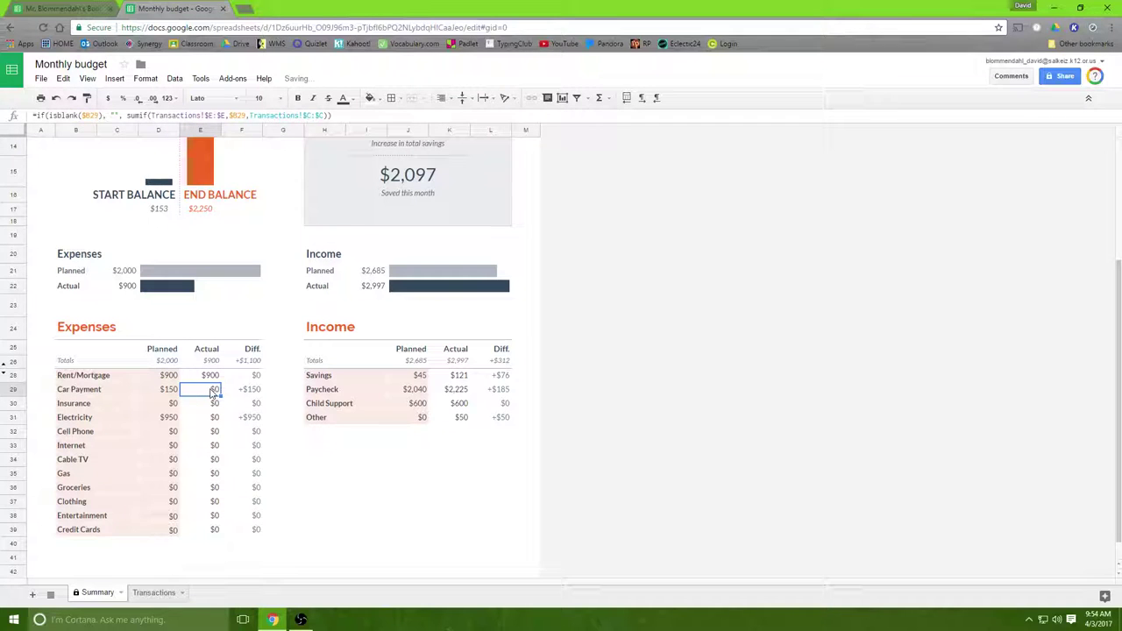
type("200")
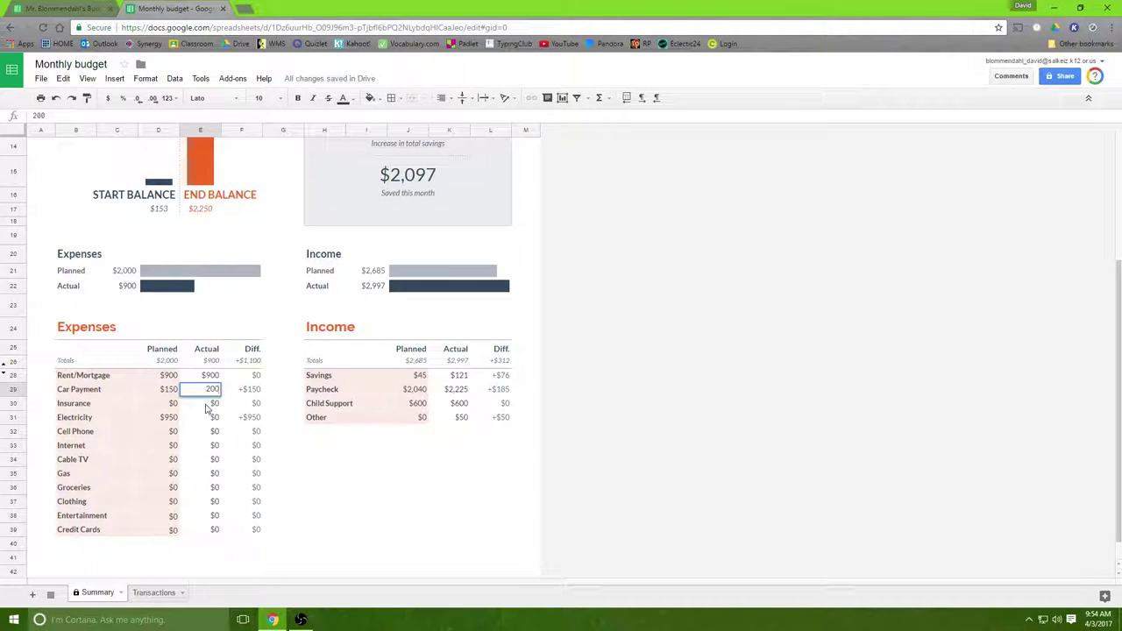
left_click(210, 405)
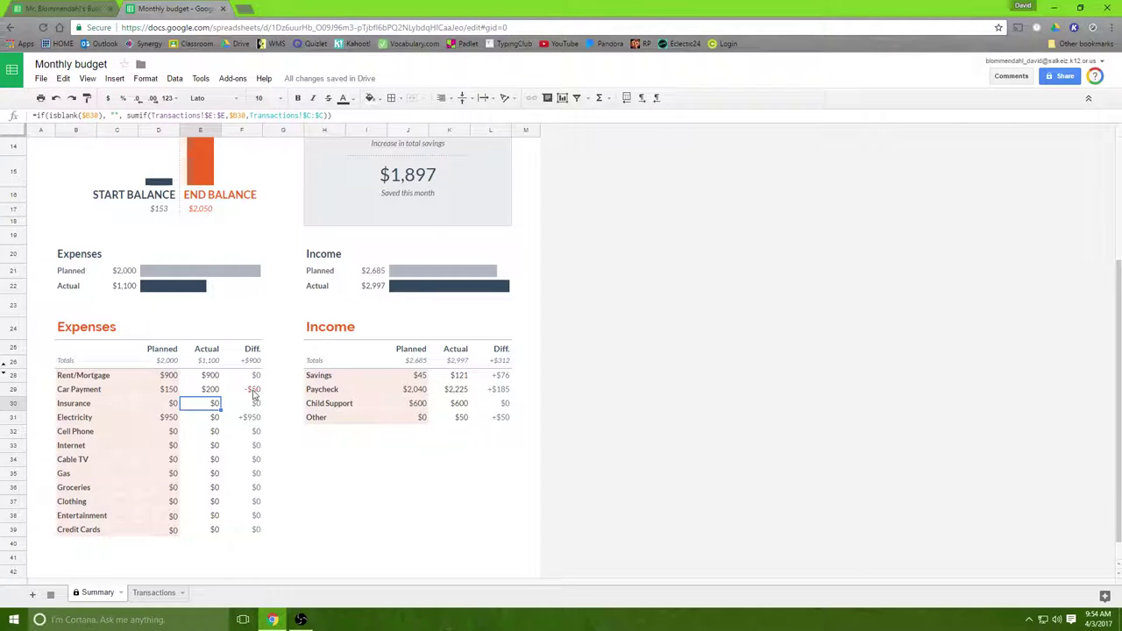
Look up the insurance amounts in the existing budget and set Insurance to 100 planned and 100 actual
left_click(79, 11)
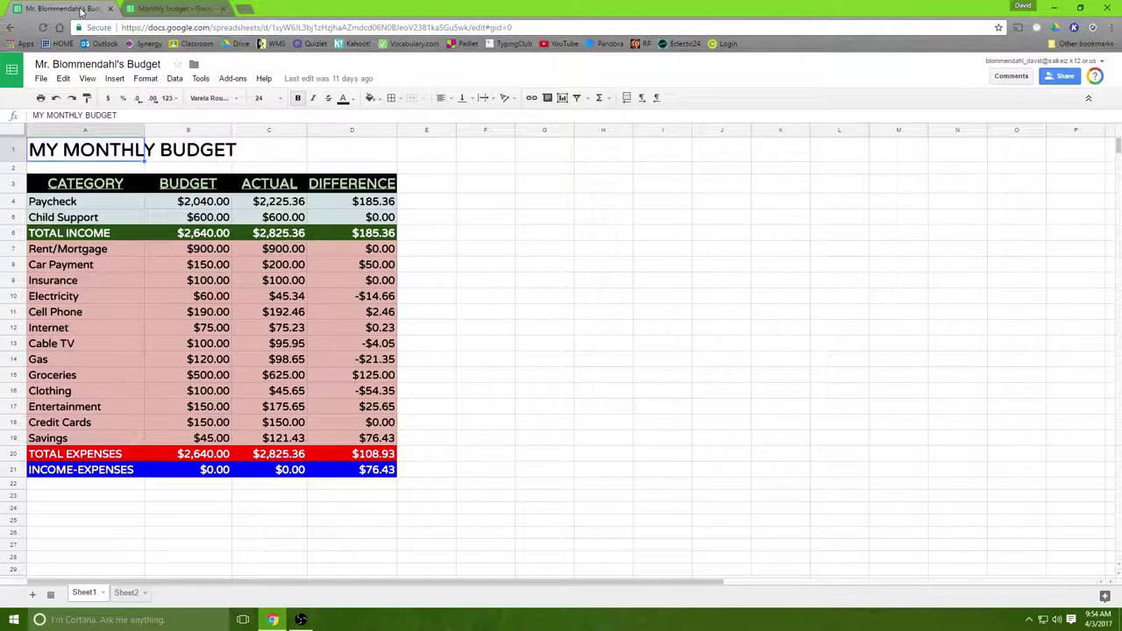
left_click(174, 11)
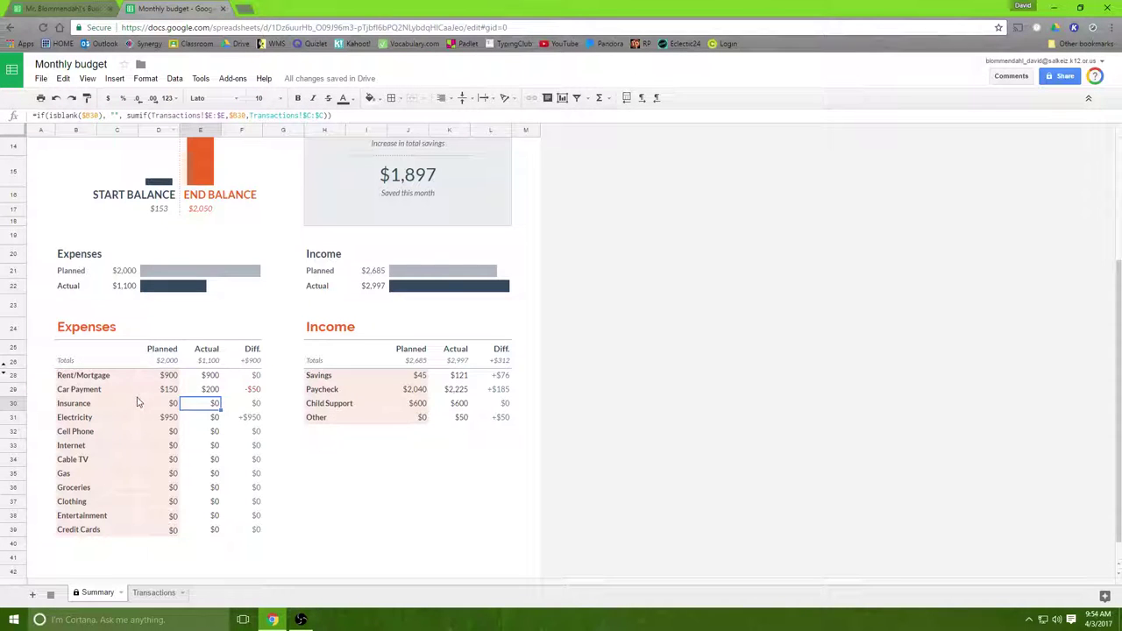
left_click(140, 403)
type("100")
left_click(204, 403)
type("100")
left_click(213, 422)
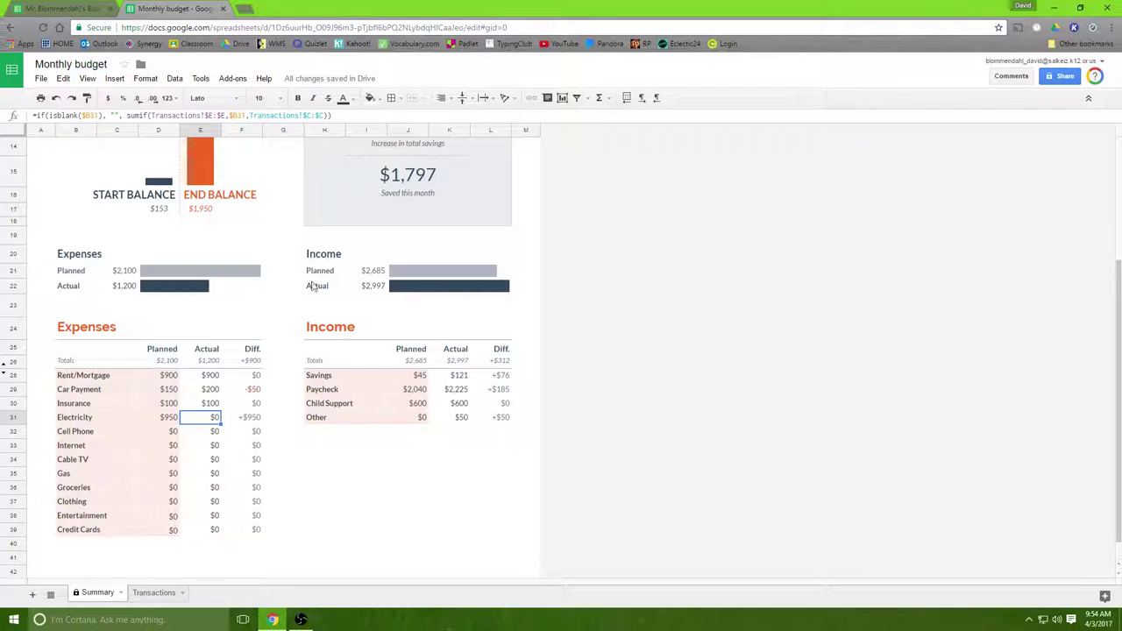
Look up electricity in the existing budget, set Electricity to 60 planned and 45.34 actual, and suppress the protected-cell warning for 5 minutes
left_click(57, 10)
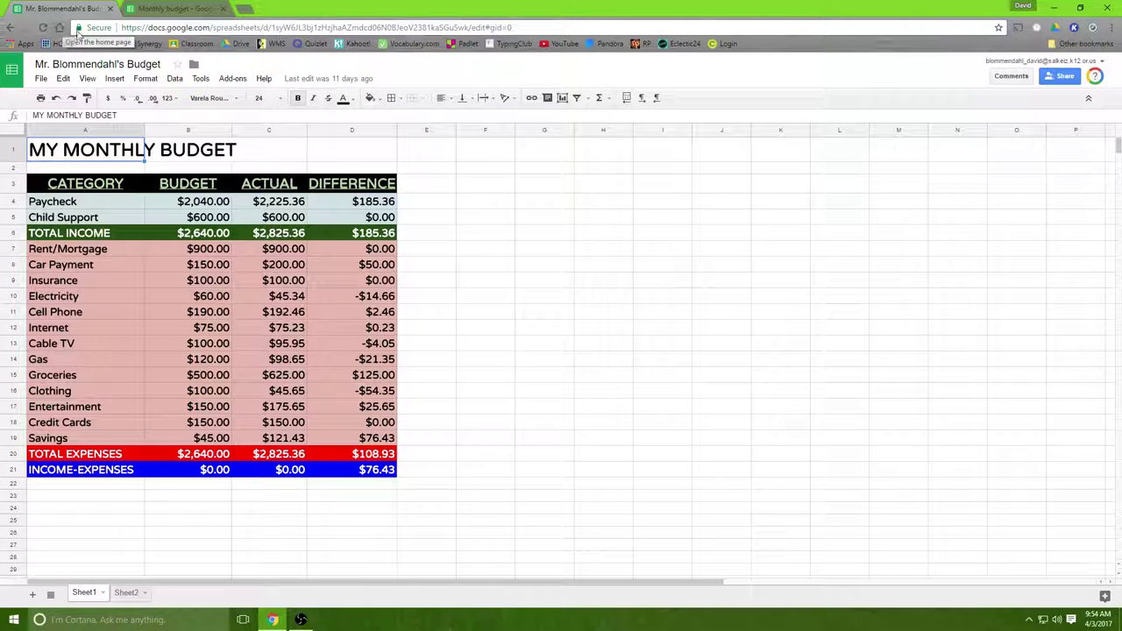
left_click(163, 11)
left_click(159, 419)
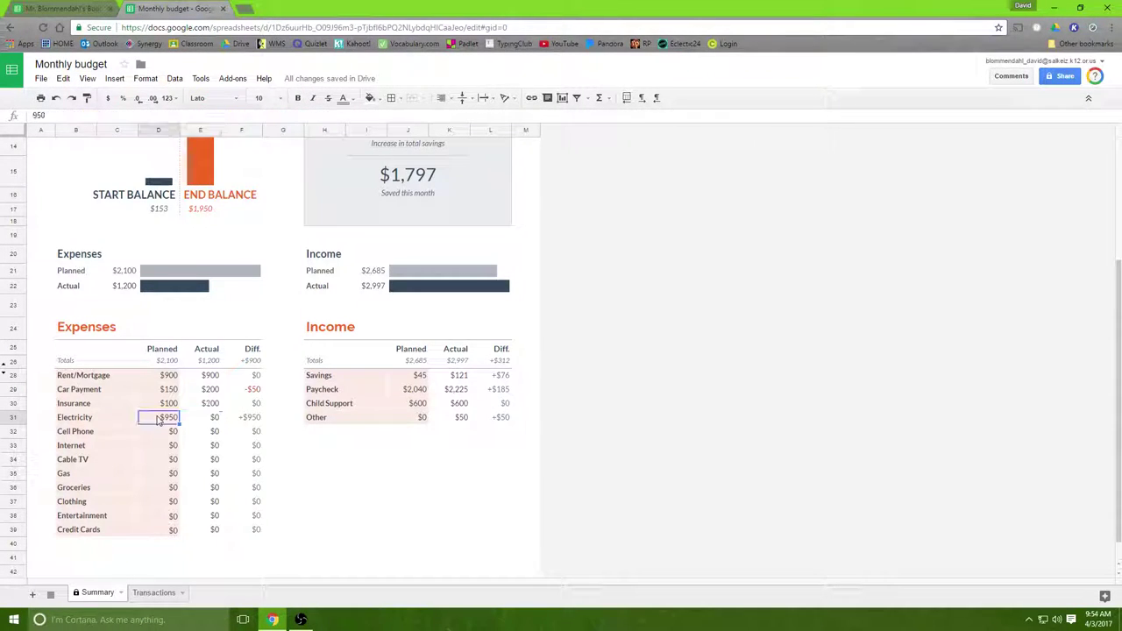
type("60")
left_click(214, 419)
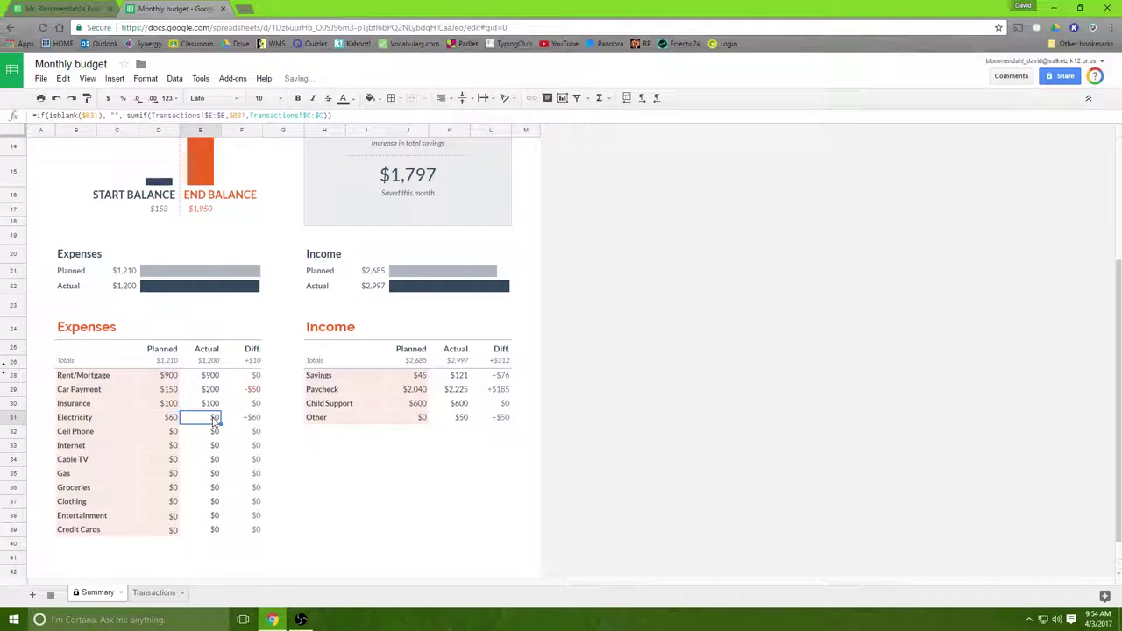
type("45.34")
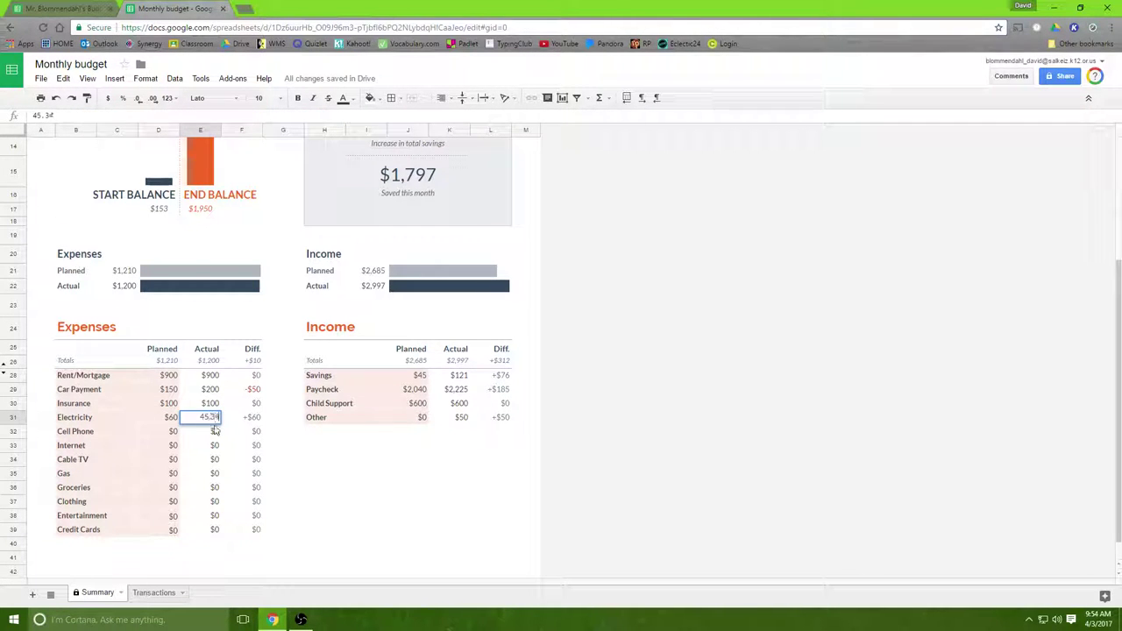
key("Return")
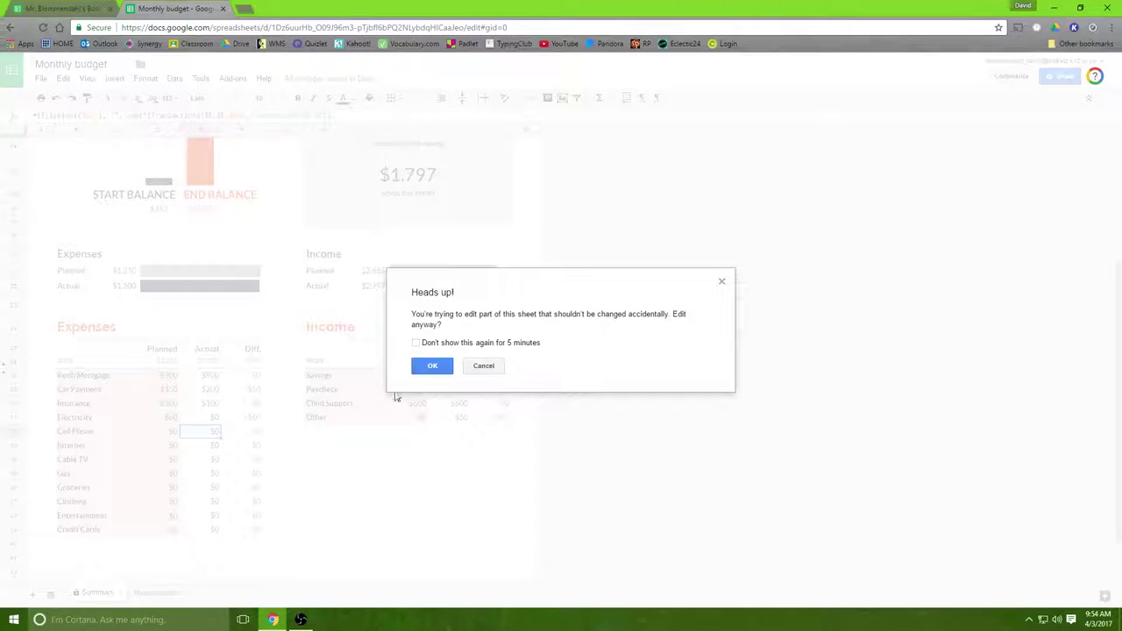
left_click(416, 342)
left_click(432, 365)
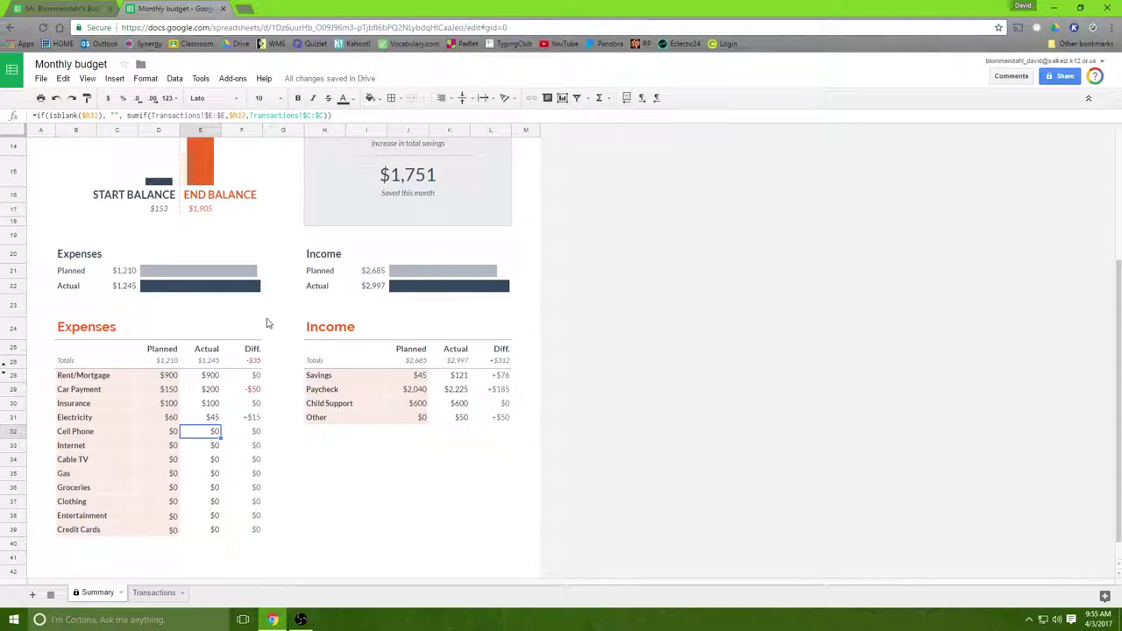
Look up the cell phone amounts in the existing budget and set Cell Phone to 190 planned and 192.46 actual
left_click(61, 8)
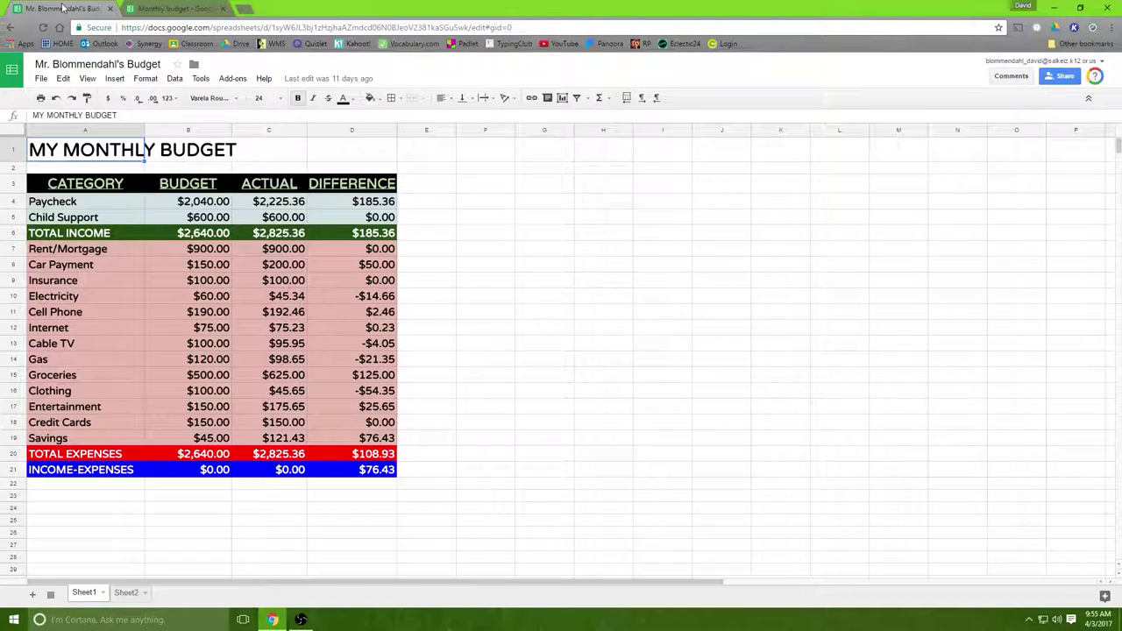
left_click(177, 10)
left_click(171, 433)
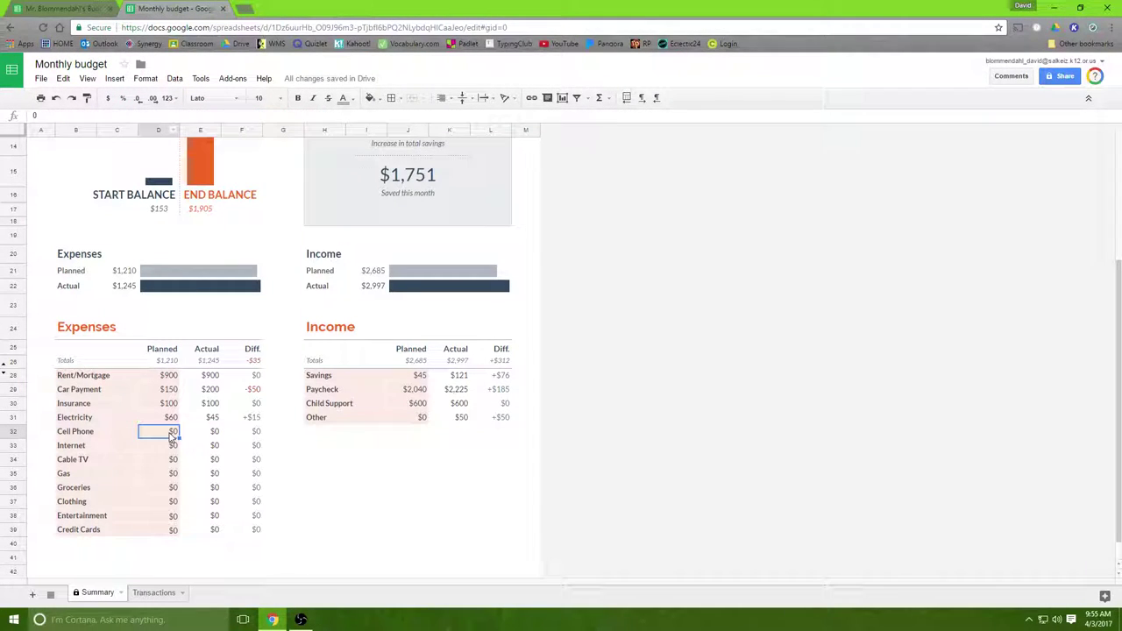
type("190")
left_click(195, 438)
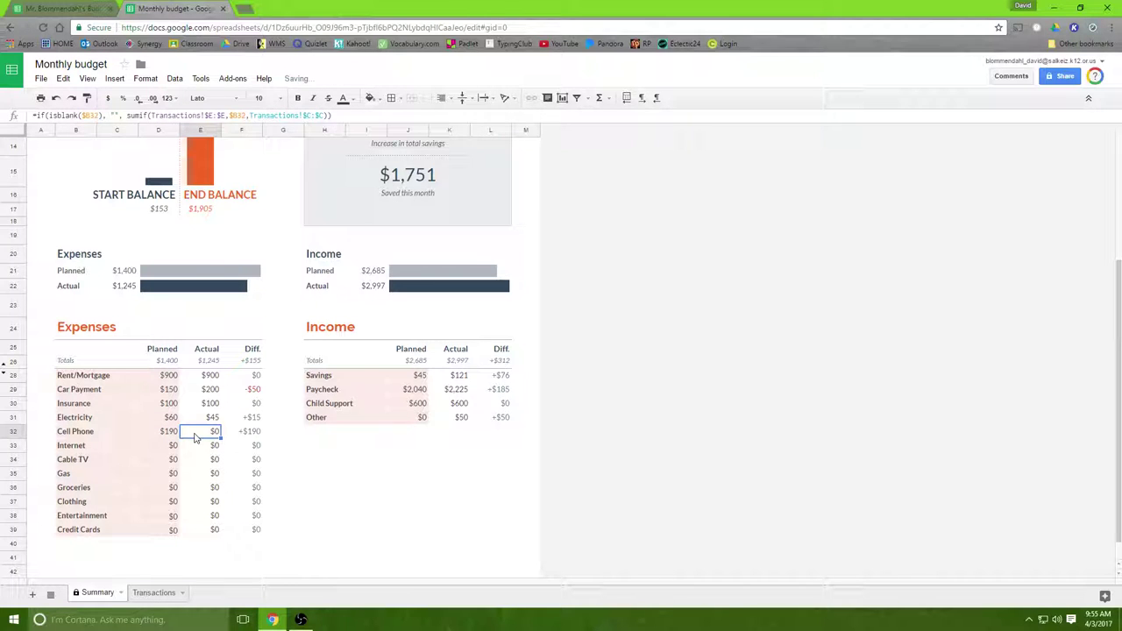
type("192.46")
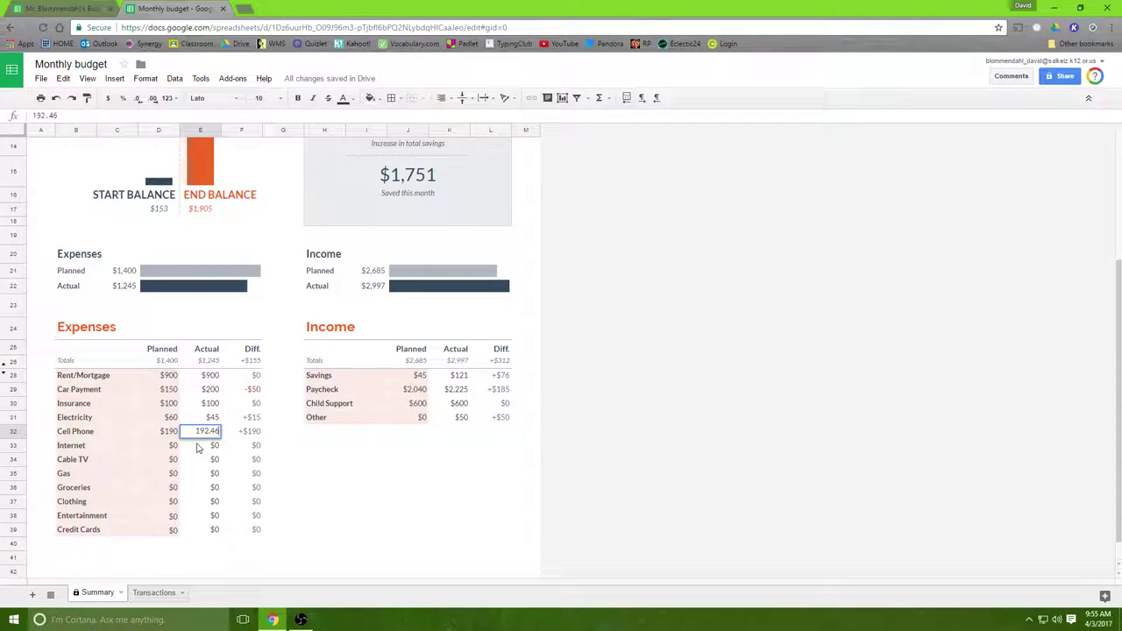
left_click(206, 445)
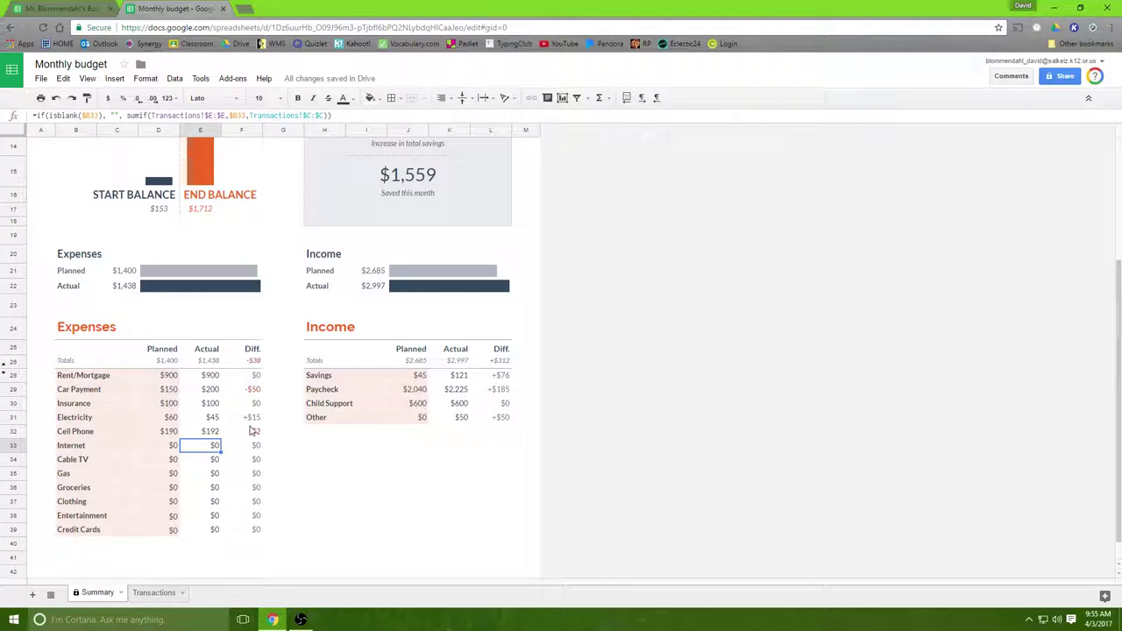
Look up the internet amounts in the existing budget and set Internet to 75 planned and 75.23 actual
left_click(79, 9)
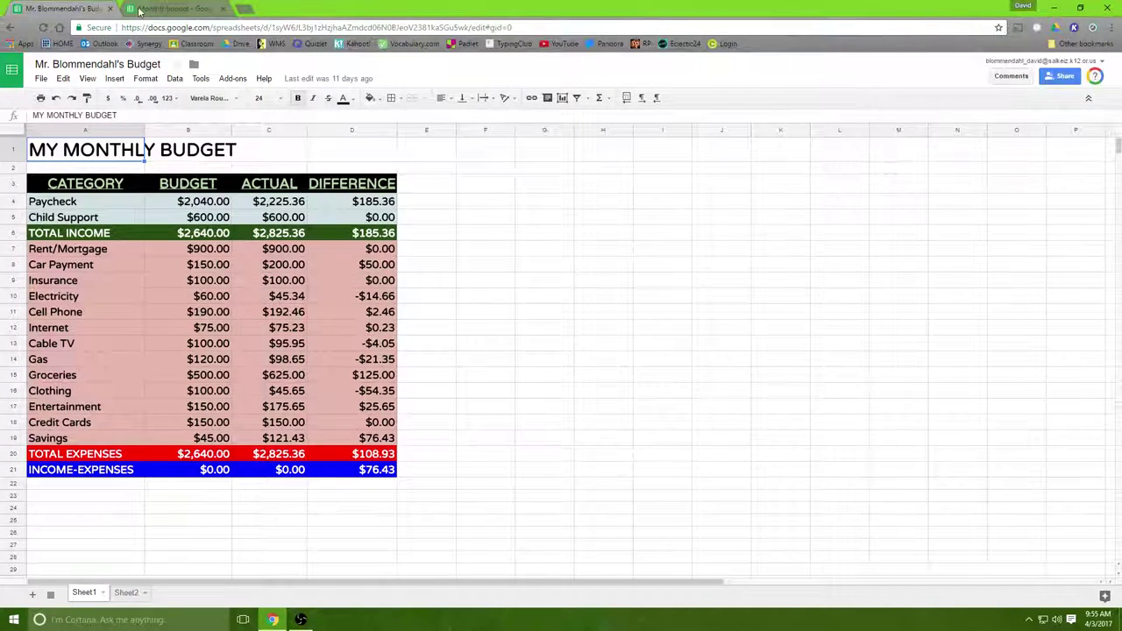
left_click(167, 8)
left_click(167, 447)
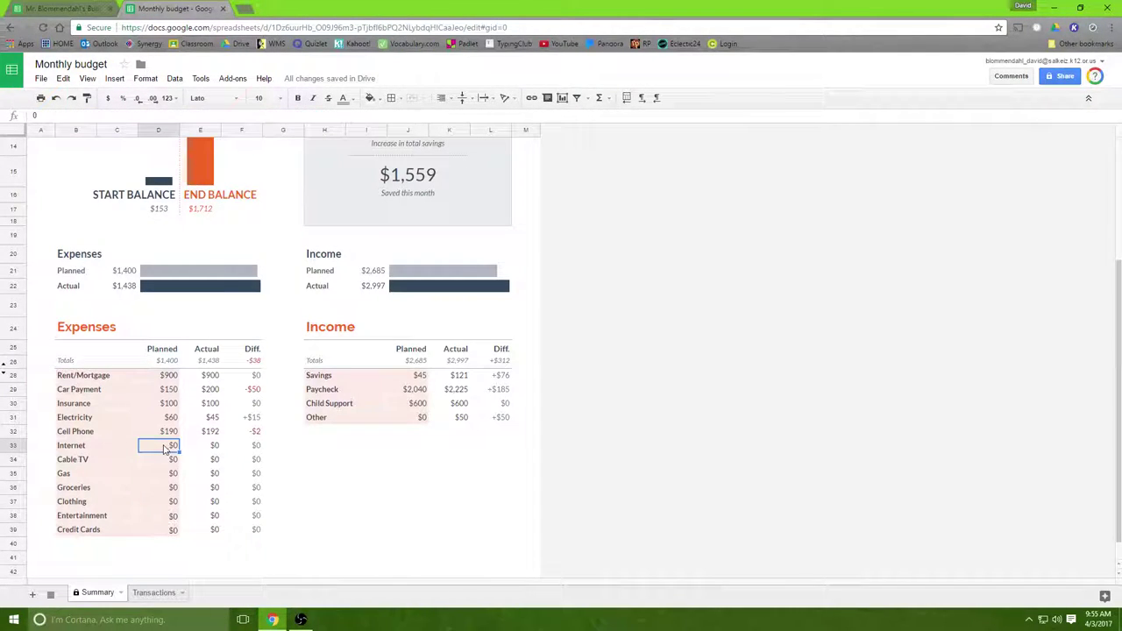
type("75")
left_click(215, 447)
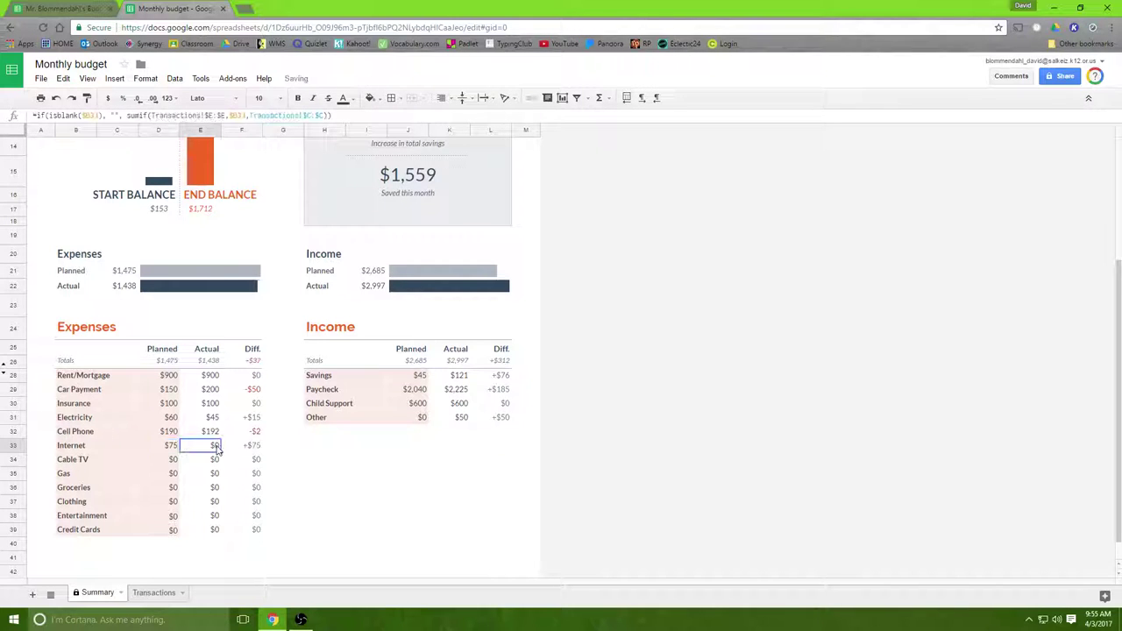
key("BackSpace")
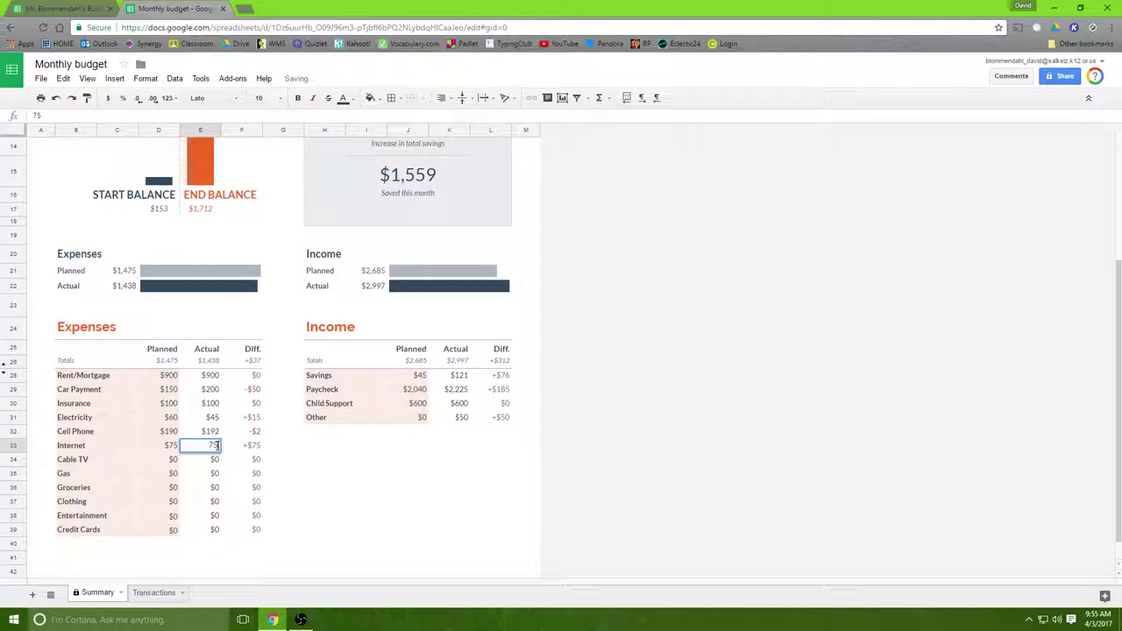
key("Return")
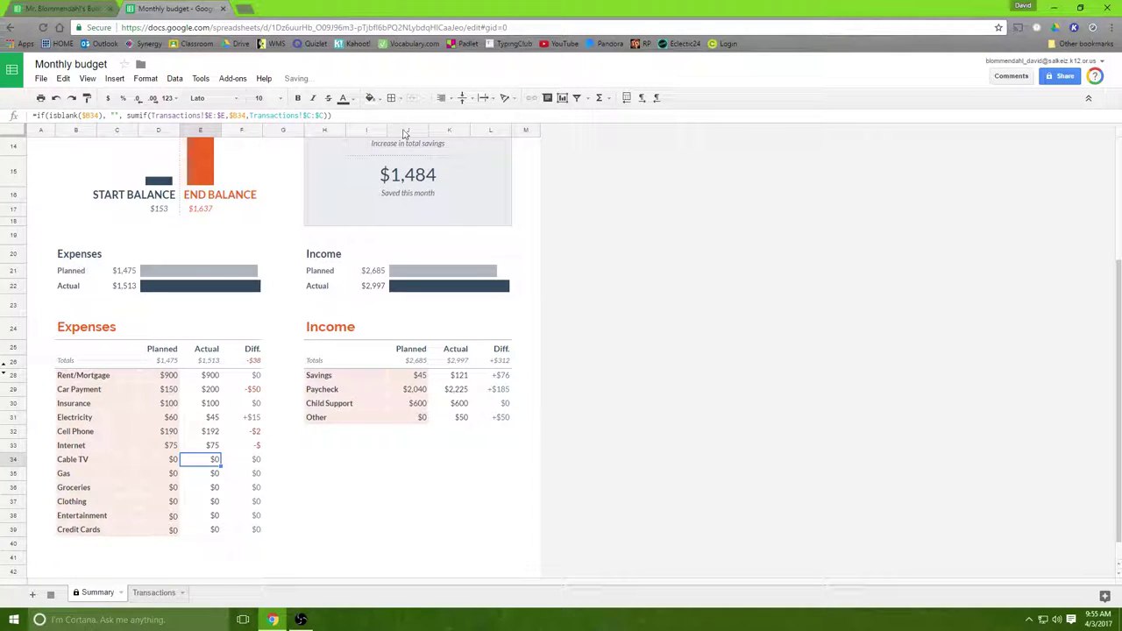
Look up the cable amounts in the existing budget and set Cable TV to 100 planned and 95.95 actual
left_click(66, 8)
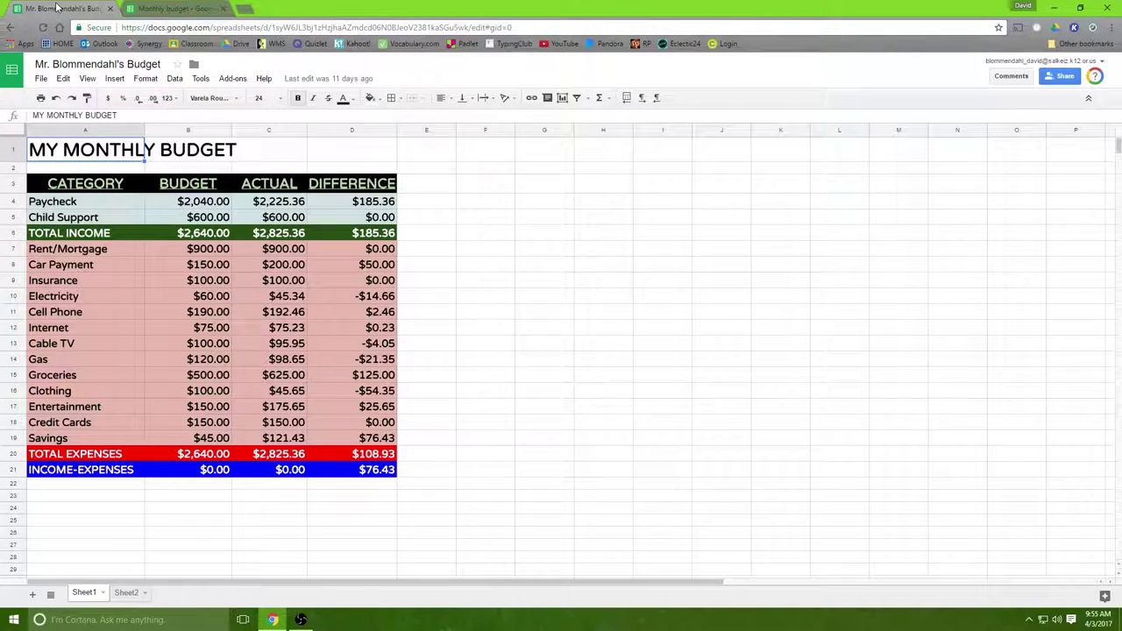
left_click(168, 9)
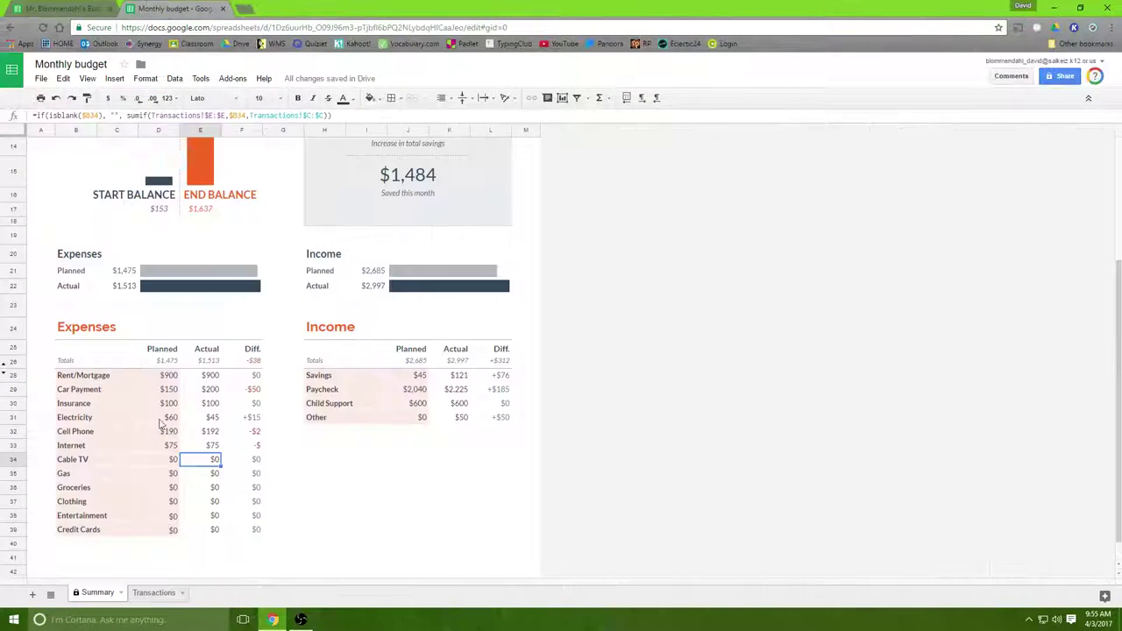
left_click(155, 464)
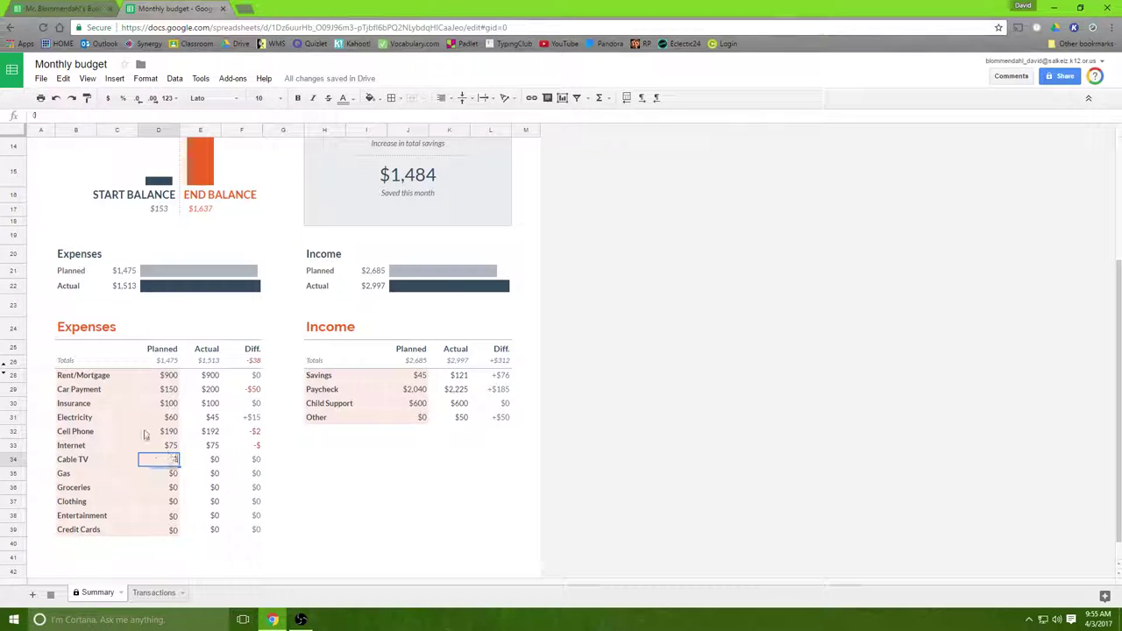
type("100")
left_click(214, 459)
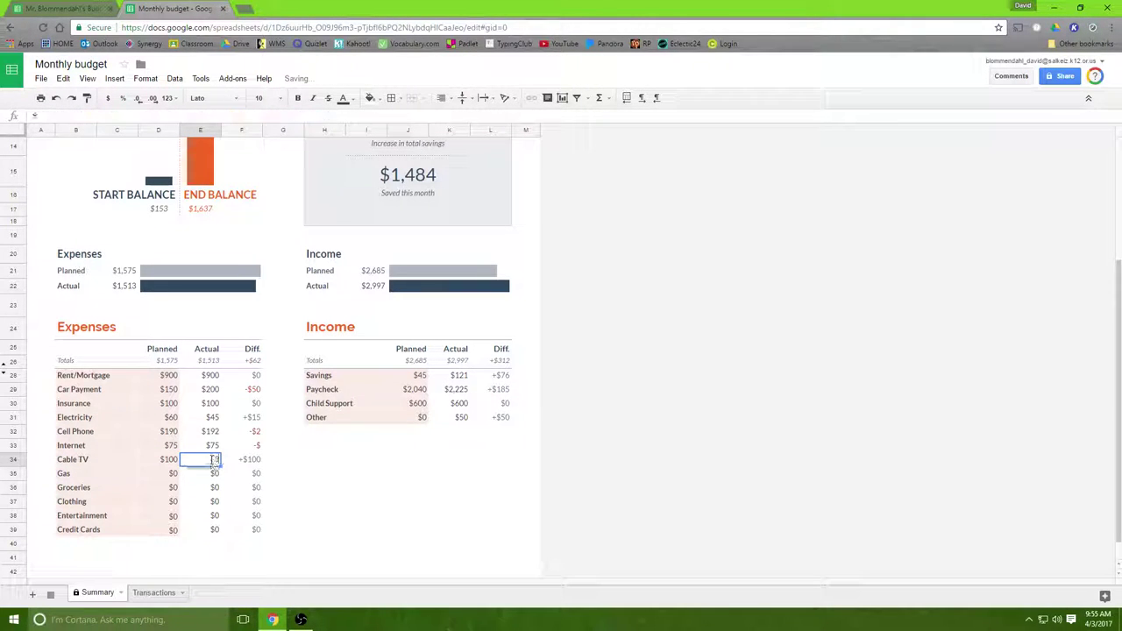
type("95.95")
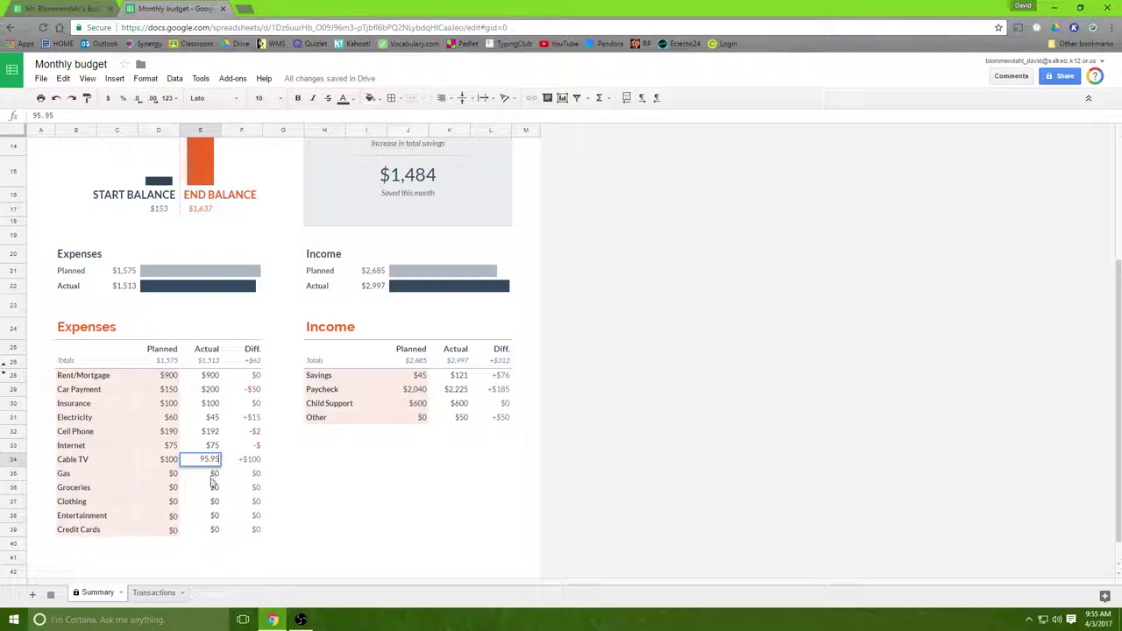
left_click(215, 474)
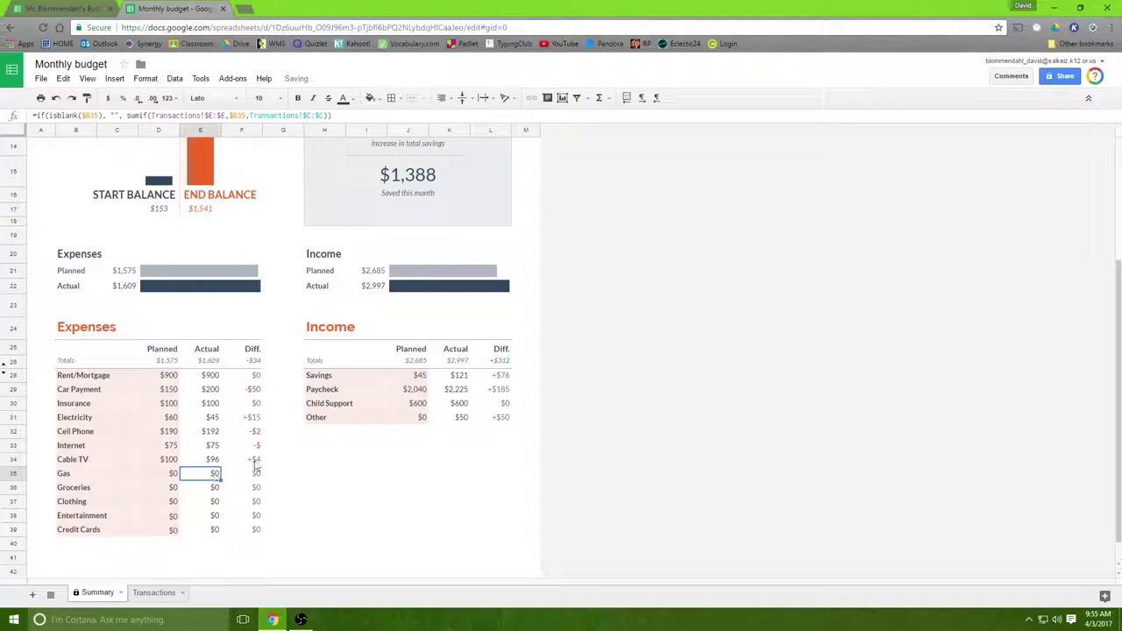
Look up the gas amounts in the existing budget and set Gas to 120 planned and 98.65 actual
left_click(59, 9)
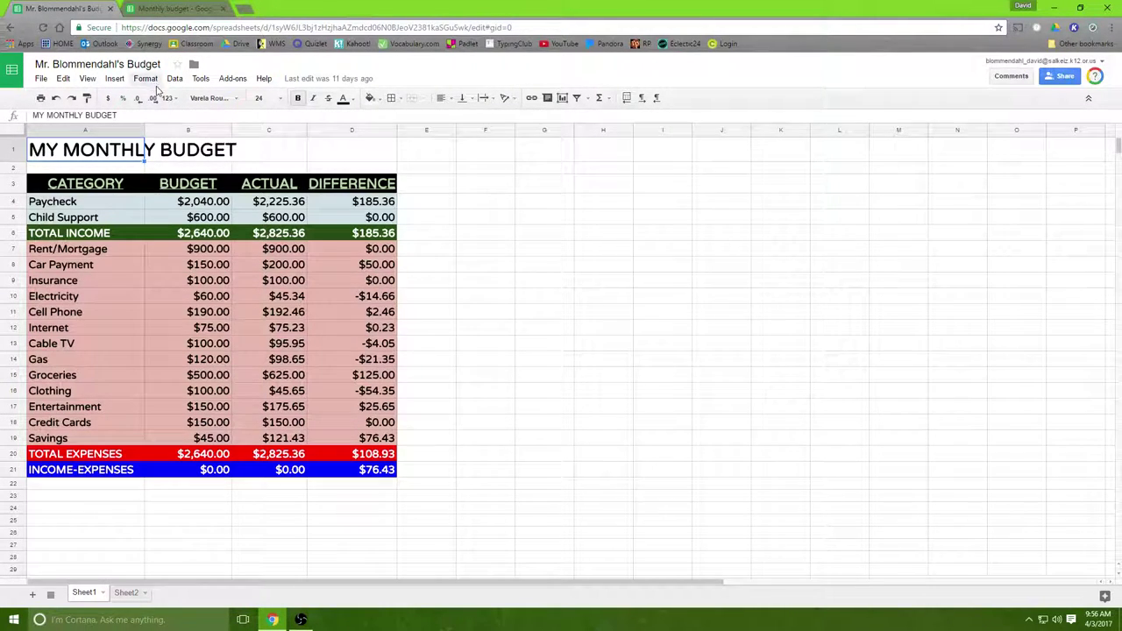
left_click(166, 9)
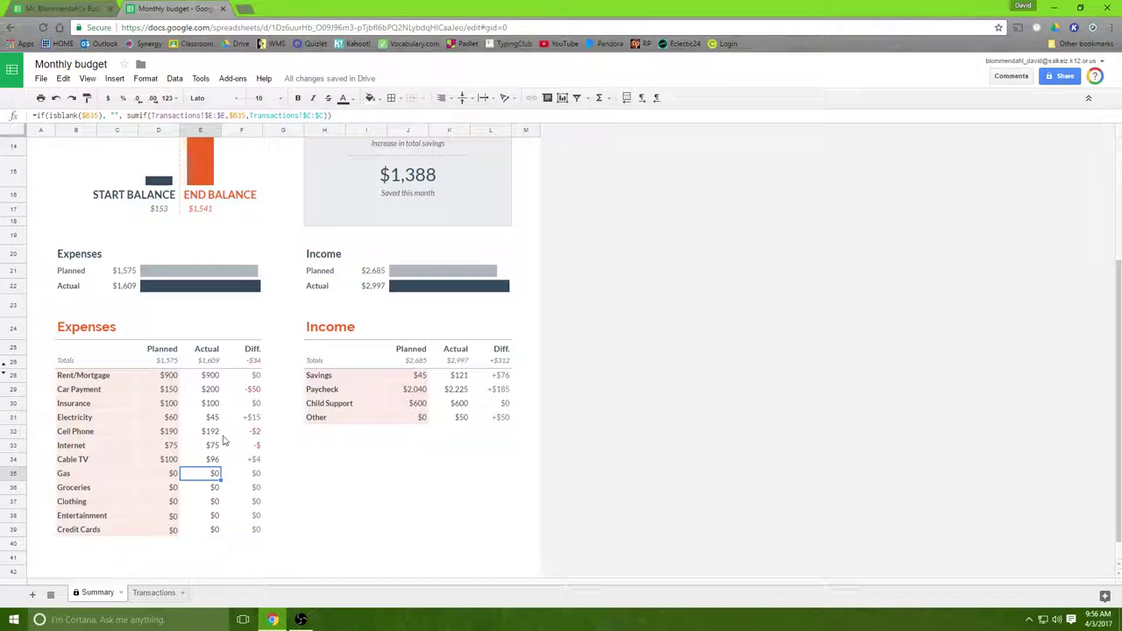
left_click(160, 477)
type("120")
key("Tab")
type("98.68")
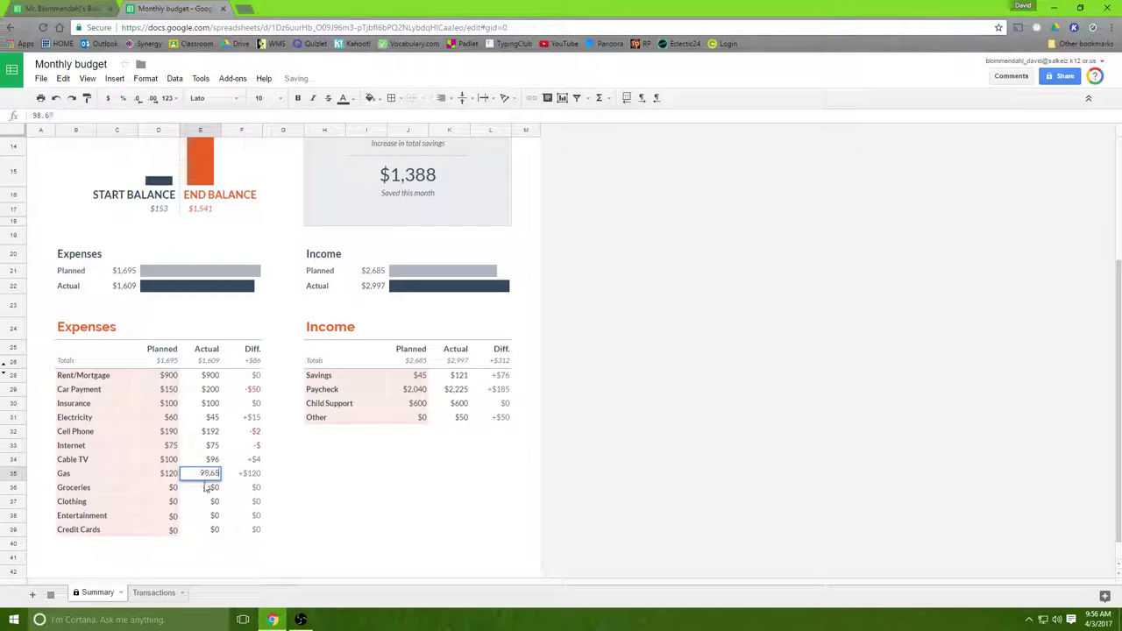
key("Return")
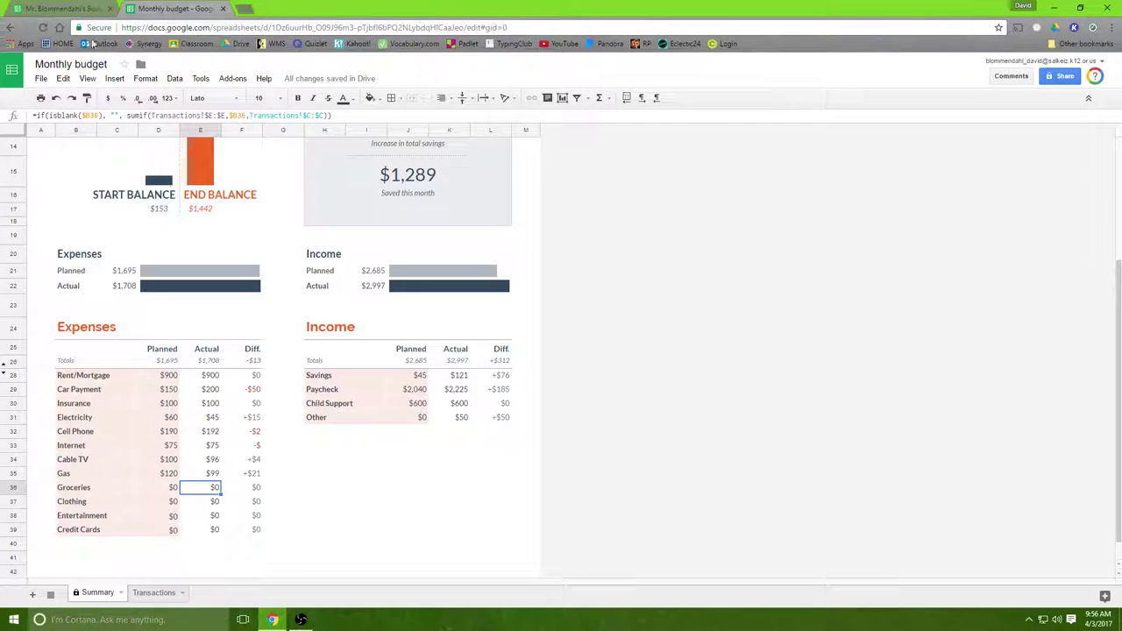
Look up the groceries amounts in the existing budget and set Groceries to 500 planned and 625 actual
scroll(226, 224, "down", 1)
scroll(226, 224, "up", 3)
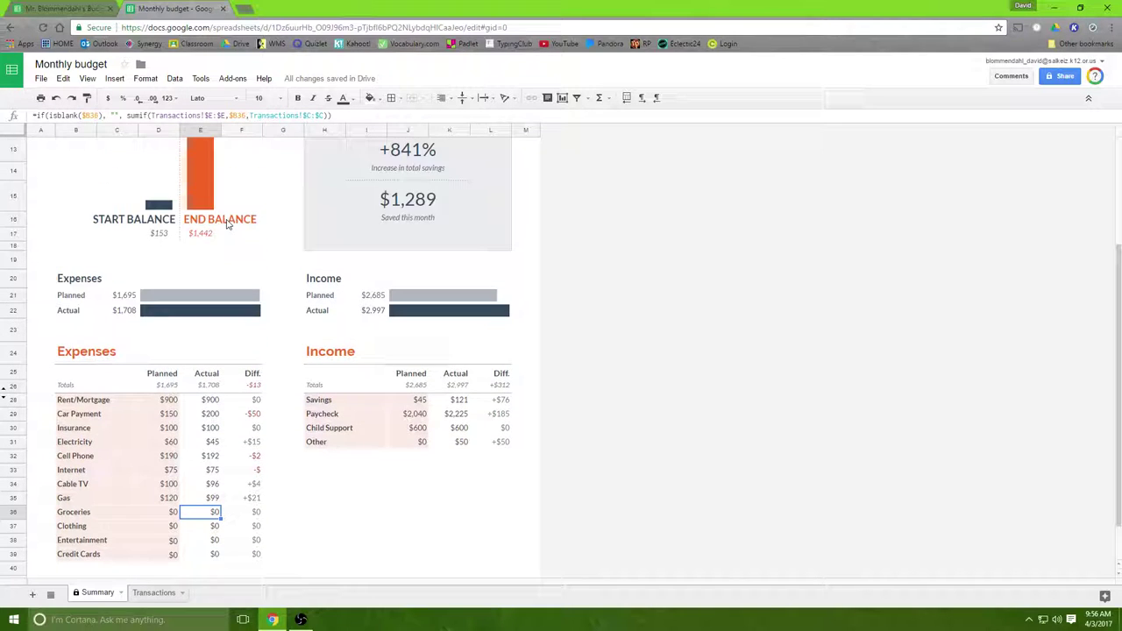
scroll(226, 224, "down", 3)
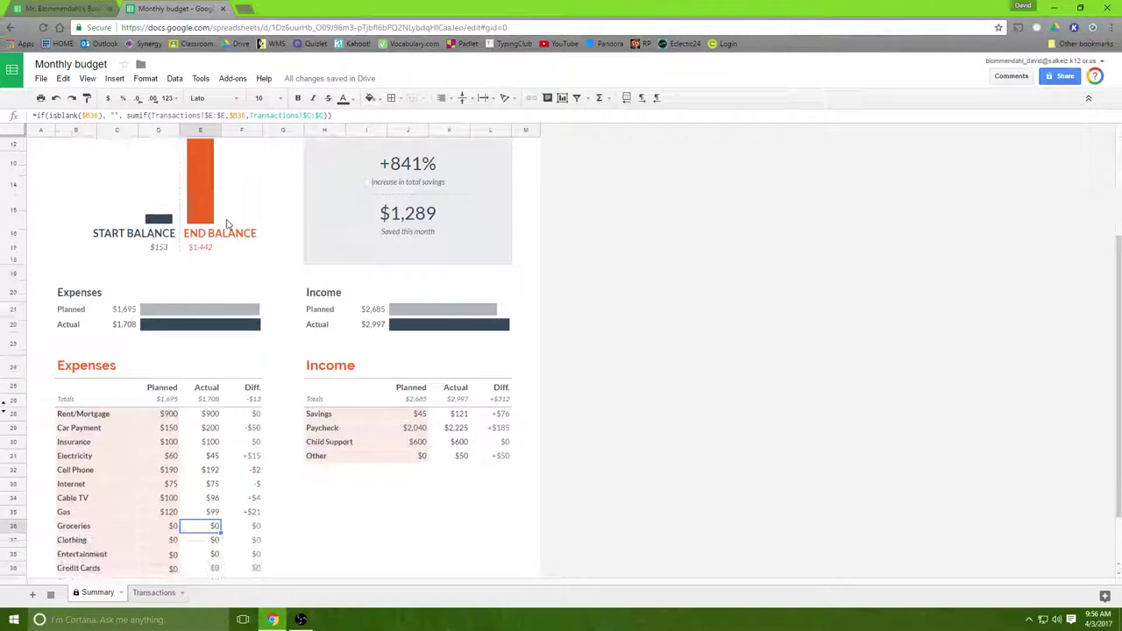
left_click(87, 8)
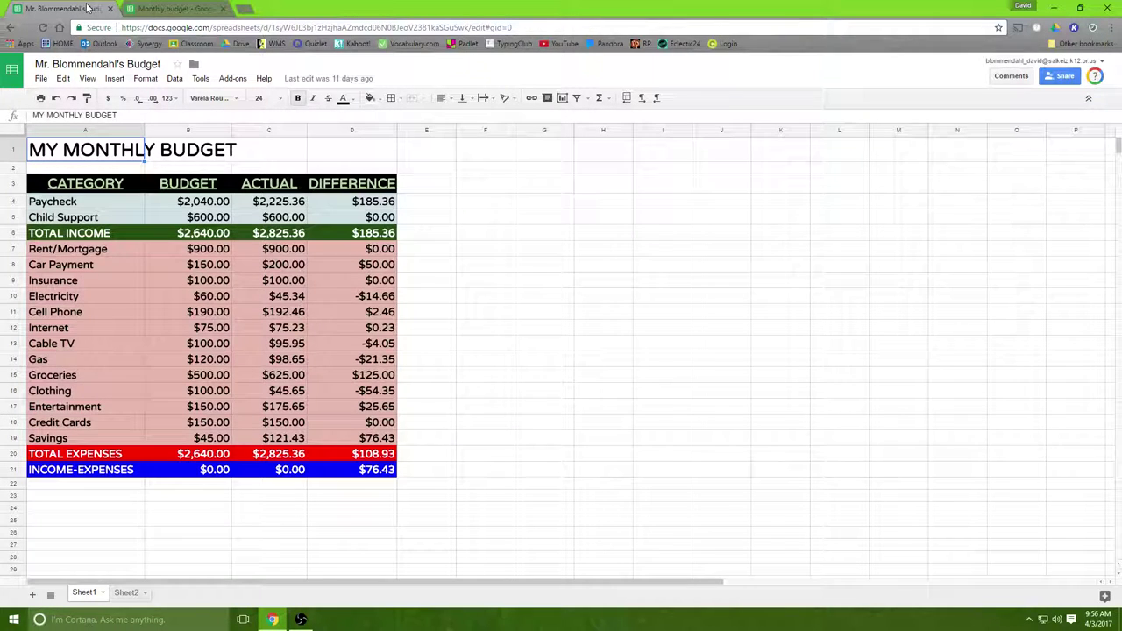
left_click(175, 8)
left_click(166, 479)
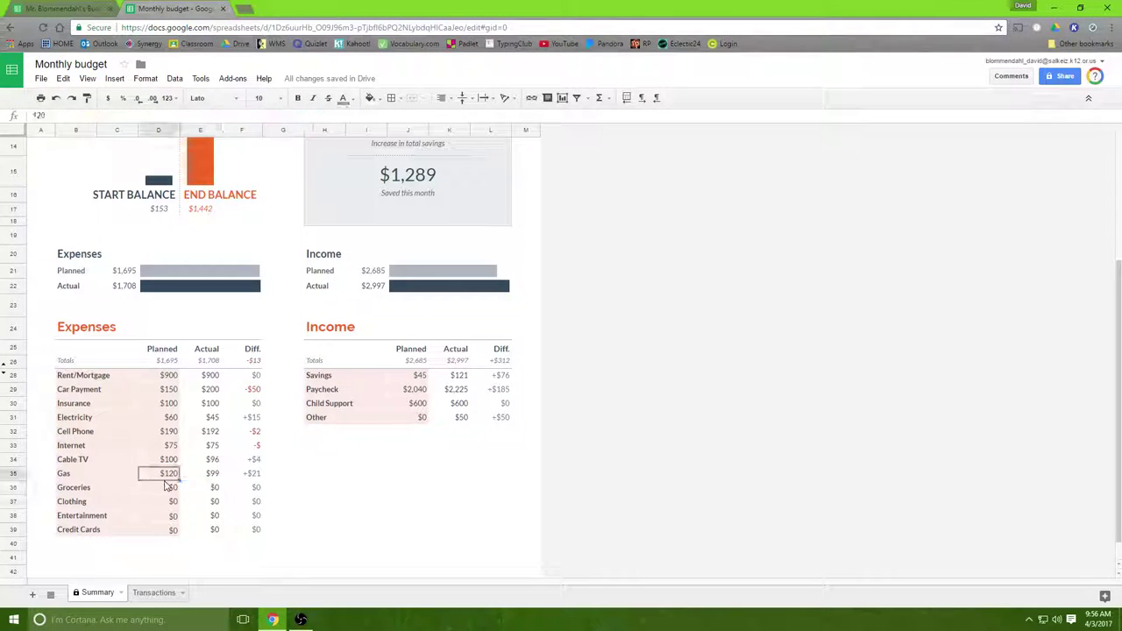
left_click(165, 488)
type("500")
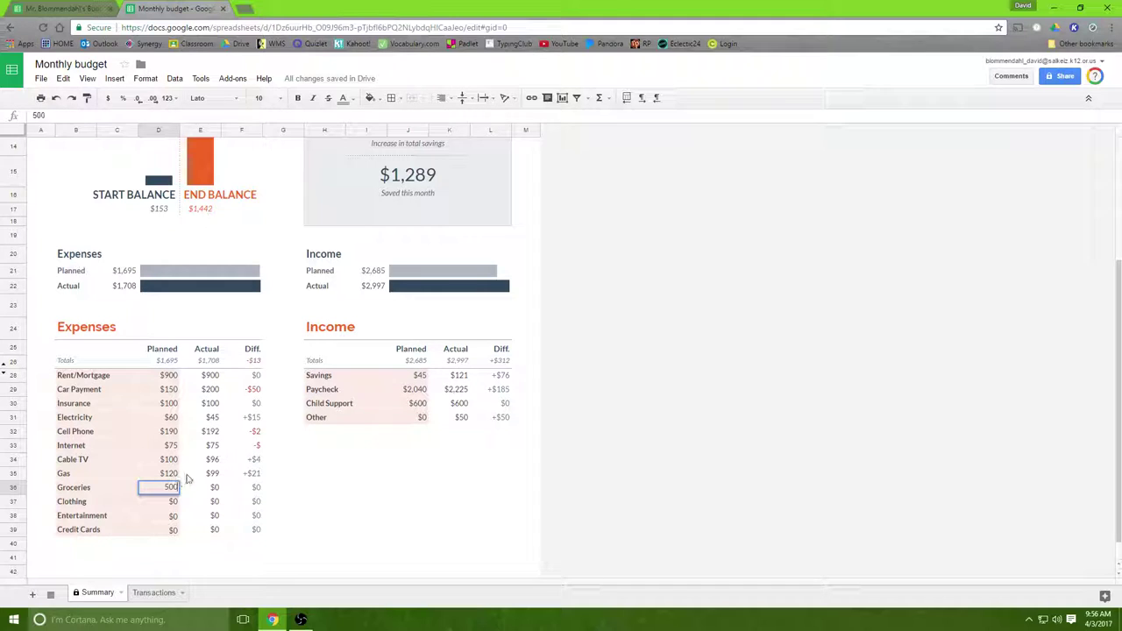
left_click(211, 487)
type("62")
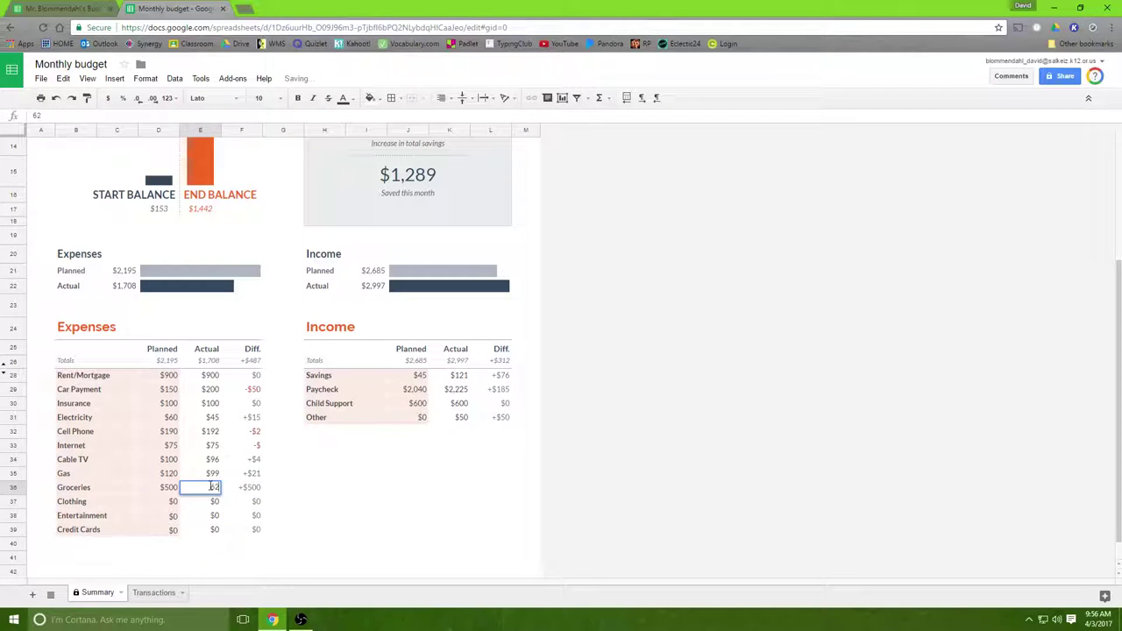
type("5")
key("Return")
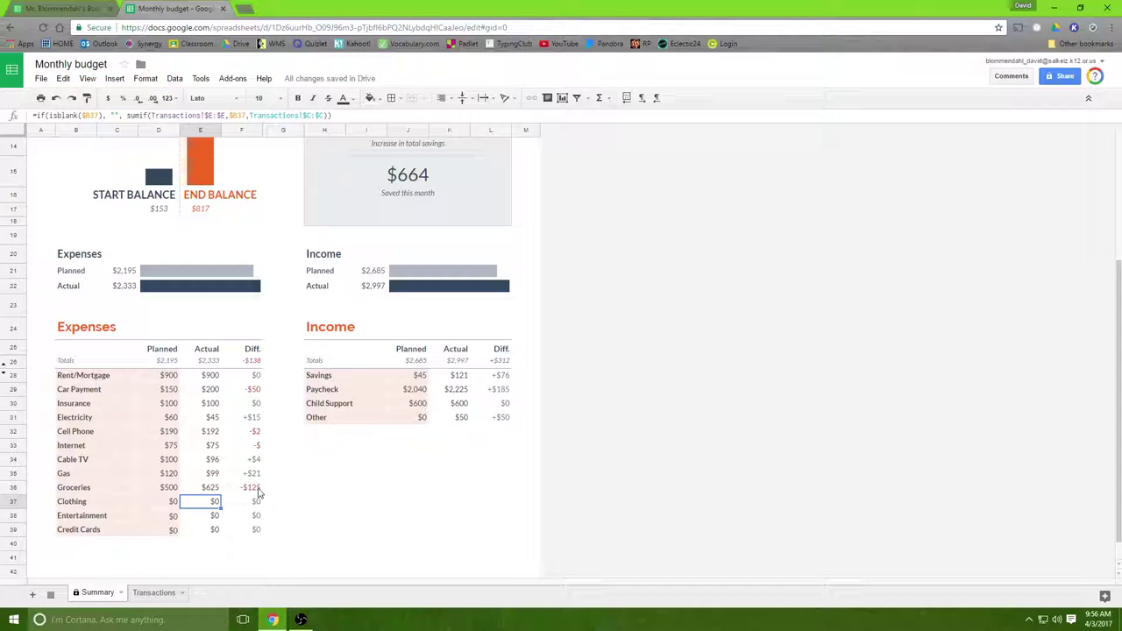
Look up the clothing amounts in the existing budget and set Clothing to 100 planned and 45.656 actual
left_click(70, 10)
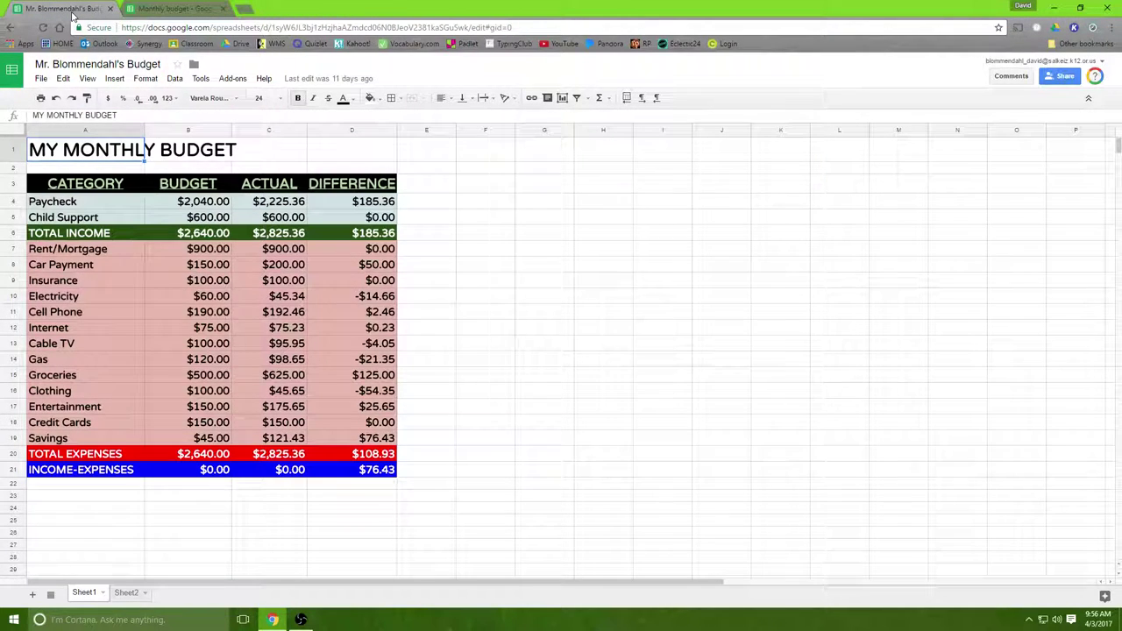
left_click(156, 11)
left_click(143, 501)
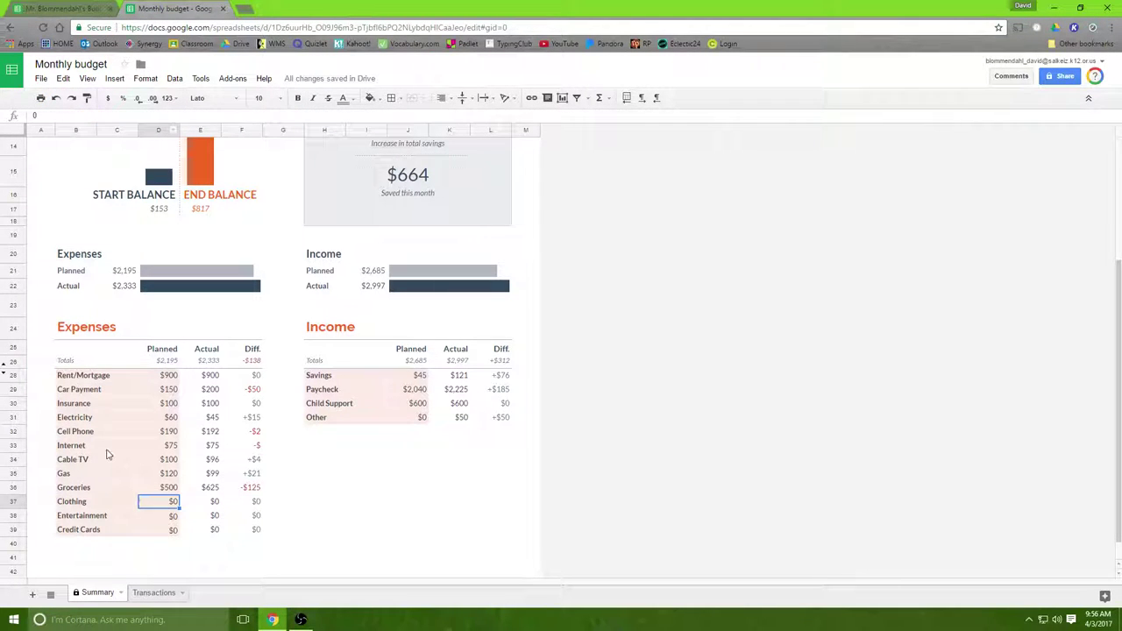
type("100")
left_click(210, 504)
type("45.656")
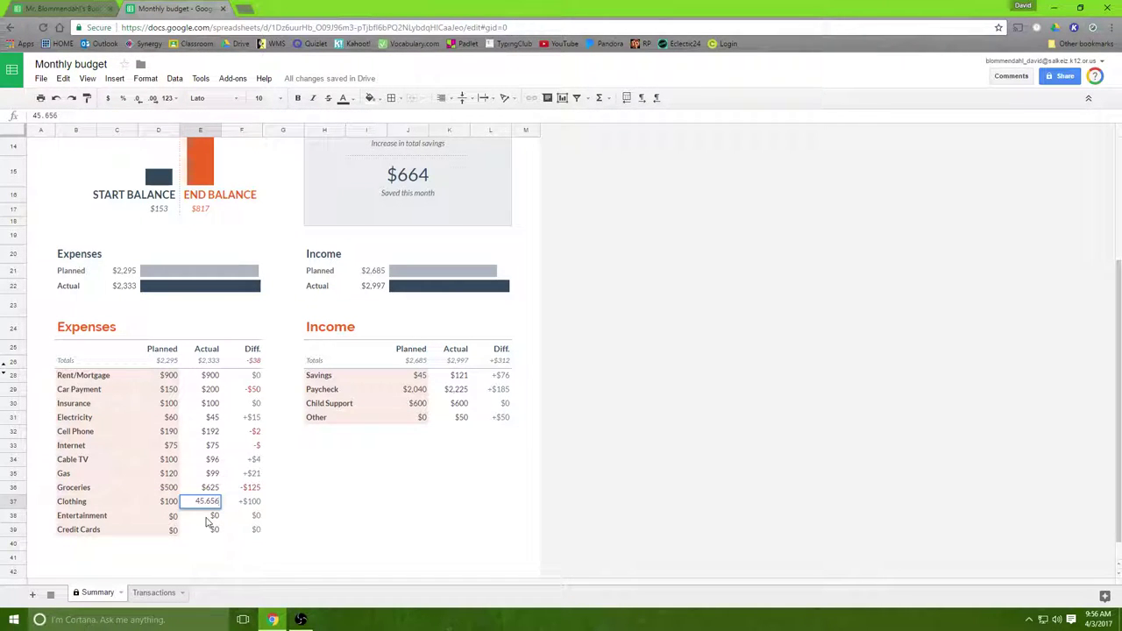
left_click(217, 520)
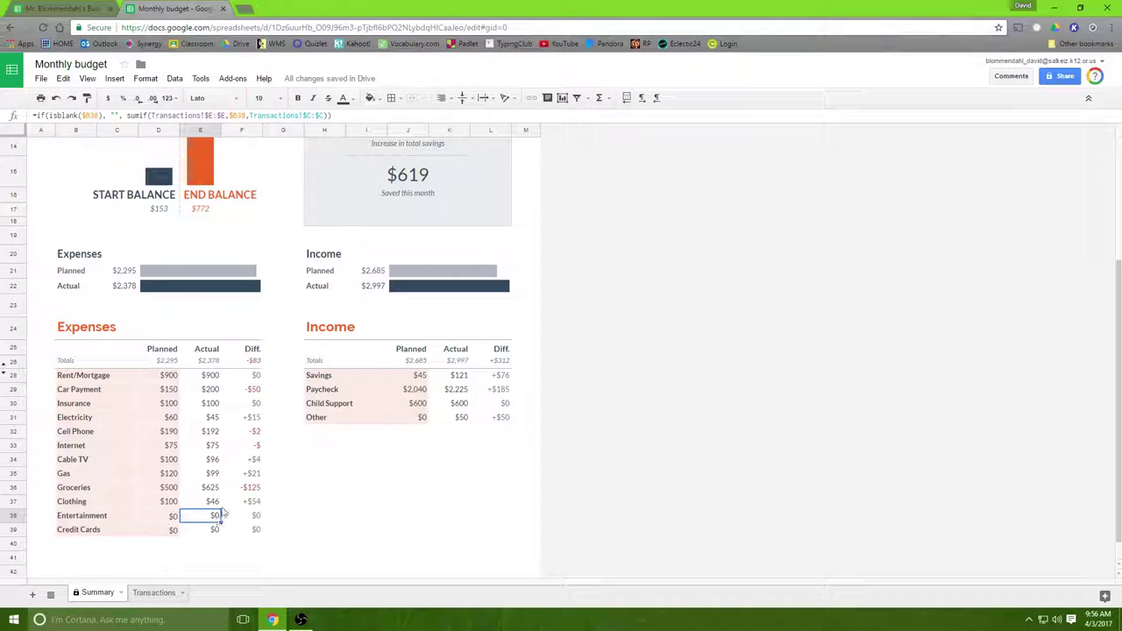
Look up the entertainment amounts in the existing budget and set Entertainment to 150 planned and 175.5 actual
left_click(32, 10)
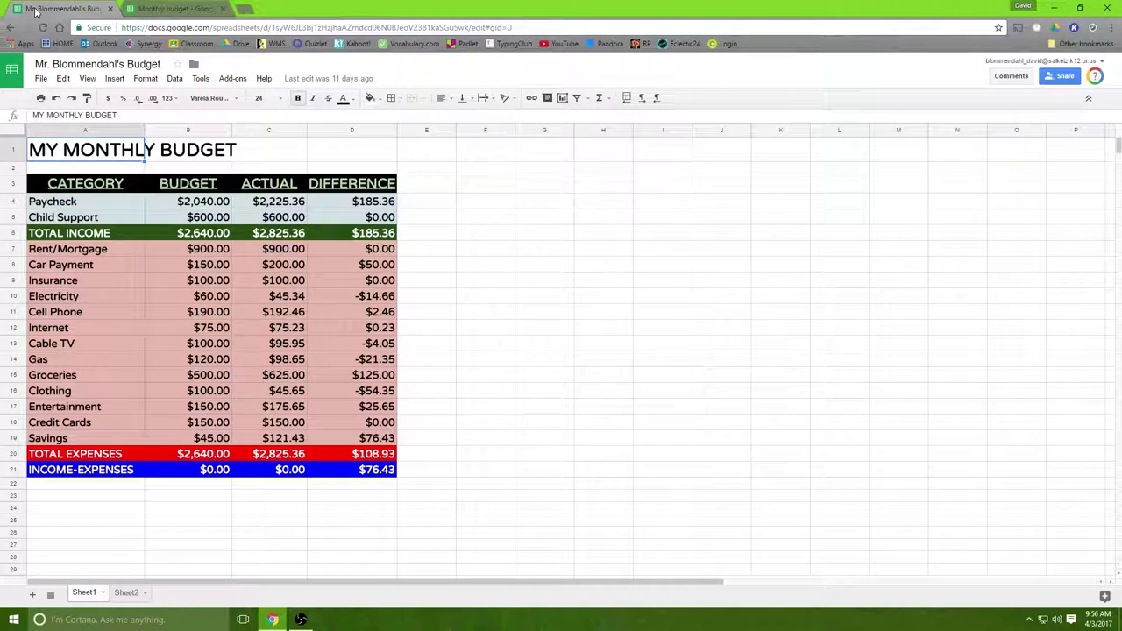
left_click(172, 10)
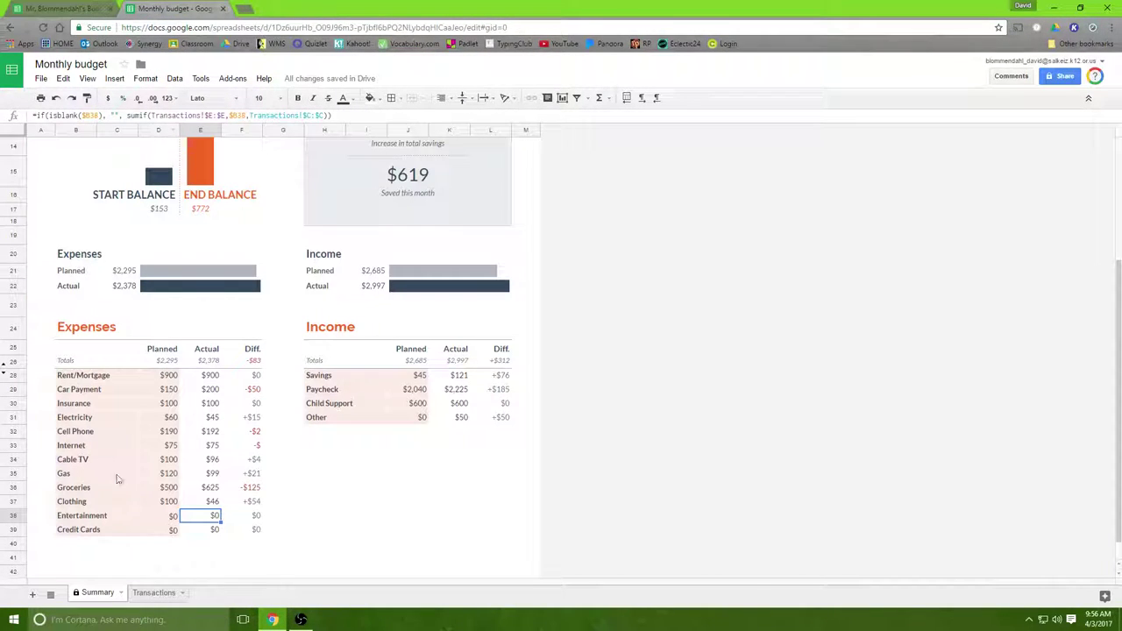
left_click(149, 516)
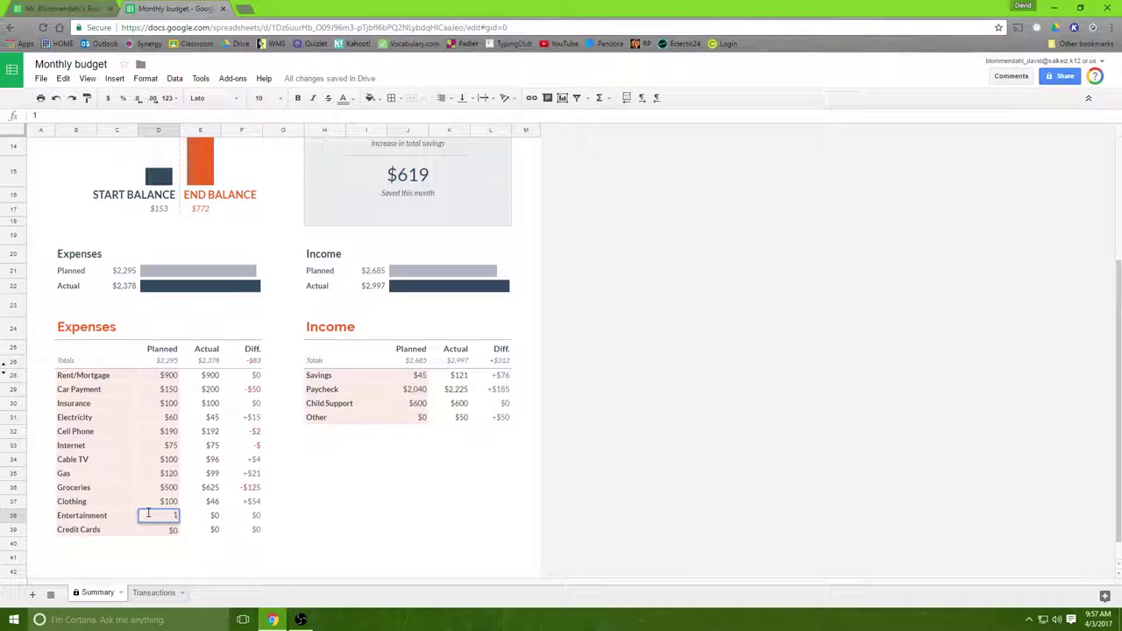
type("150")
left_click(201, 518)
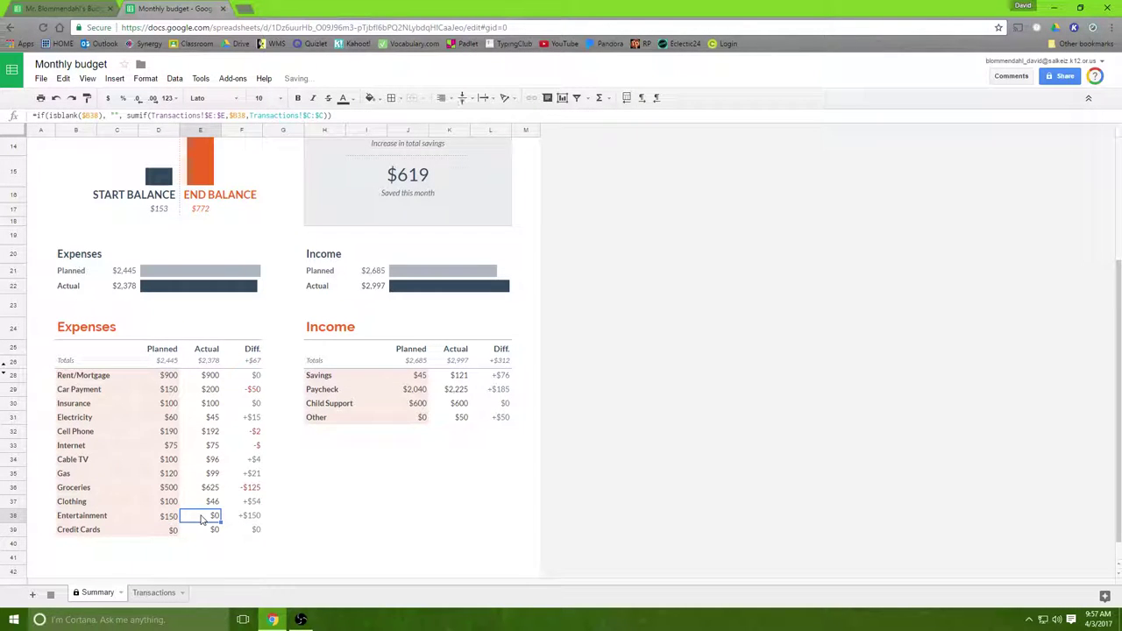
type("175.5")
left_click(209, 531)
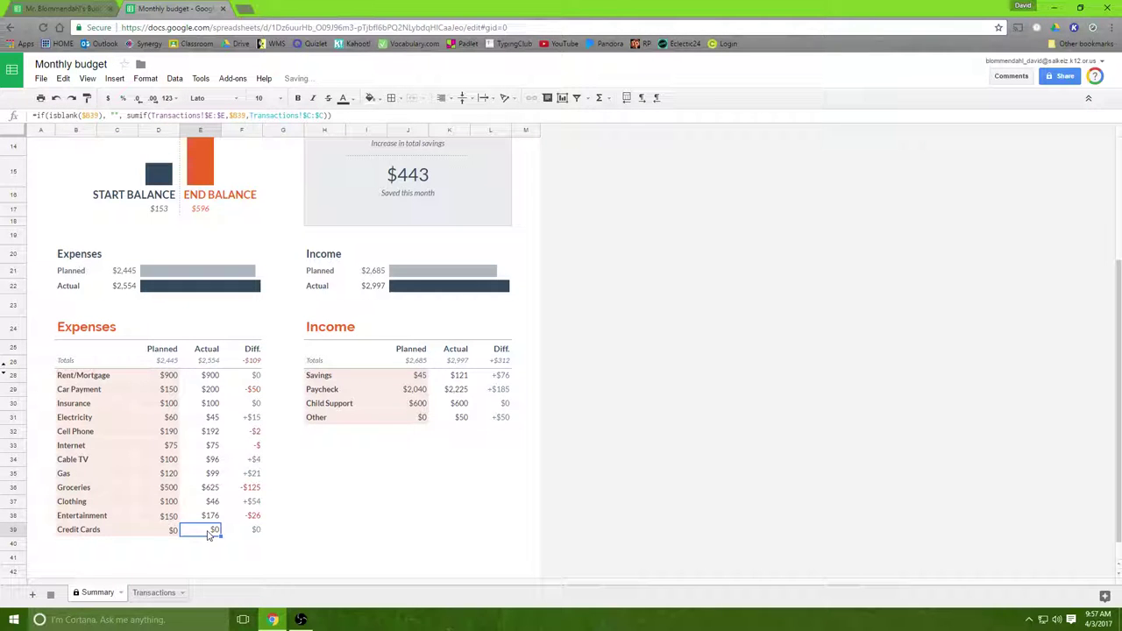
Look up the credit card amounts in the existing budget and set Credit Cards to 150 planned and 150 actual
left_click(69, 9)
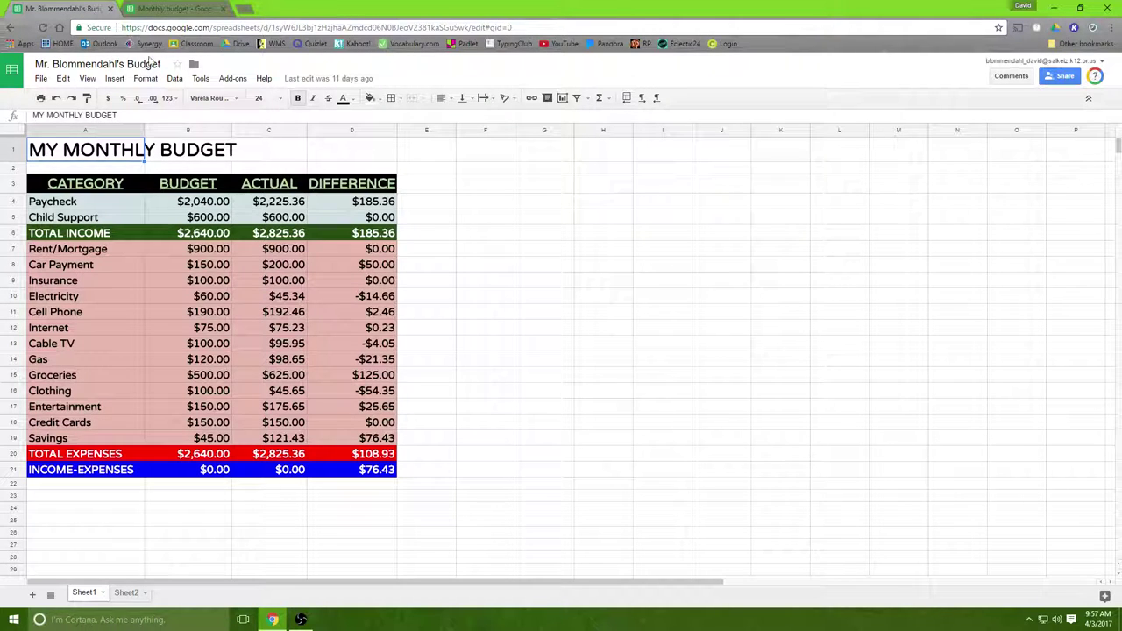
left_click(171, 9)
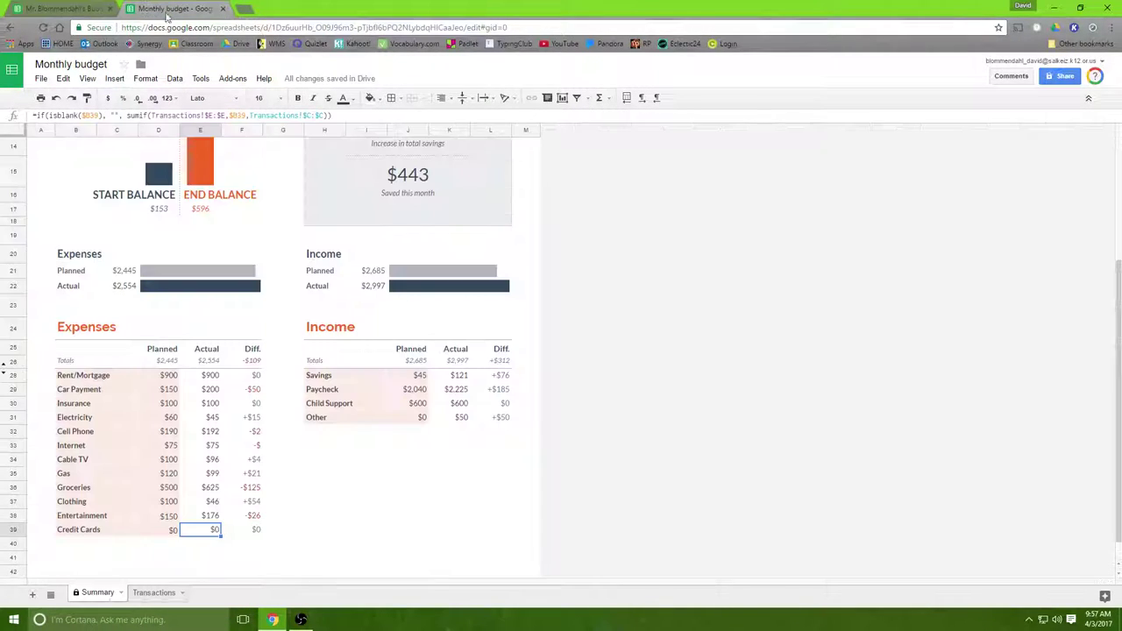
left_click(151, 530)
type("150")
left_click(211, 531)
type("150")
left_click(252, 517)
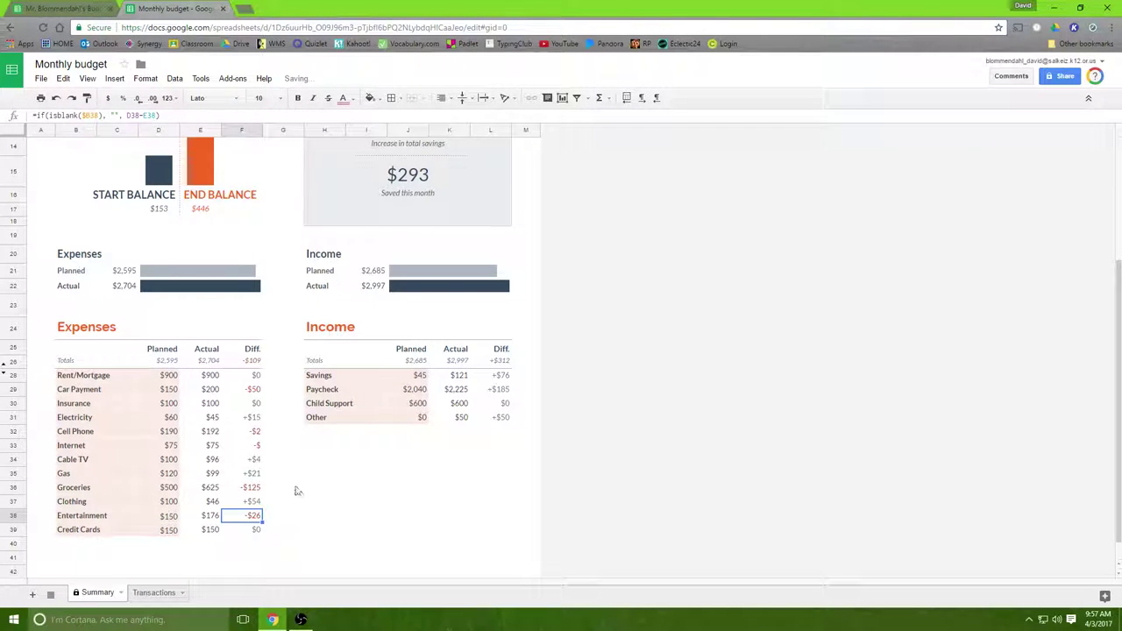
Review the summary's income and expense differences, start and end balances, savings increase and amount saved this month
scroll(291, 478, "down", 1)
scroll(289, 473, "up", 2)
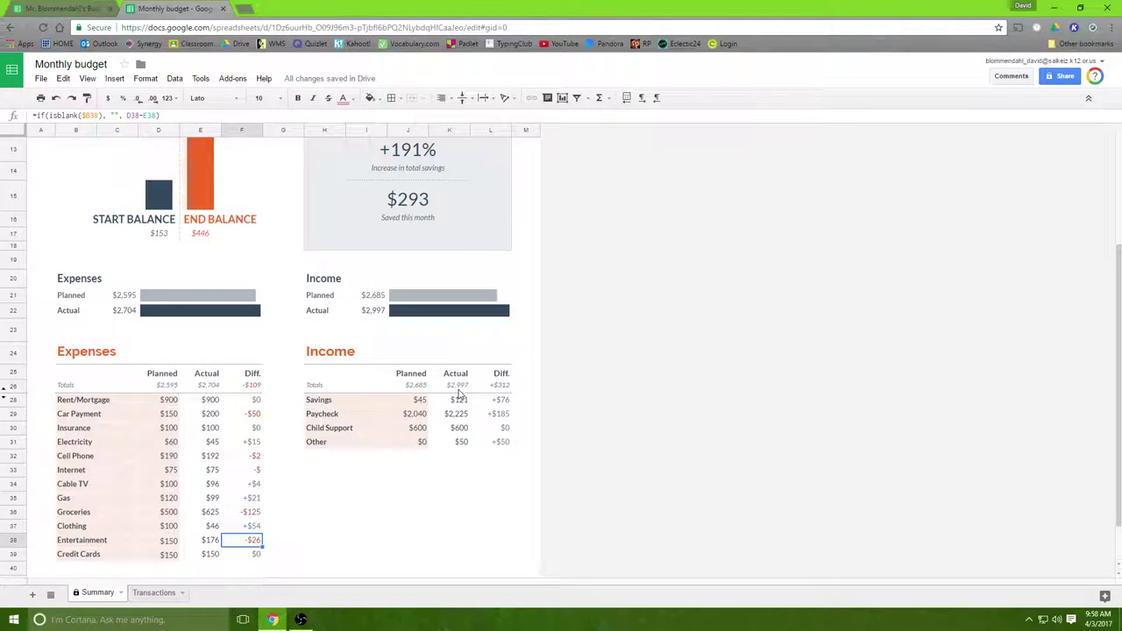
scroll(540, 408, "down", 1)
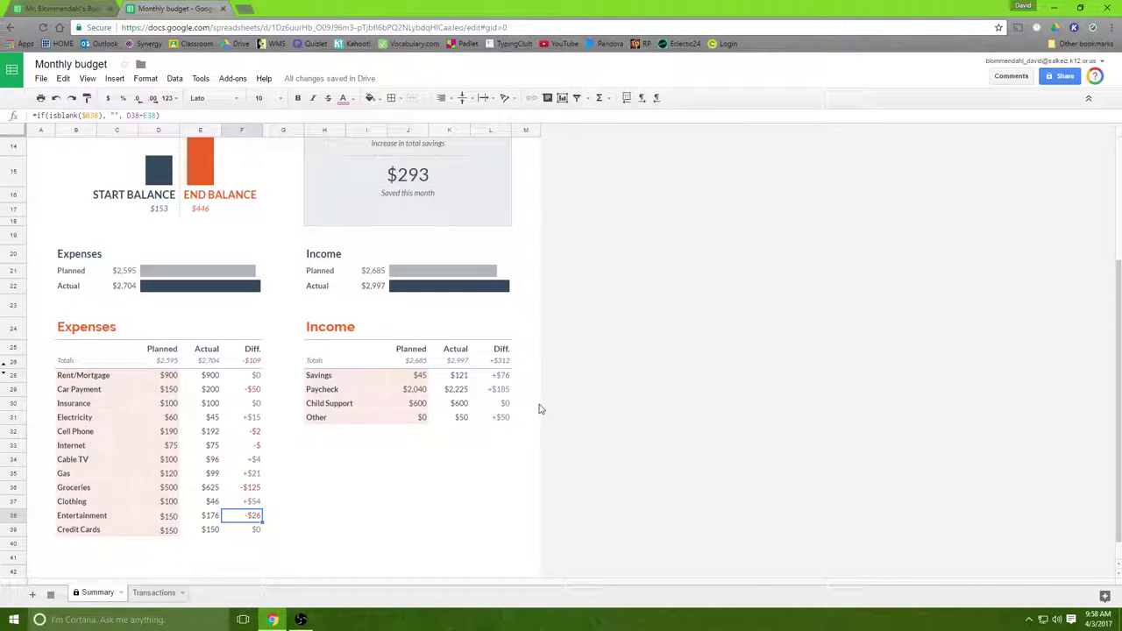
scroll(540, 408, "up", 4)
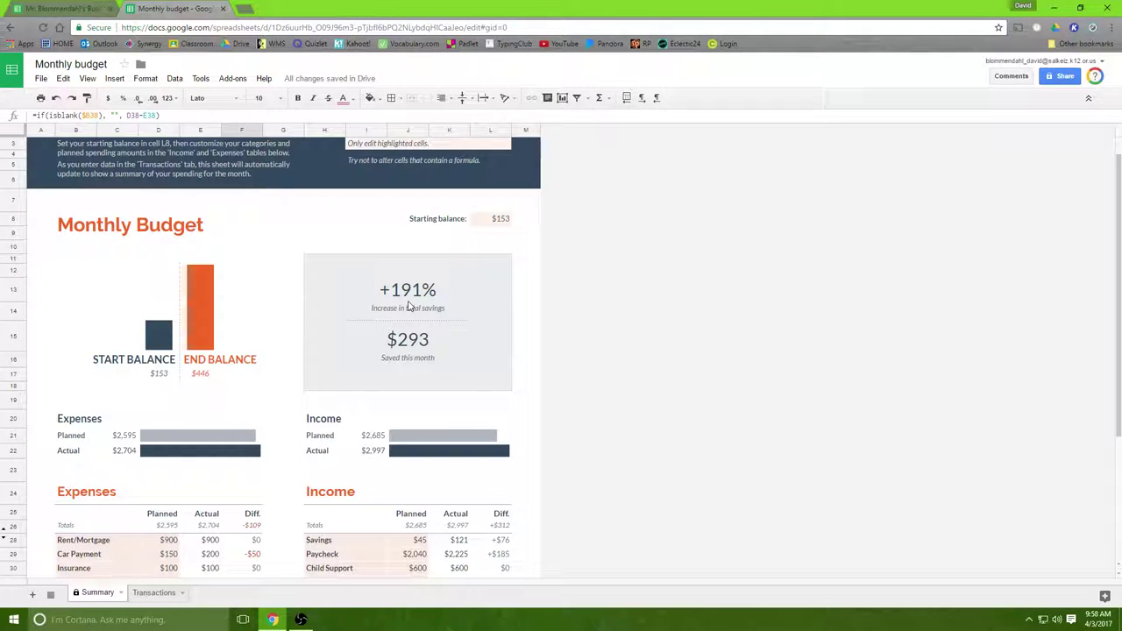
scroll(554, 368, "down", 1)
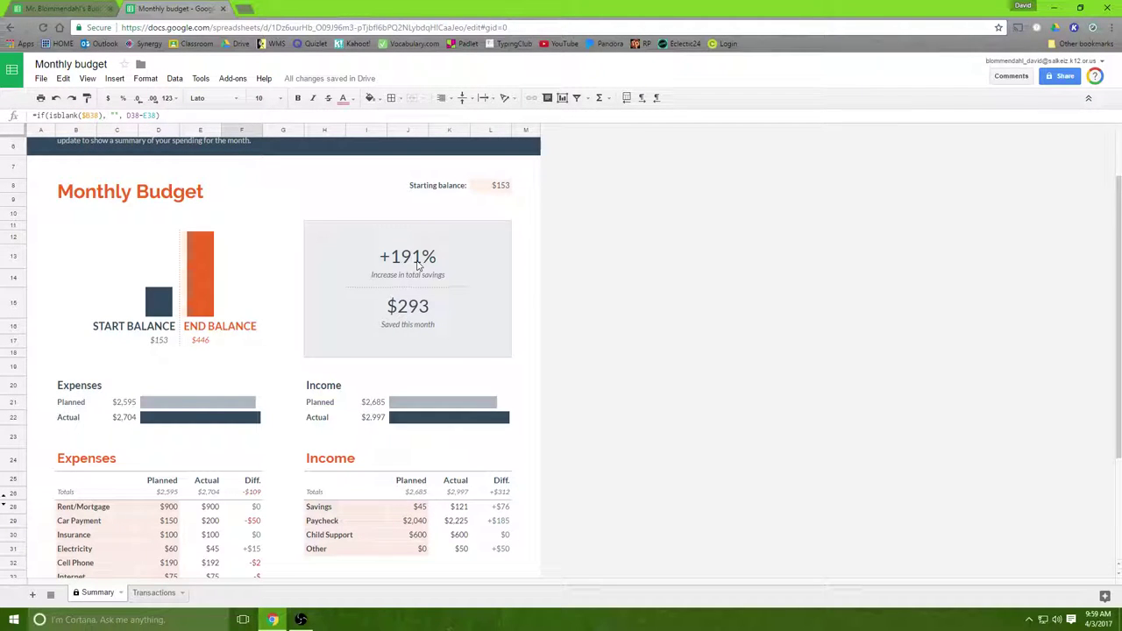
scroll(557, 331, "down", 3)
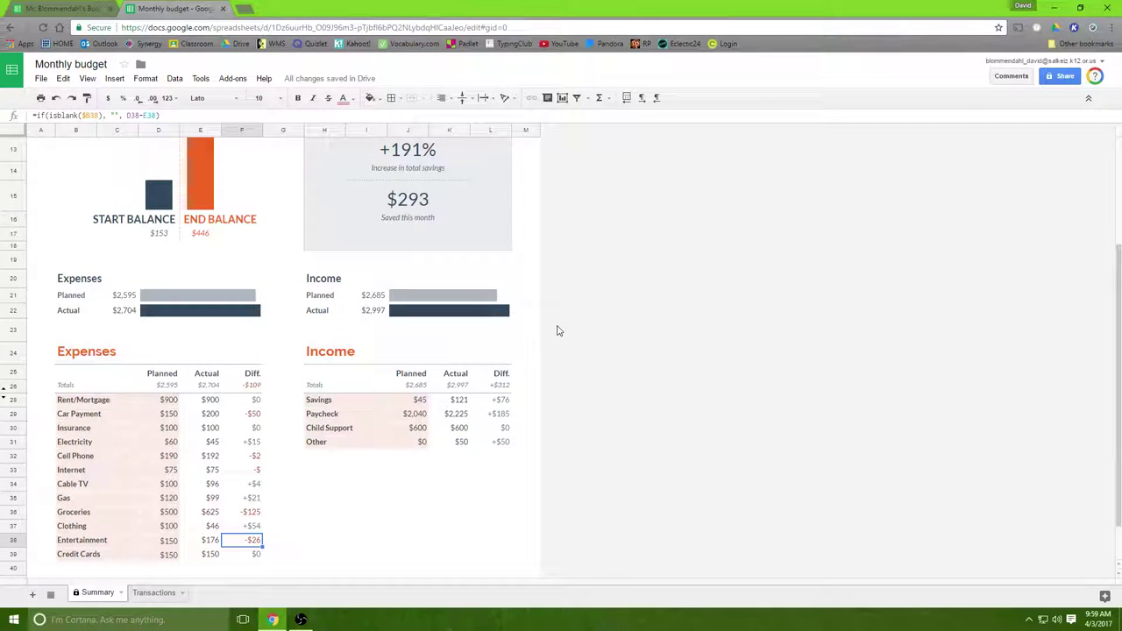
scroll(557, 330, "up", 3)
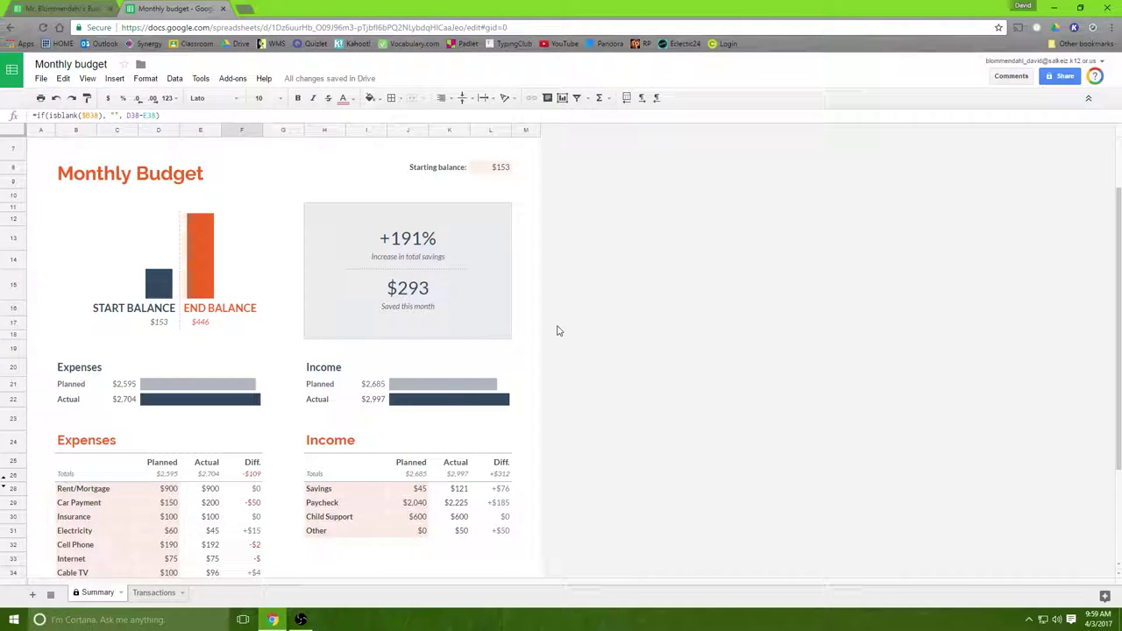
Replace the Monthly Budget heading on the summary sheet with a monthly budget title that includes the owner's name
left_click(144, 178)
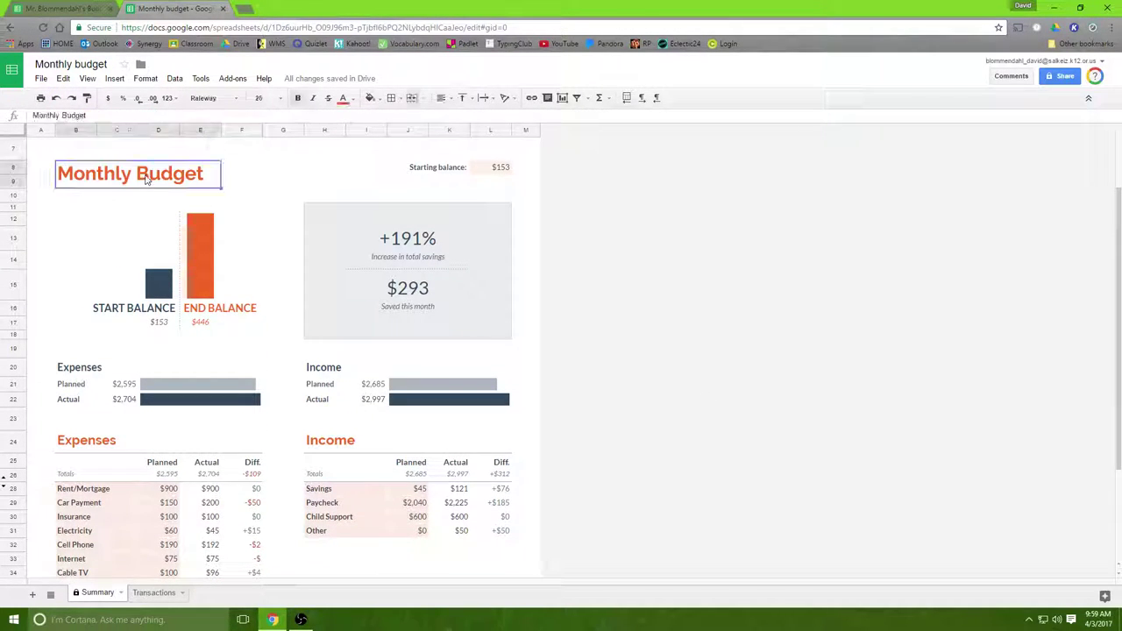
left_click_drag(89, 115, 23, 117)
type("Mr. Blommendahl's Monthy Budget")
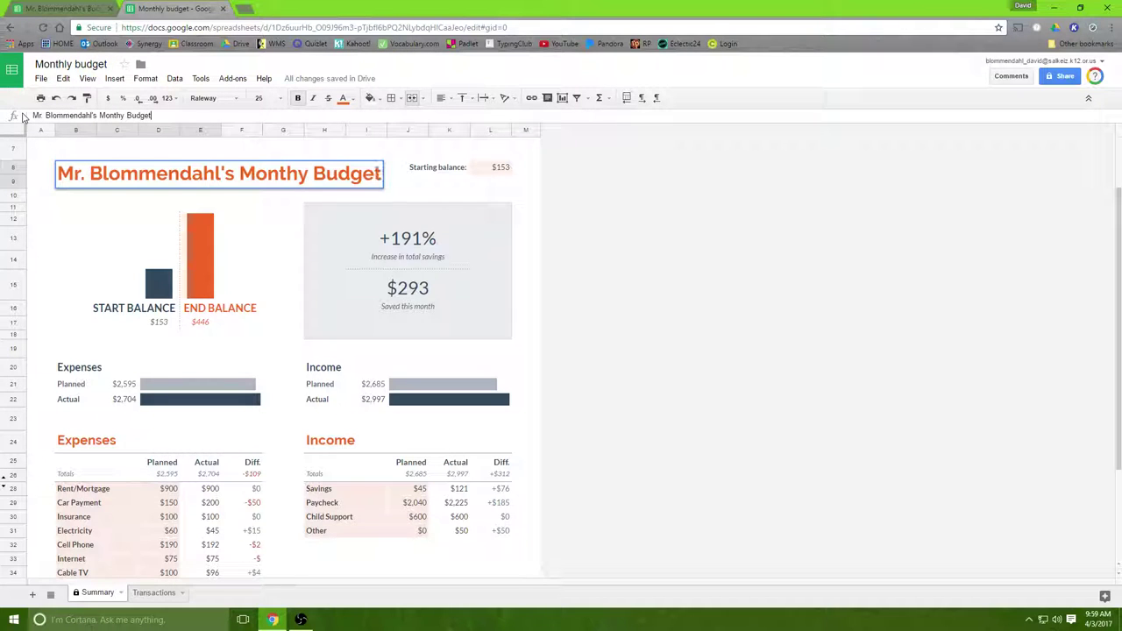
left_click(638, 330)
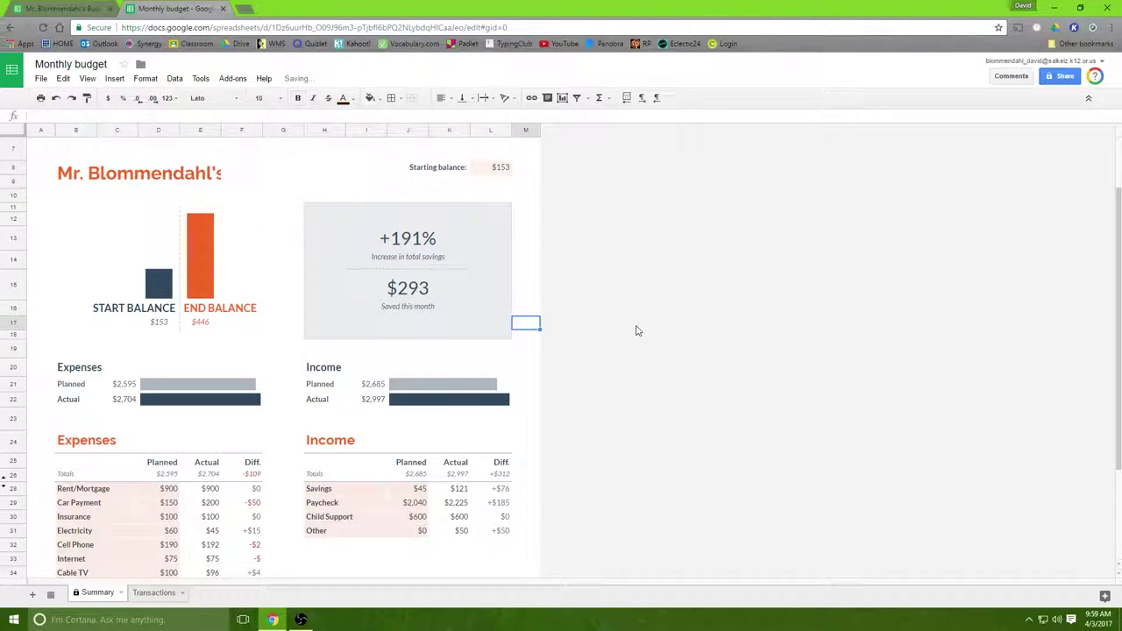
scroll(638, 331, "down", 3)
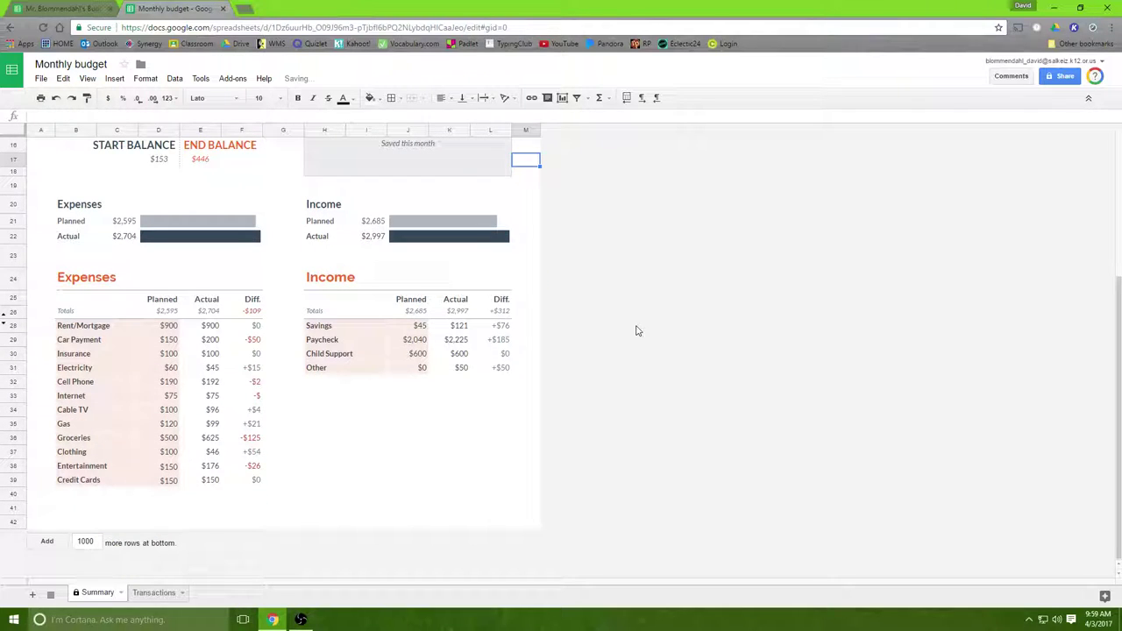
scroll(638, 331, "up", 3)
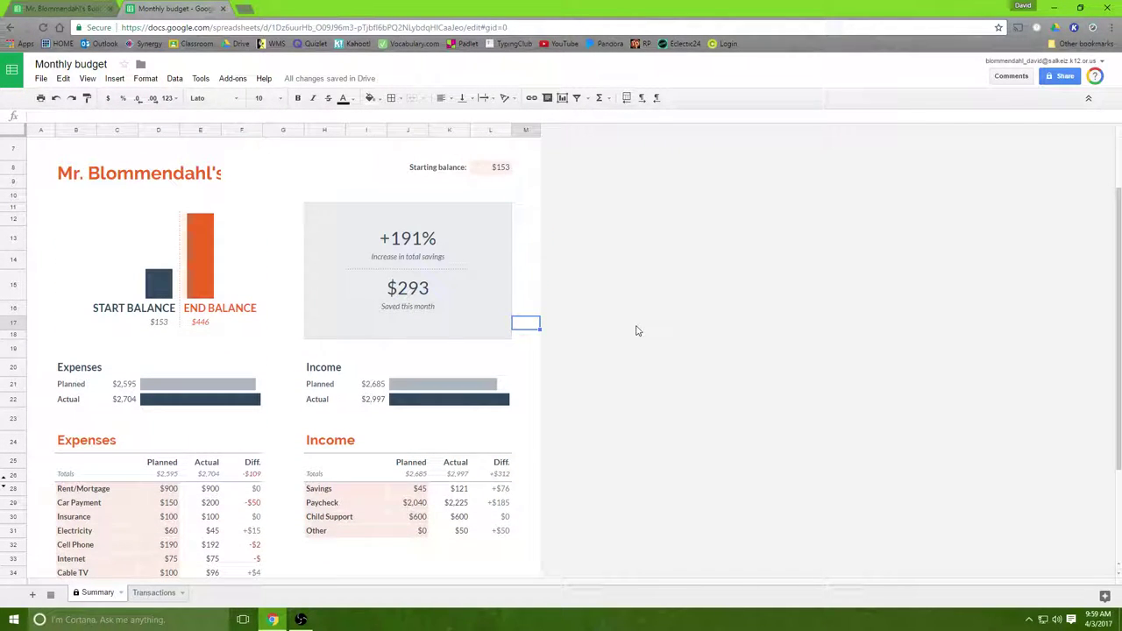
Try to extend the heading cell over the rows below it, and undo both the fill and the heading change
left_click(207, 180)
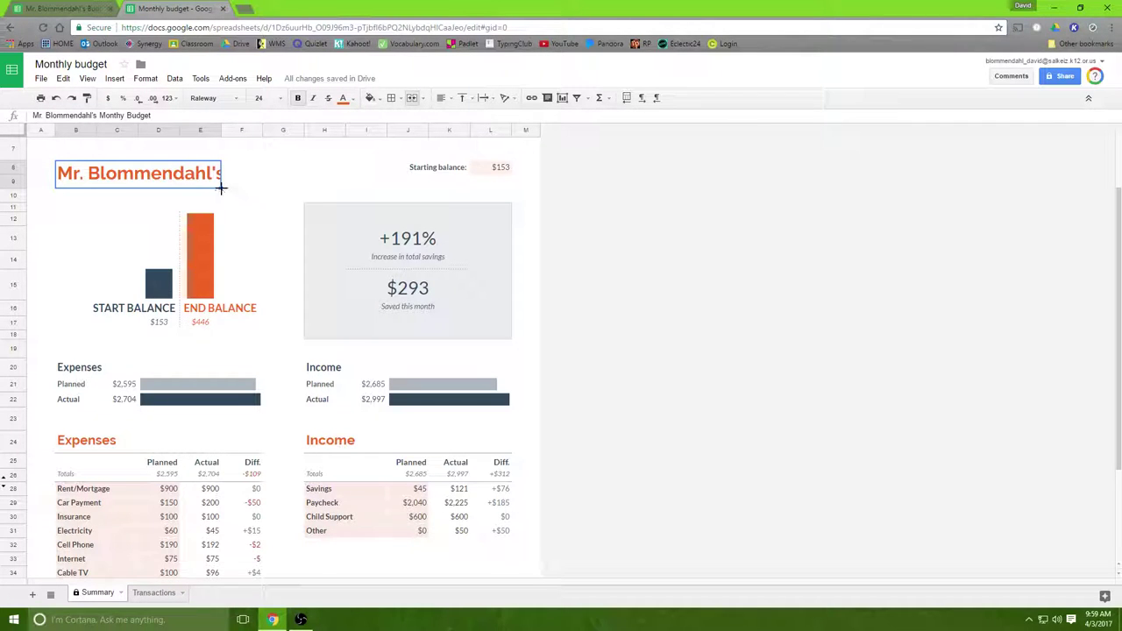
left_click_drag(221, 188, 222, 210)
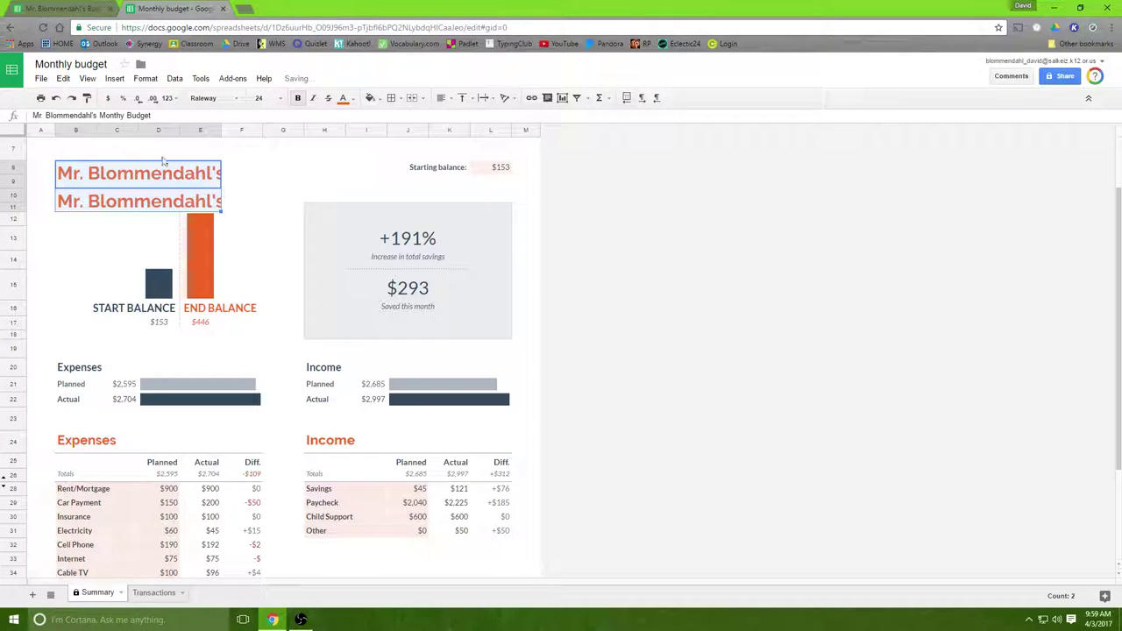
left_click(56, 98)
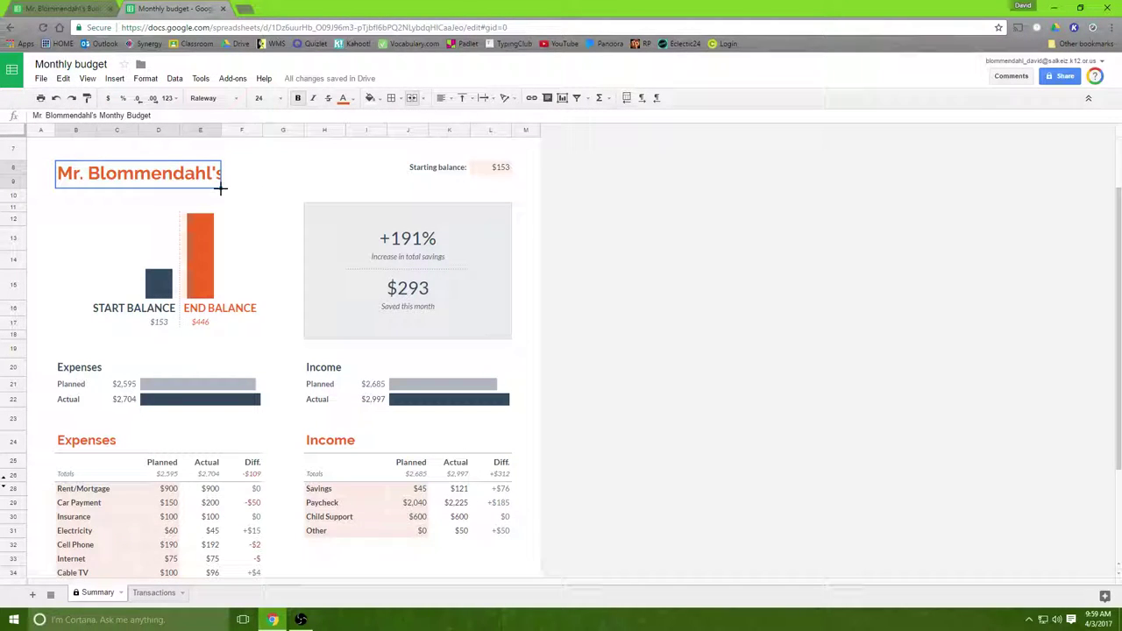
left_click(56, 99)
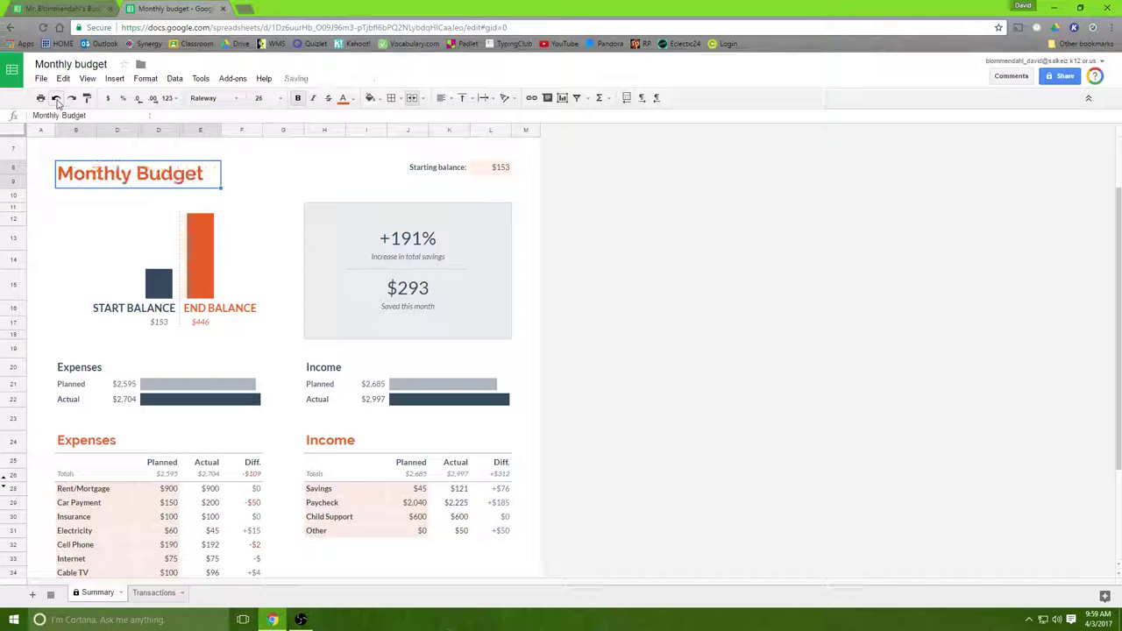
left_click(534, 263)
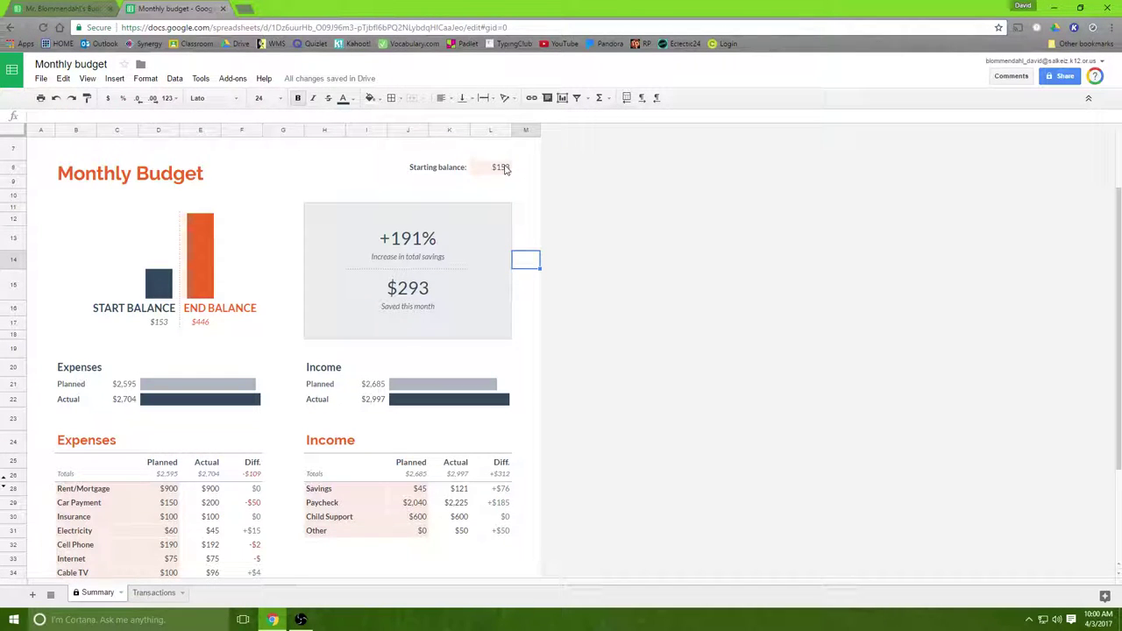
Compare the existing budget's table with the template's summary, and minimise the browser window
scroll(651, 285, "down", 2)
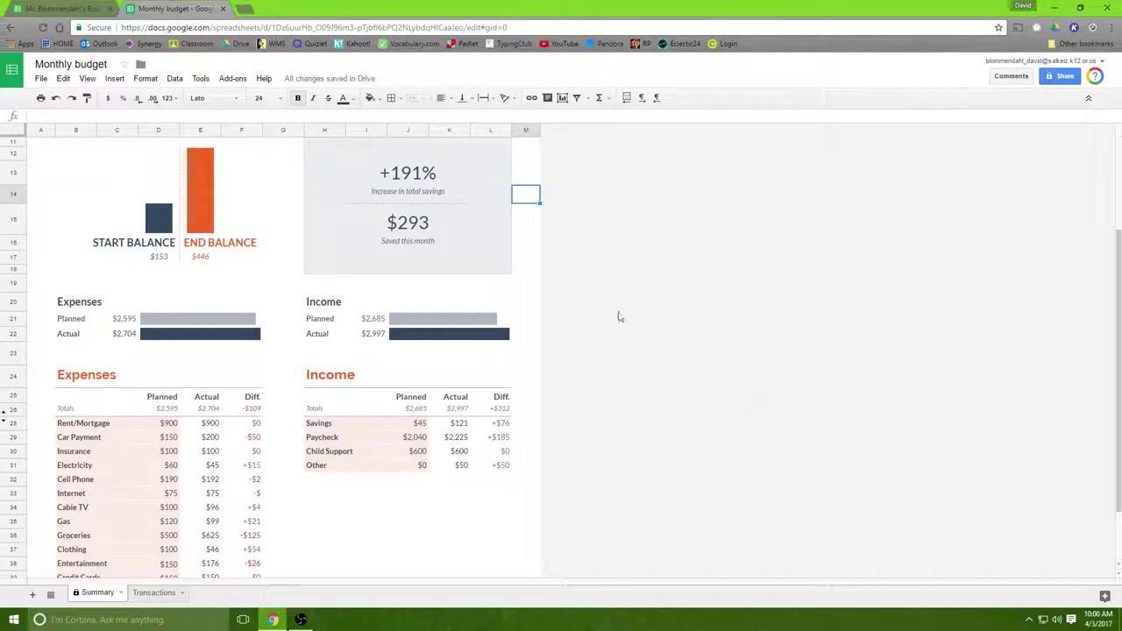
left_click(58, 8)
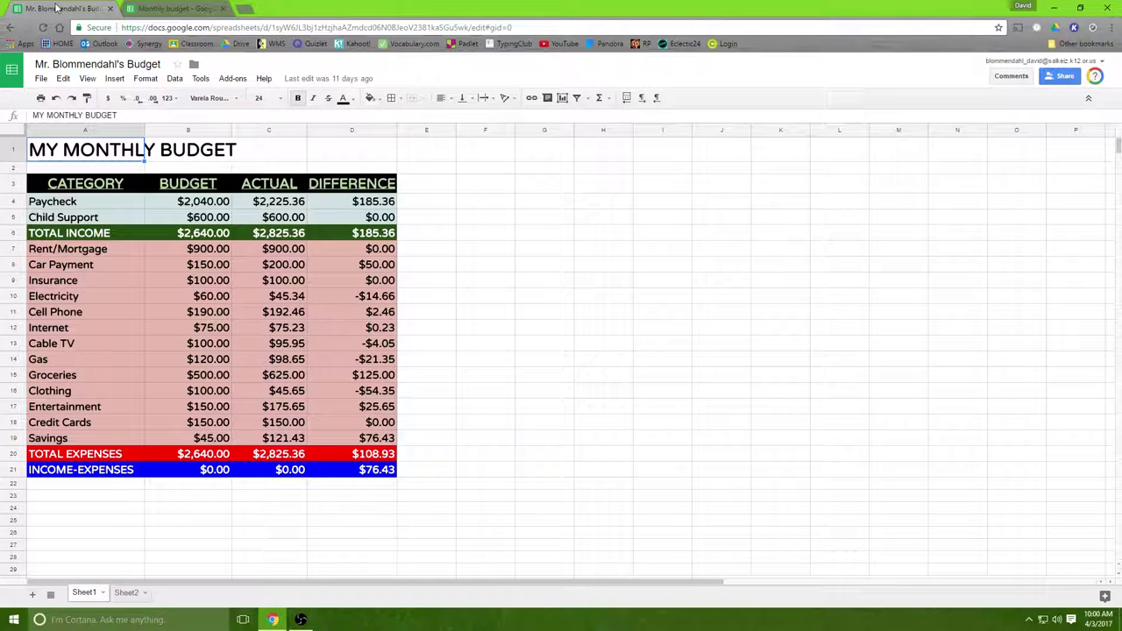
left_click(173, 9)
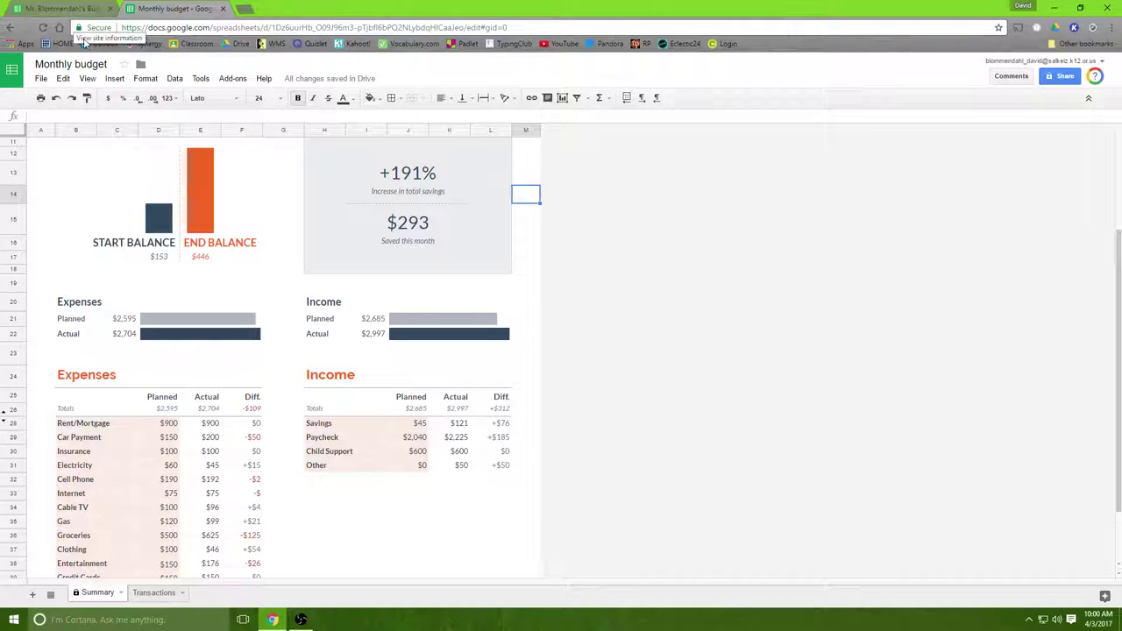
scroll(150, 154, "down", 1)
scroll(151, 154, "up", 1)
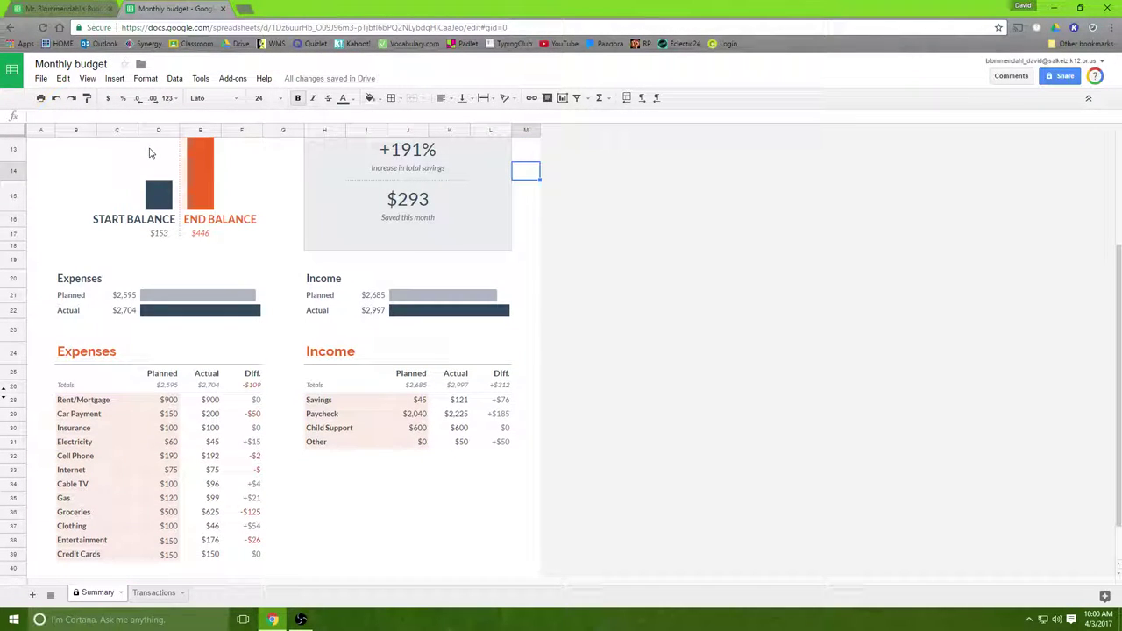
left_click(83, 9)
left_click(166, 9)
left_click(1053, 8)
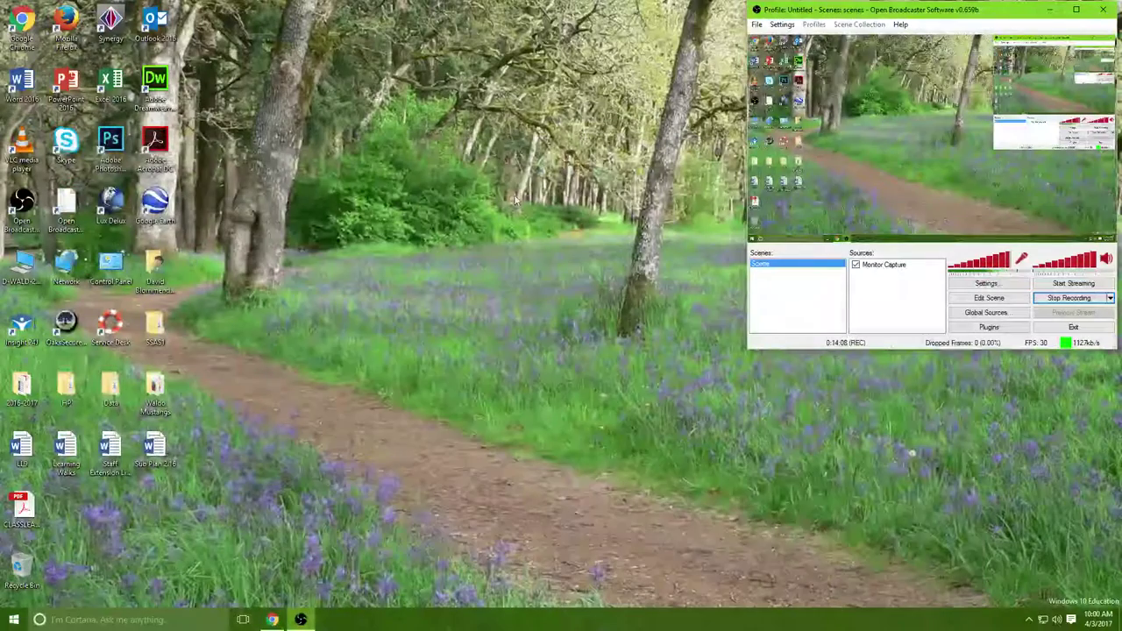